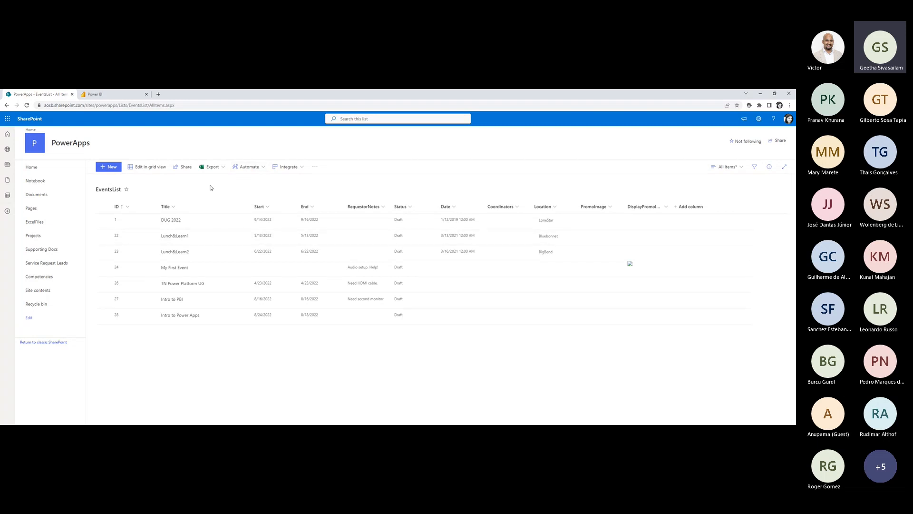
Switch to Power BI Desktop and start a new SharePoint Online List data connection.
{"action": "key", "text": "alt+Tab"}
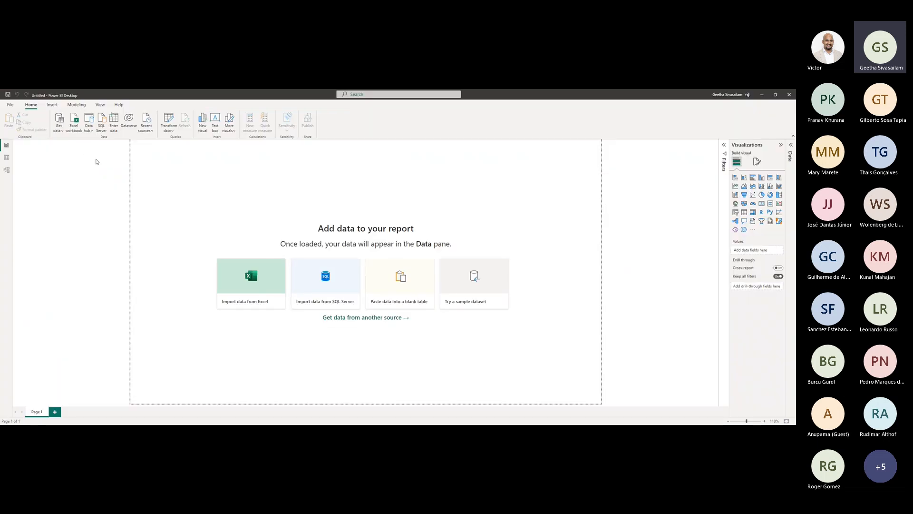
{"action": "left_click", "coordinate": [56, 135]}
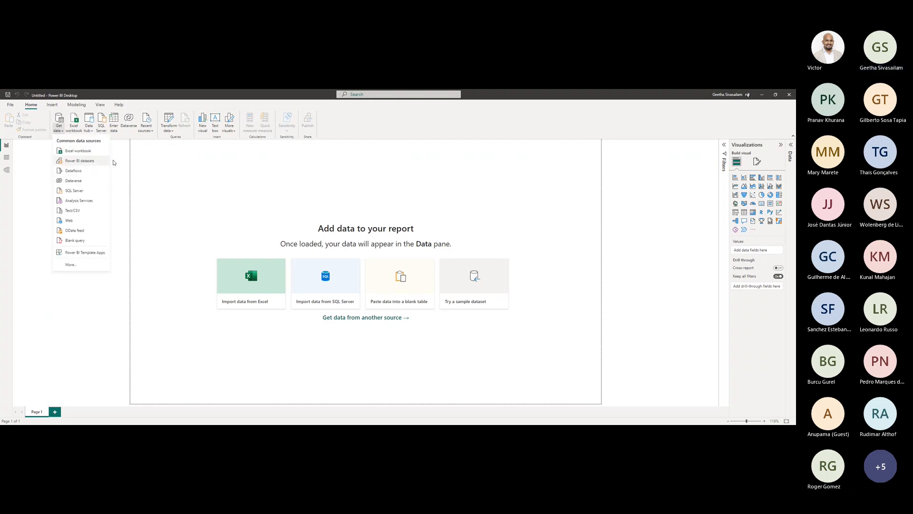
{"action": "left_click", "coordinate": [87, 264]}
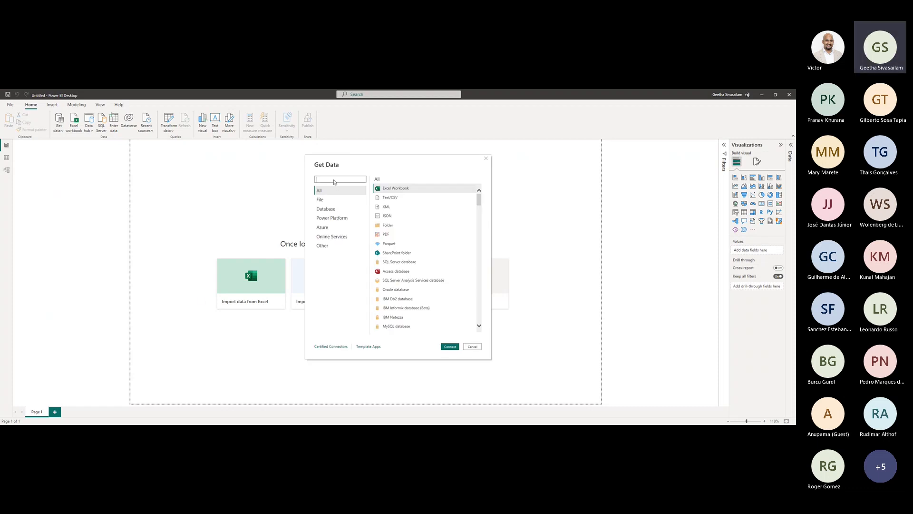
{"action": "type", "text": "share"}
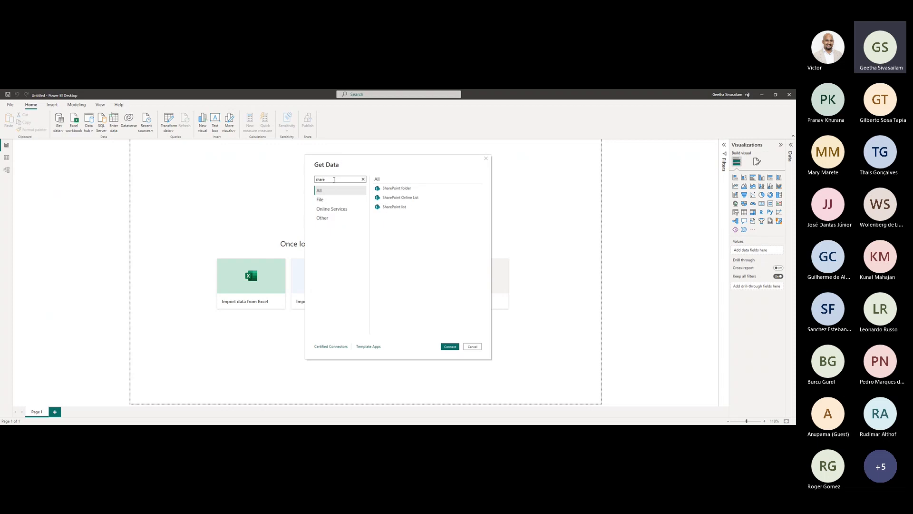
{"action": "left_click", "coordinate": [400, 197]}
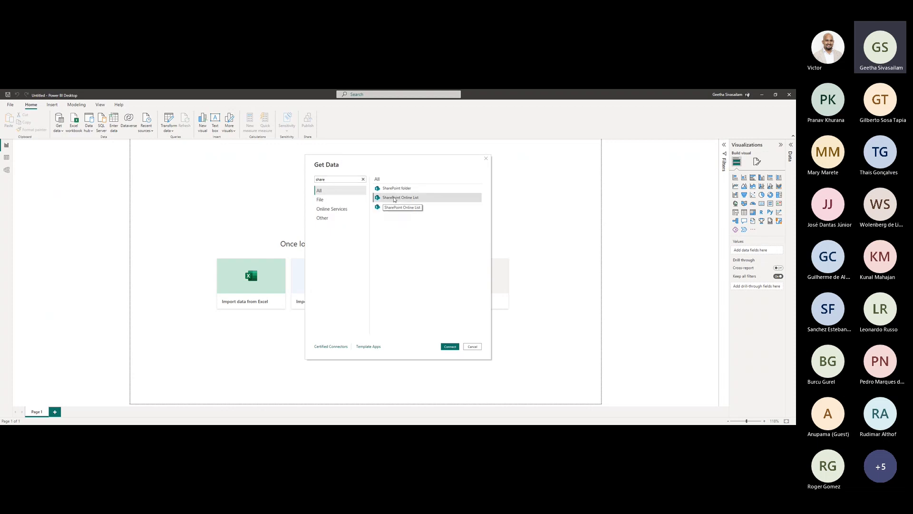
{"action": "left_click", "coordinate": [449, 347]}
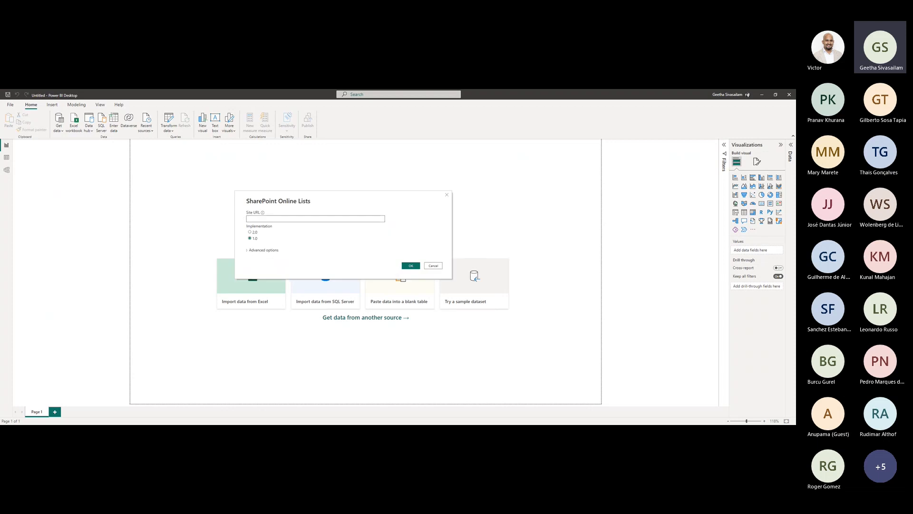
Copy the PowerApps site's address from the browser, only up to /sites/powerapps, and enter it as the Site URL of the SharePoint connection.
{"action": "key", "text": "alt+Tab"}
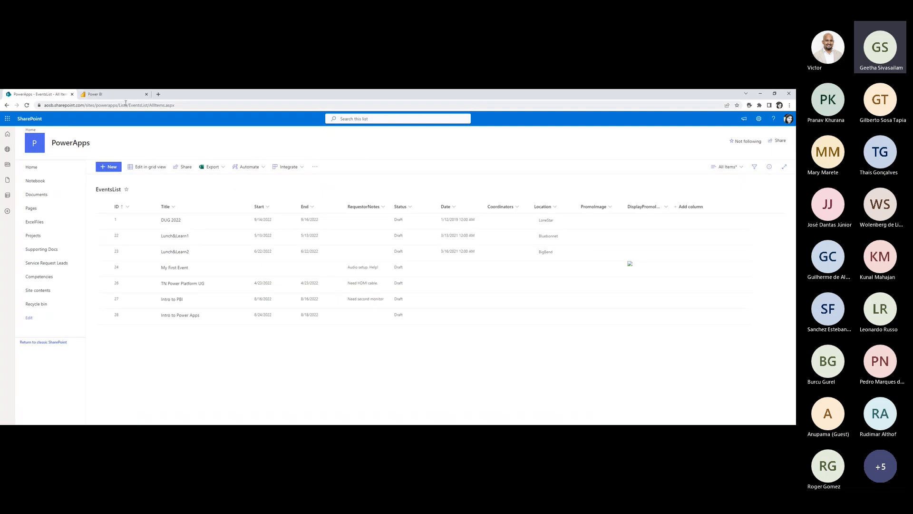
{"action": "left_click_drag", "start_coordinate": [119, 104], "coordinate": [40, 105]}
{"action": "key", "text": "ctrl+c"}
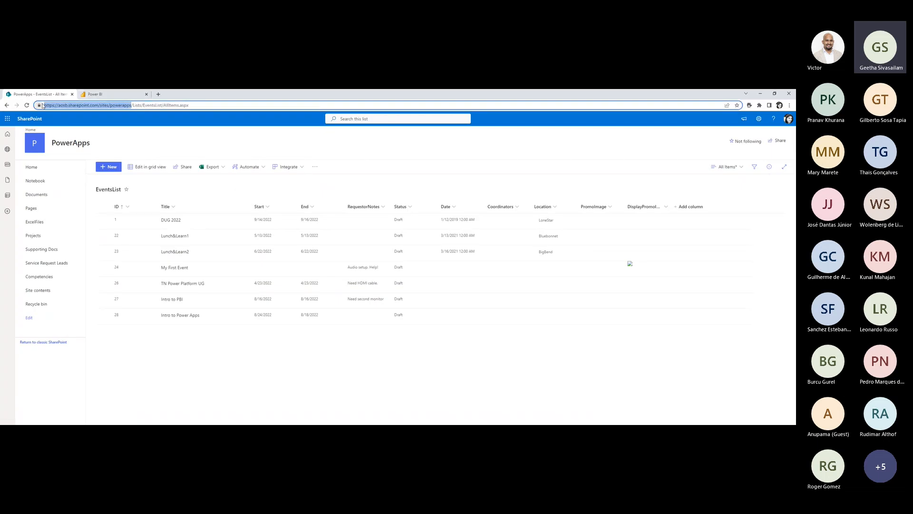
{"action": "key", "text": "alt+Tab"}
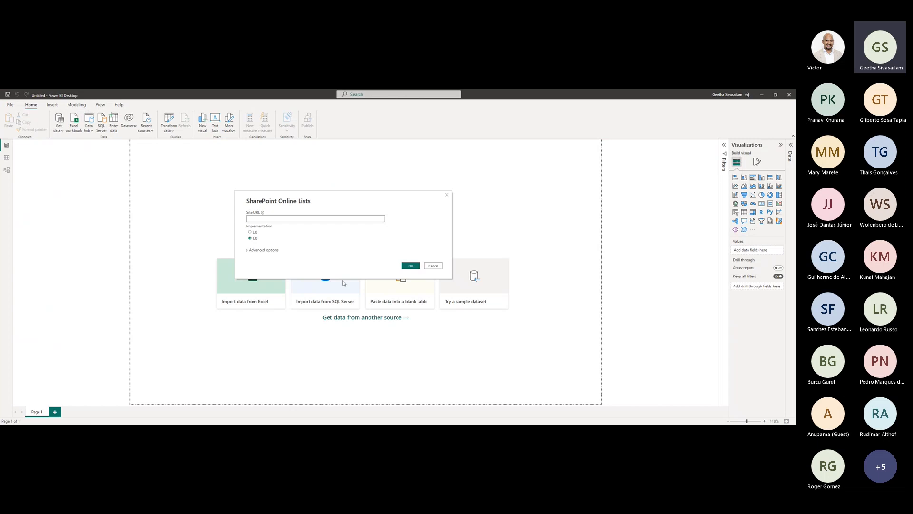
{"action": "left_click", "coordinate": [313, 219]}
{"action": "key", "text": "ctrl+v"}
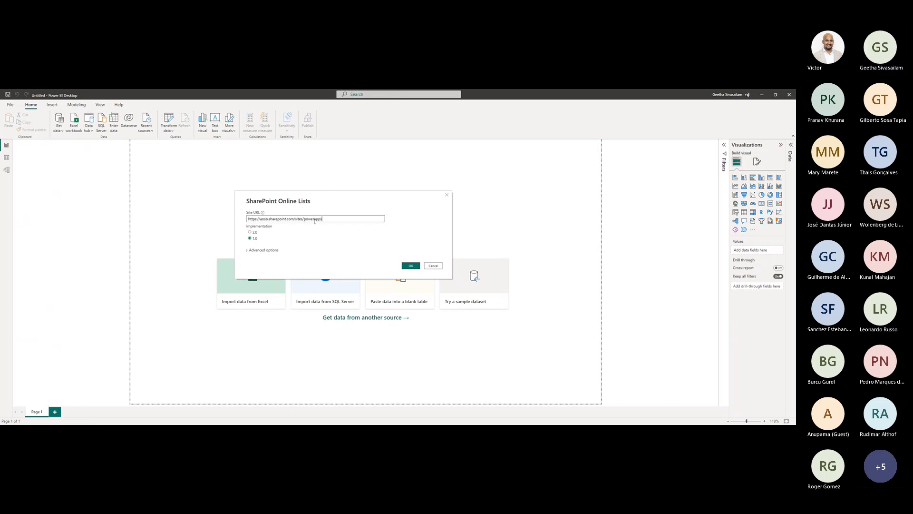
Connect to the SharePoint site and load its EventsList list into the report.
{"action": "left_click", "coordinate": [410, 266]}
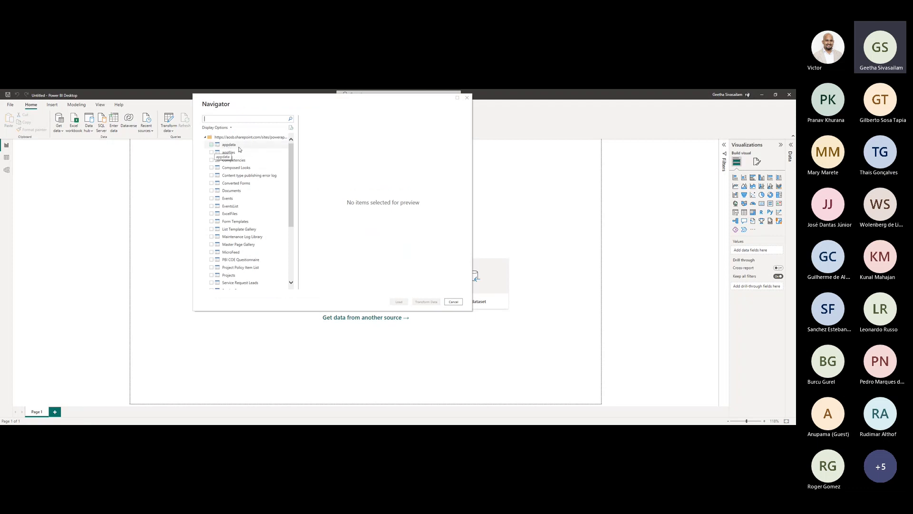
{"action": "left_click", "coordinate": [211, 206]}
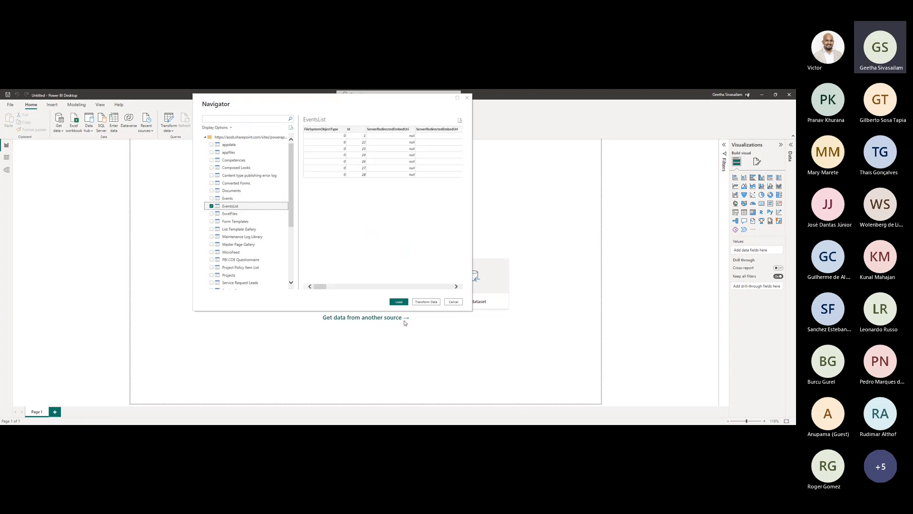
{"action": "left_click", "coordinate": [402, 302]}
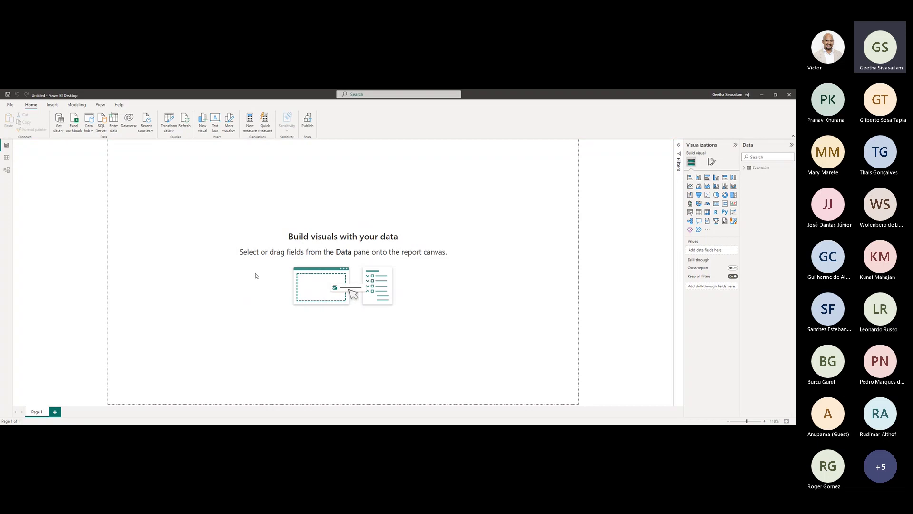
Open the EventsList query in Power Query Editor from the model view, examine its columns, and close the editor.
{"action": "left_click", "coordinate": [7, 171]}
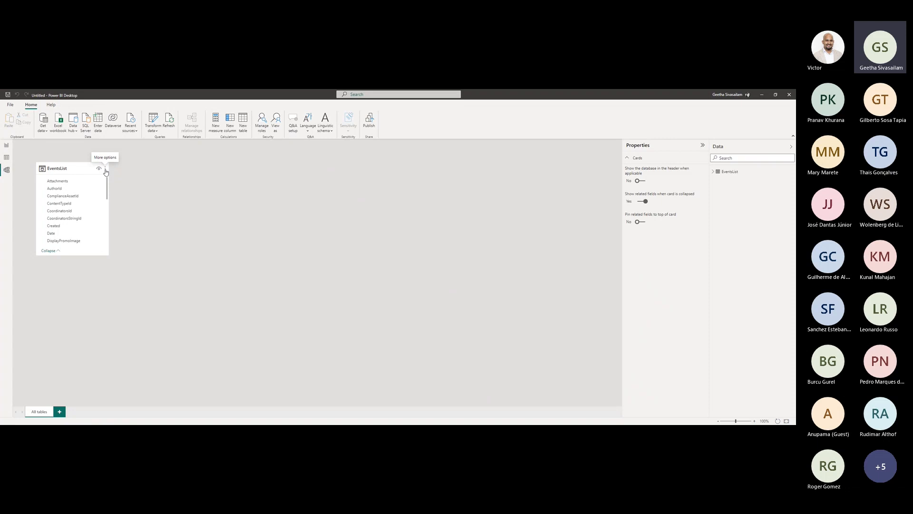
{"action": "left_click", "coordinate": [105, 169]}
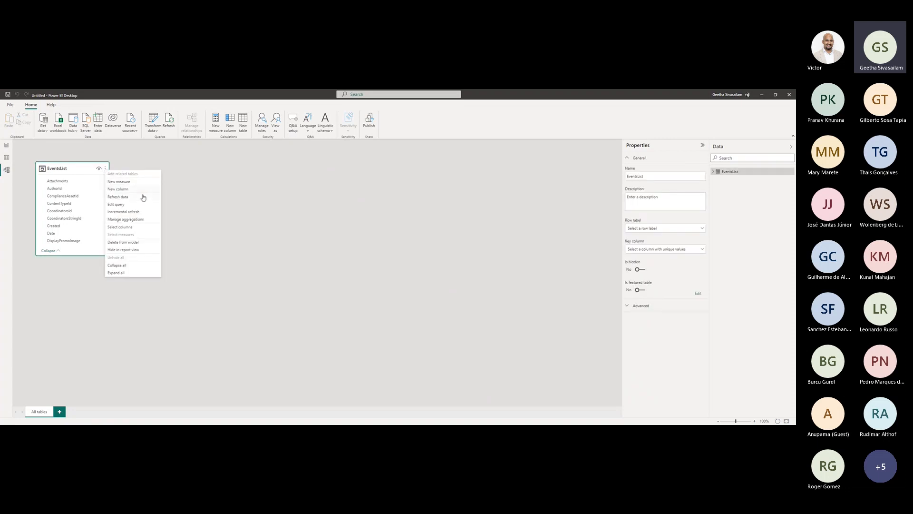
{"action": "left_click", "coordinate": [133, 204]}
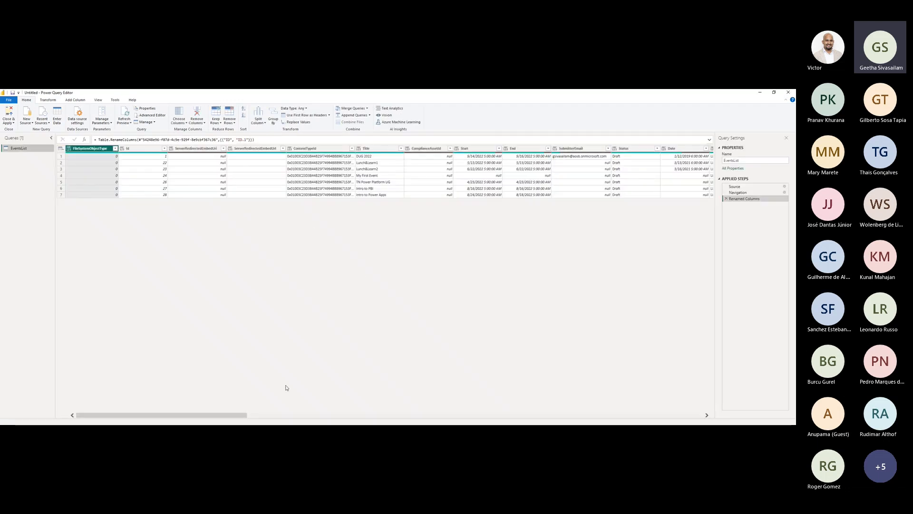
{"action": "scroll", "coordinate": [274, 417], "scroll_direction": "right", "scroll_amount": 1}
{"action": "scroll", "coordinate": [273, 418], "scroll_direction": "right", "scroll_amount": 3}
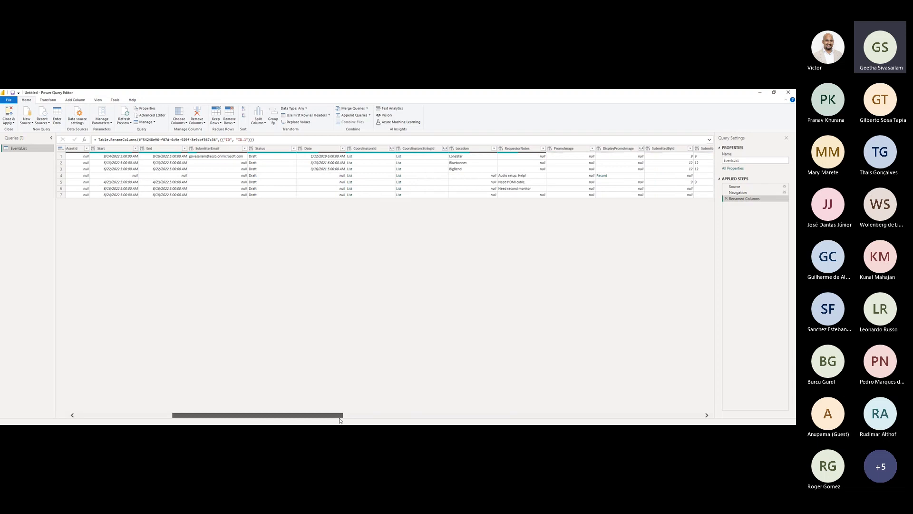
{"action": "scroll", "coordinate": [340, 420], "scroll_direction": "left", "scroll_amount": 4}
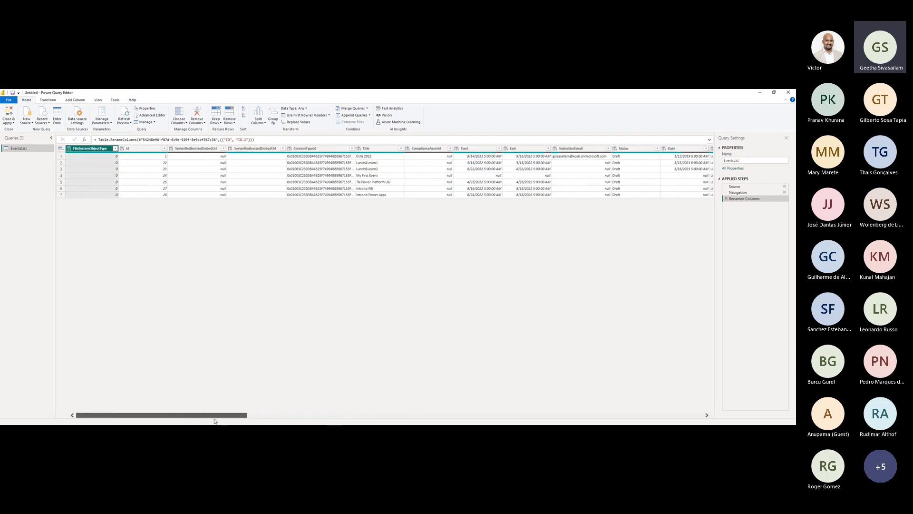
{"action": "scroll", "coordinate": [231, 422], "scroll_direction": "right", "scroll_amount": 1}
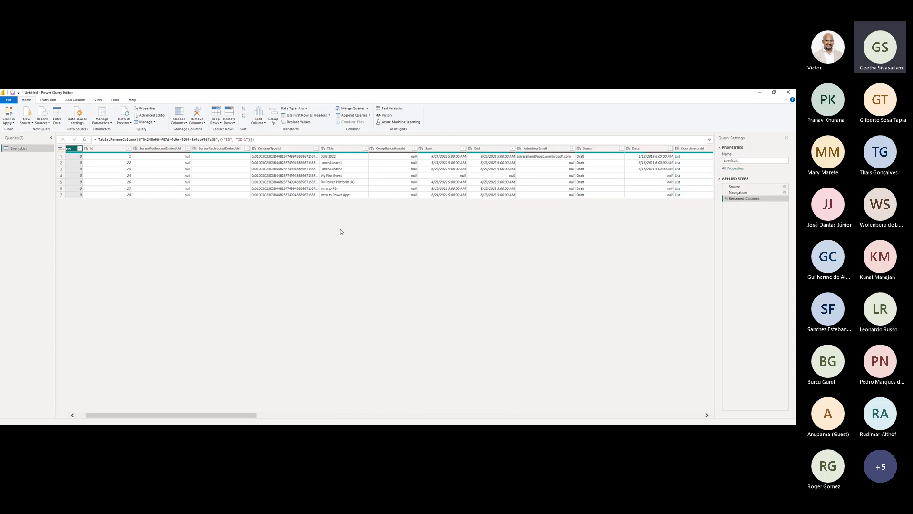
{"action": "left_click", "coordinate": [9, 114]}
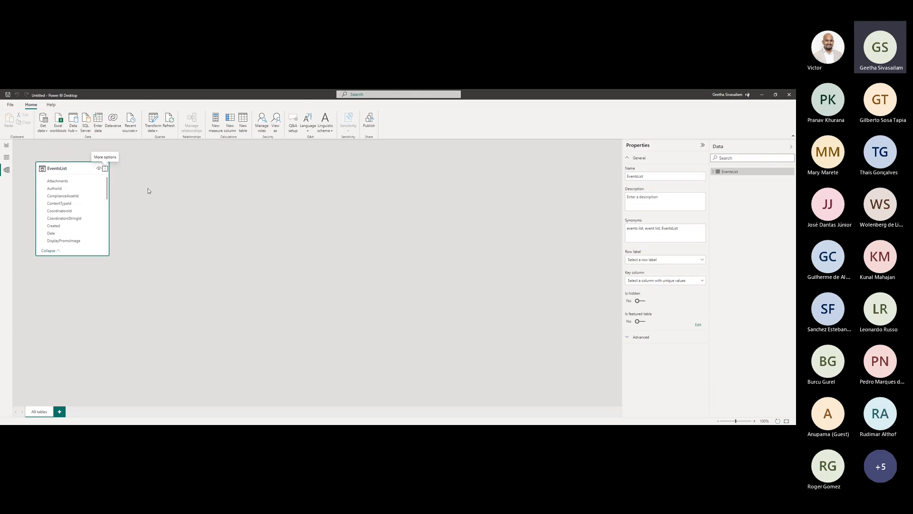
Return to the report view, add a table visual to Page 1 and enlarge it.
{"action": "left_click", "coordinate": [6, 155]}
{"action": "left_click", "coordinate": [7, 146]}
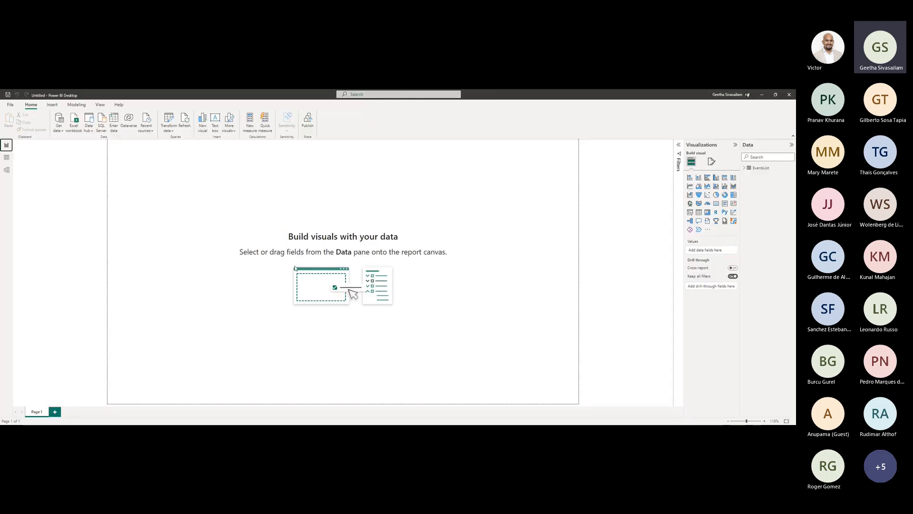
{"action": "left_click", "coordinate": [698, 212]}
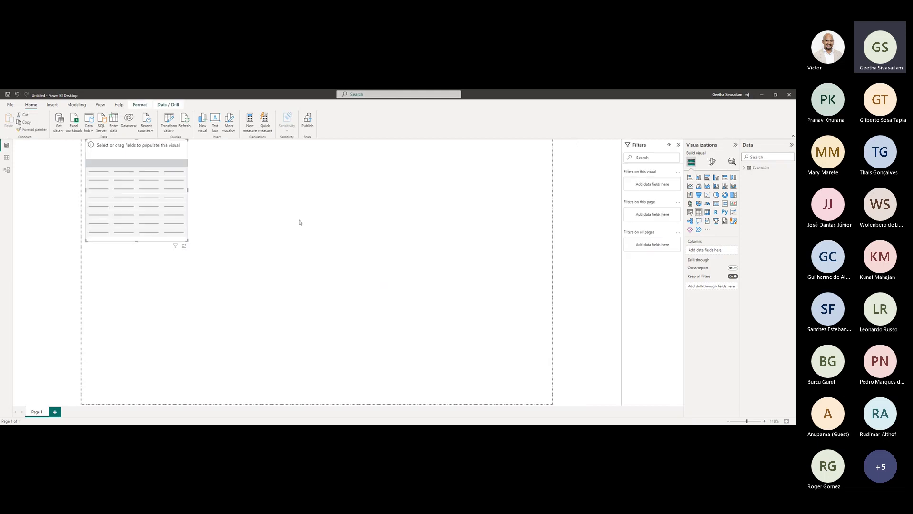
{"action": "left_click_drag", "start_coordinate": [187, 241], "coordinate": [265, 254]}
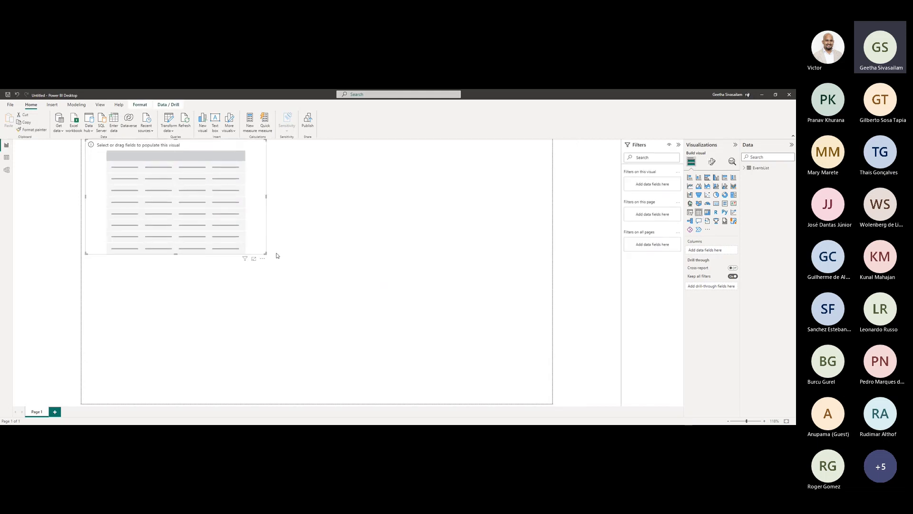
Fill the table visual with the EventsList fields Id, Title, RequestorNotes, Start and End, and widen it to fit the columns.
{"action": "left_click", "coordinate": [745, 168]}
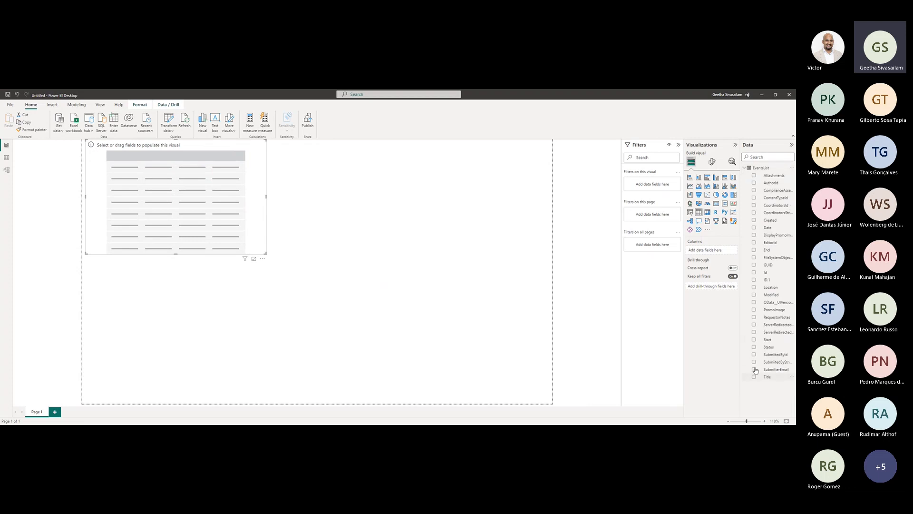
{"action": "left_click", "coordinate": [754, 273]}
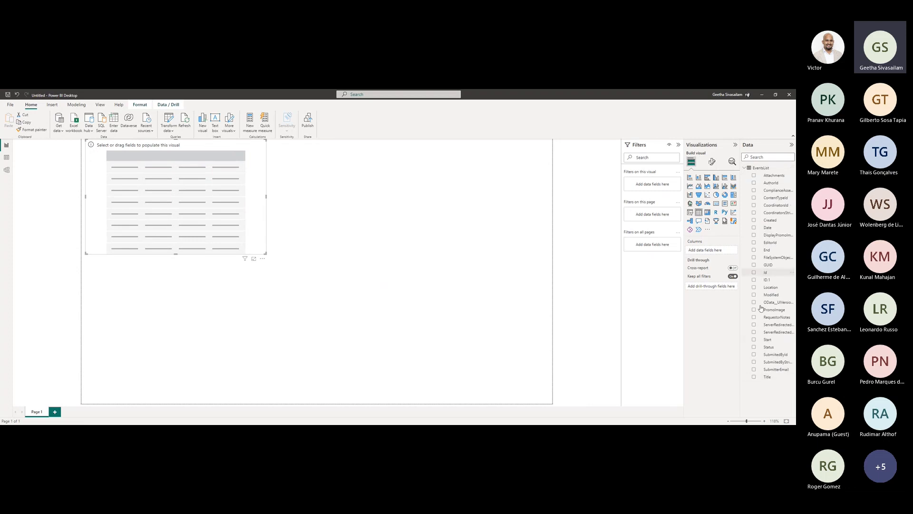
{"action": "left_click", "coordinate": [754, 377]}
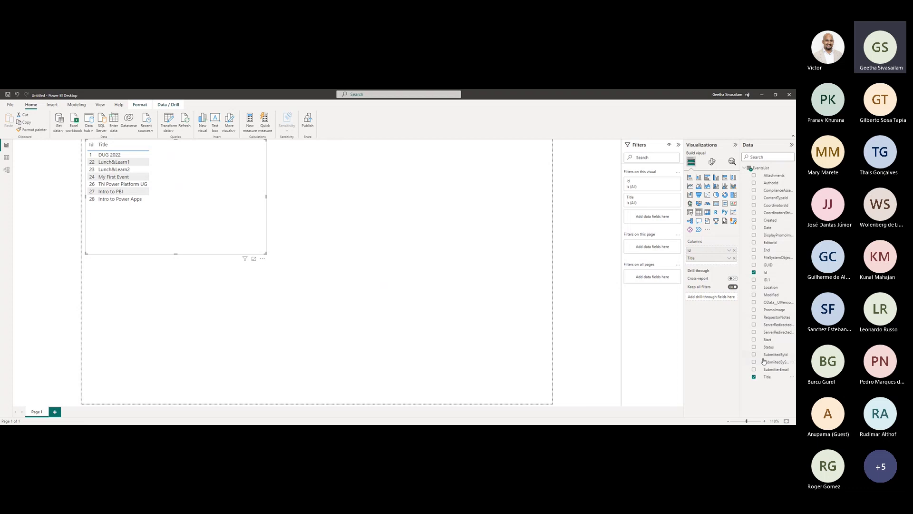
{"action": "left_click", "coordinate": [754, 318]}
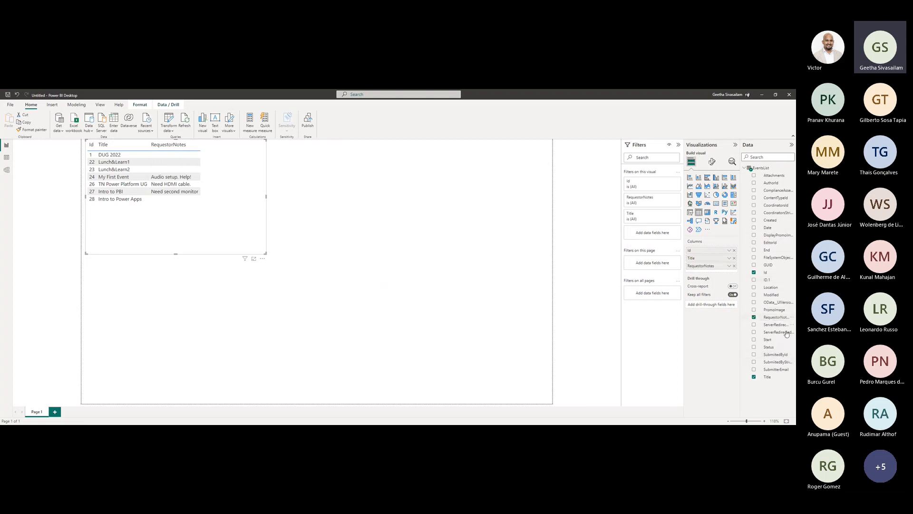
{"action": "left_click", "coordinate": [754, 340]}
{"action": "left_click", "coordinate": [754, 250]}
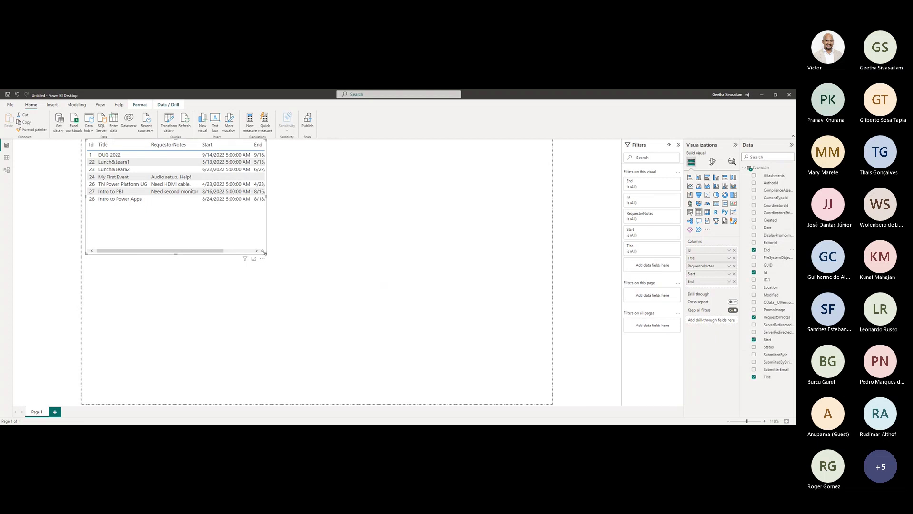
{"action": "left_click_drag", "start_coordinate": [266, 253], "coordinate": [303, 249]}
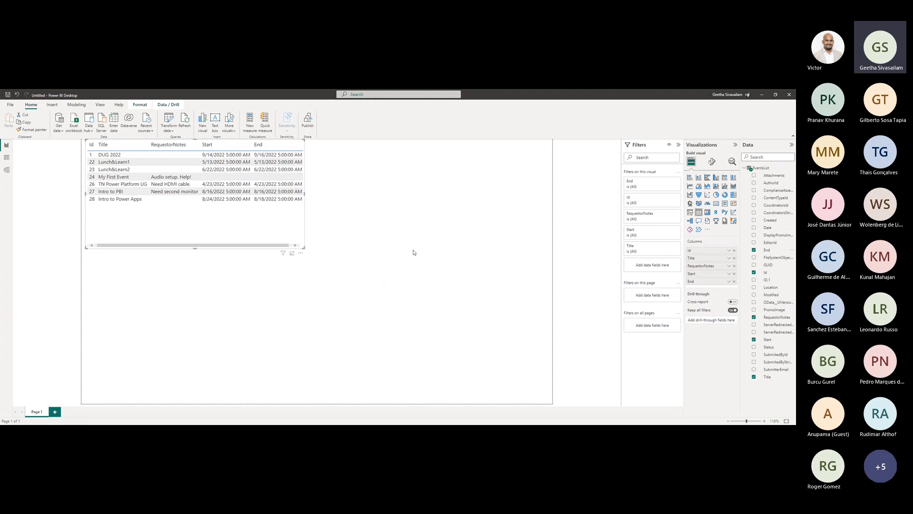
{"action": "left_click", "coordinate": [447, 275]}
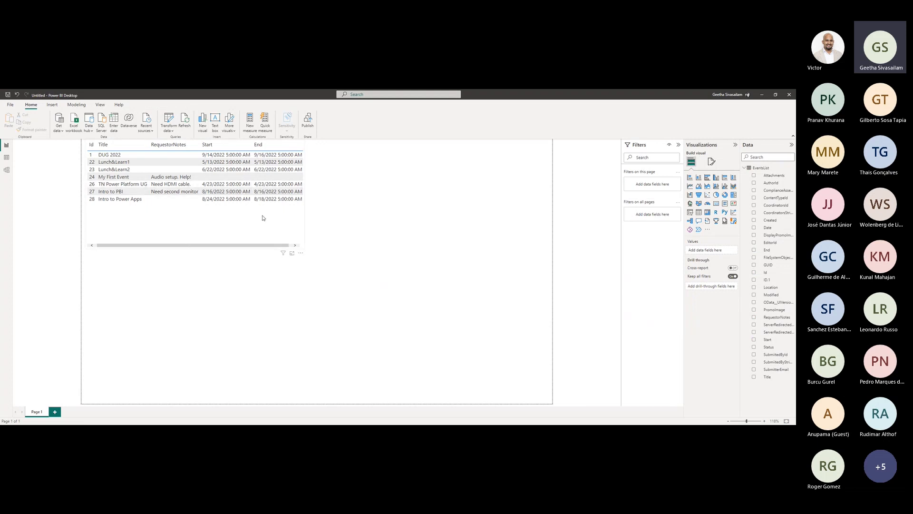
Start publishing the report and save the file as ZHDemo when asked to save changes.
{"action": "left_click", "coordinate": [307, 124]}
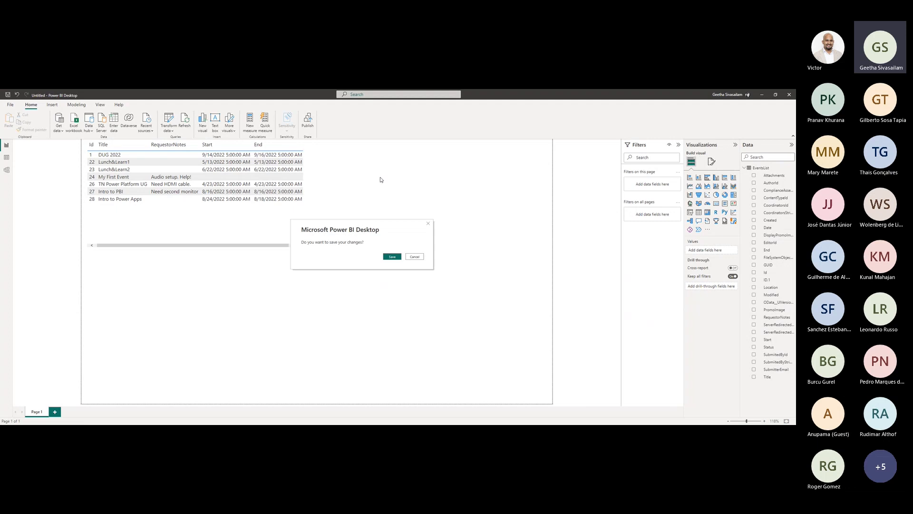
{"action": "left_click", "coordinate": [392, 257]}
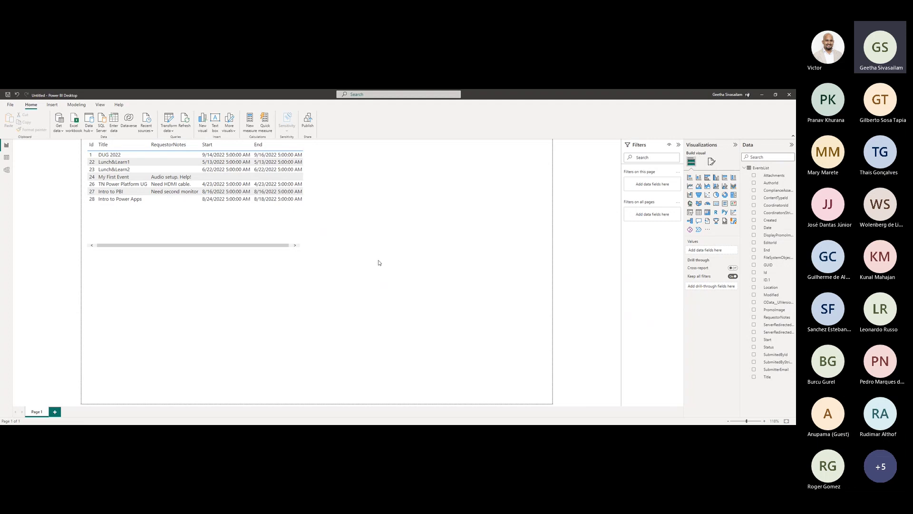
{"action": "left_click", "coordinate": [283, 258]}
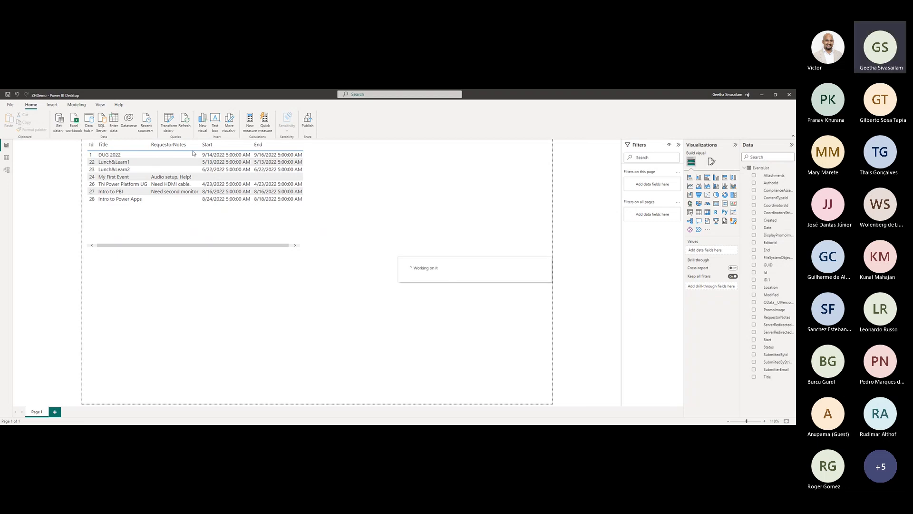
Publish the ZHDemo report to My workspace and dismiss the completion notice.
{"action": "left_click", "coordinate": [310, 128]}
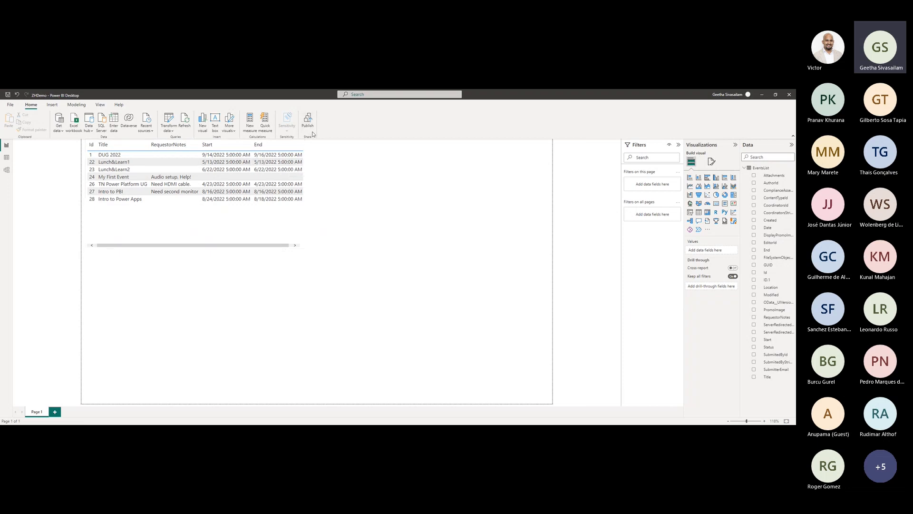
{"action": "left_click", "coordinate": [331, 213]}
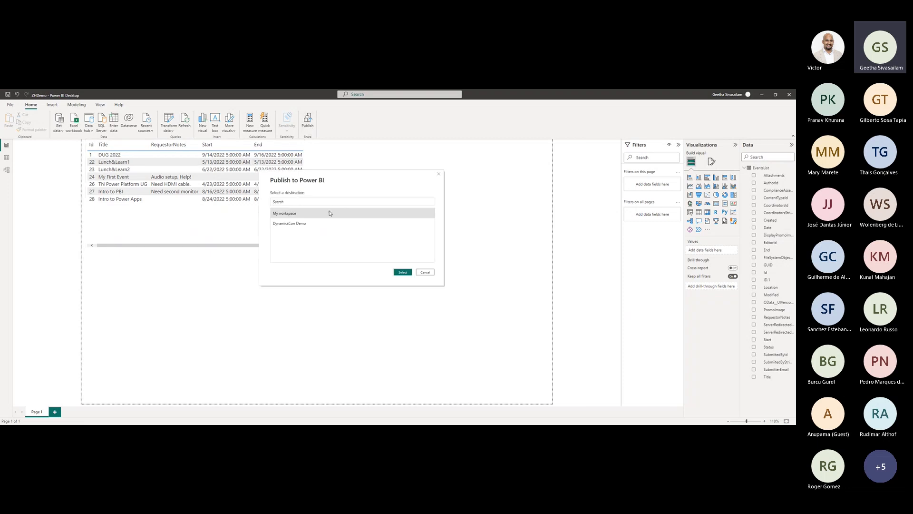
{"action": "left_click", "coordinate": [402, 273]}
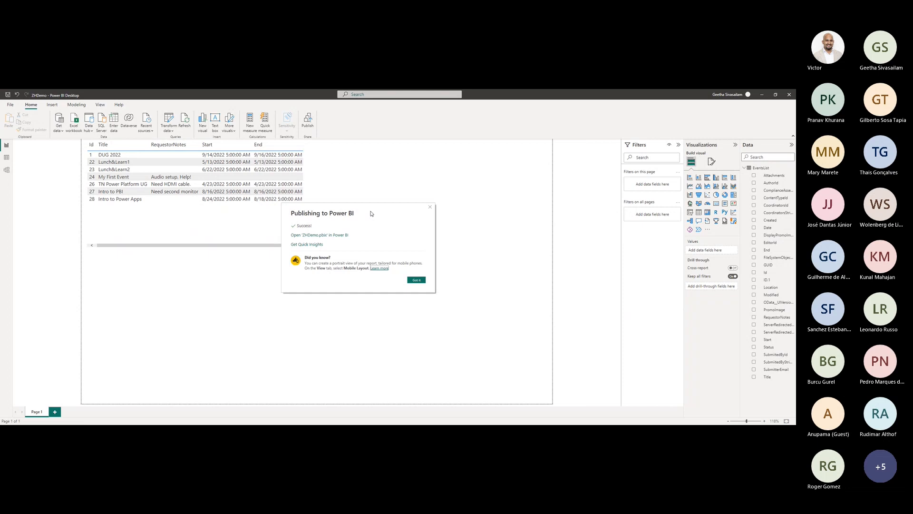
{"action": "left_click", "coordinate": [416, 280]}
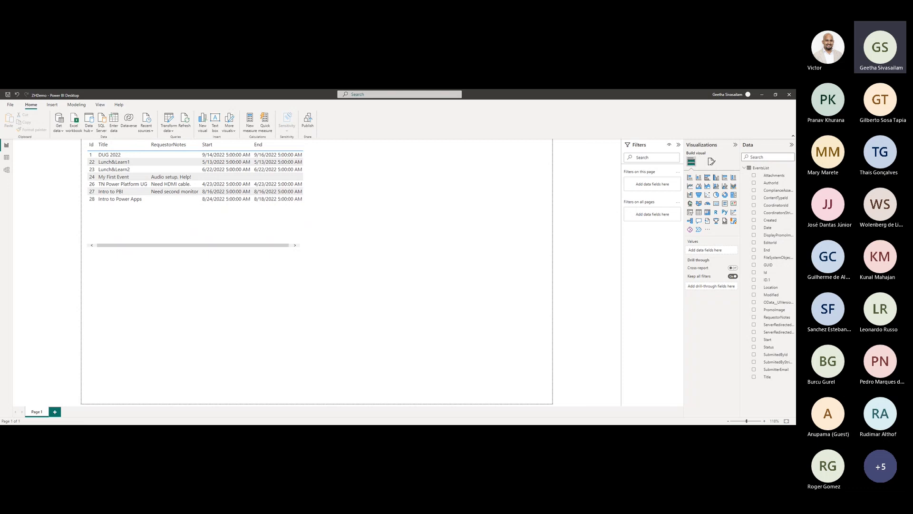
Switch to the Power BI service in the browser and reload its home page.
{"action": "key", "text": "alt+Tab"}
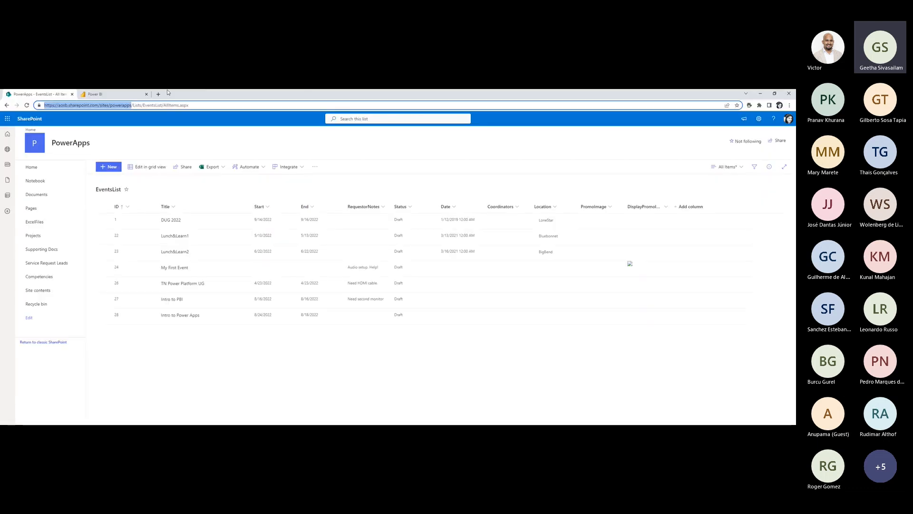
{"action": "left_click", "coordinate": [119, 94]}
{"action": "left_click", "coordinate": [128, 105]}
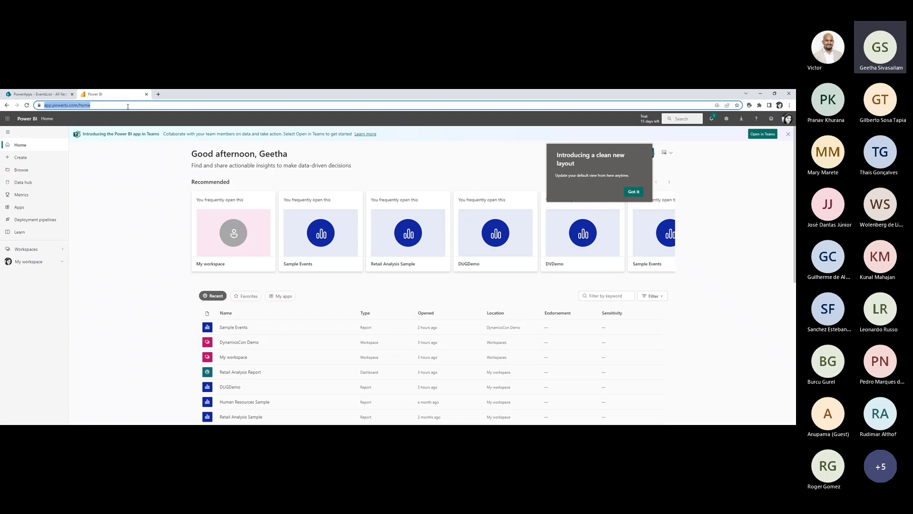
{"action": "key", "text": "Return"}
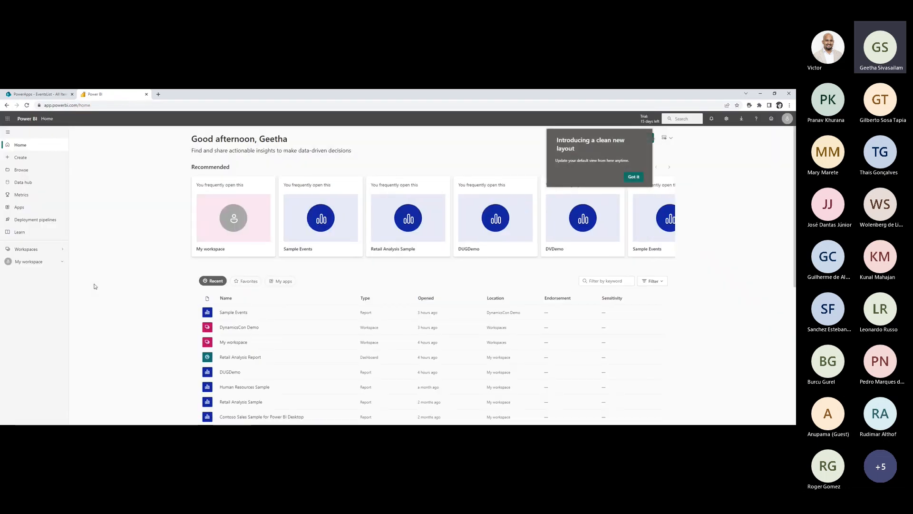
Find the published ZHDemo report in My workspace and open it.
{"action": "left_click", "coordinate": [28, 248]}
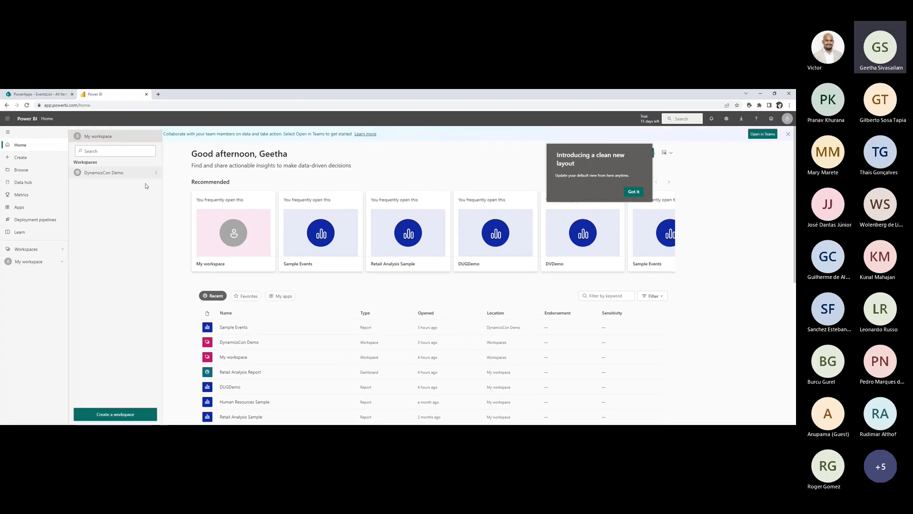
{"action": "left_click", "coordinate": [39, 251]}
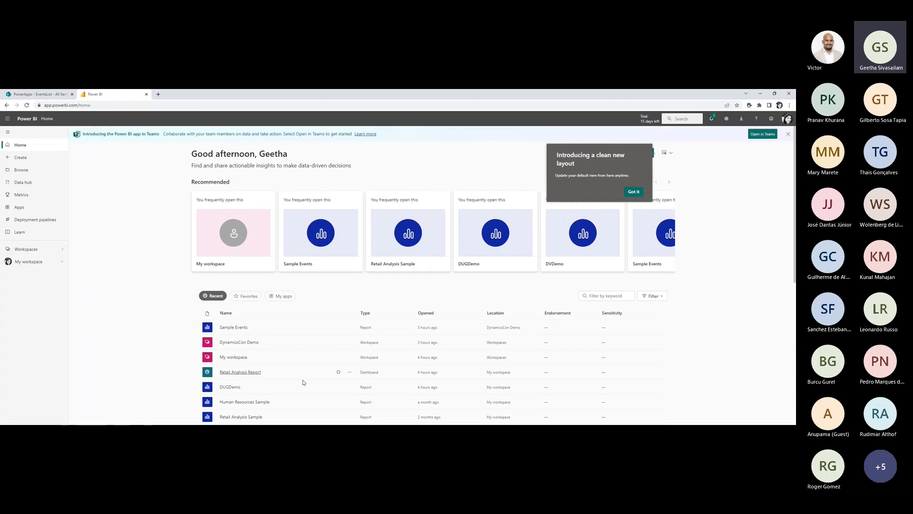
{"action": "scroll", "coordinate": [280, 361], "scroll_direction": "down", "scroll_amount": 10}
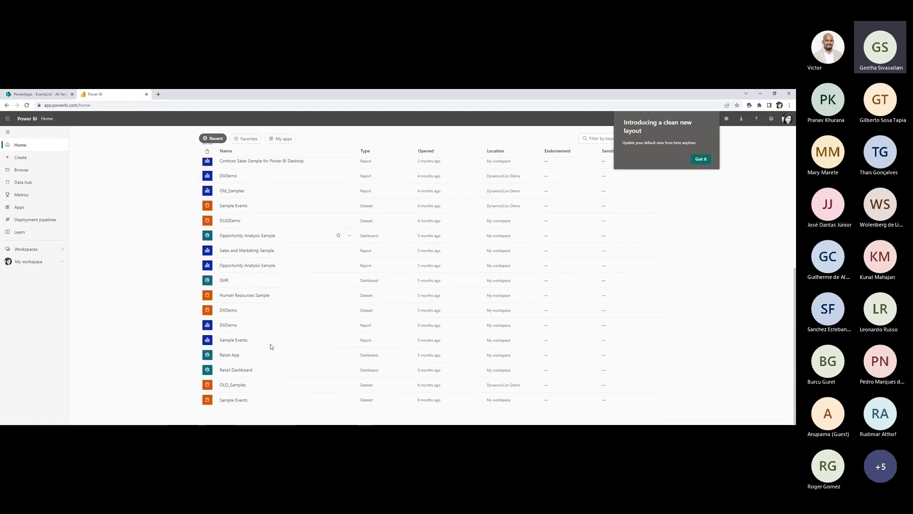
{"action": "left_click", "coordinate": [35, 264]}
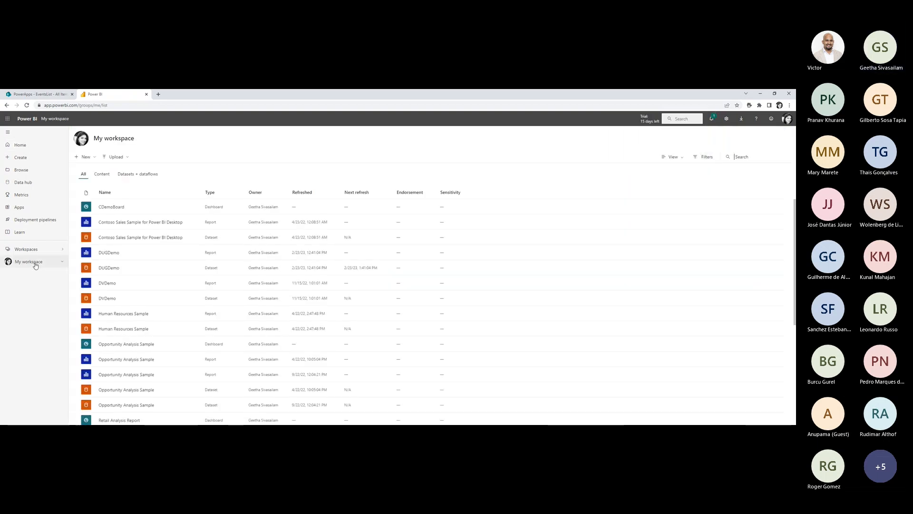
{"action": "scroll", "coordinate": [151, 234], "scroll_direction": "down", "scroll_amount": 1}
{"action": "scroll", "coordinate": [162, 271], "scroll_direction": "down", "scroll_amount": 4}
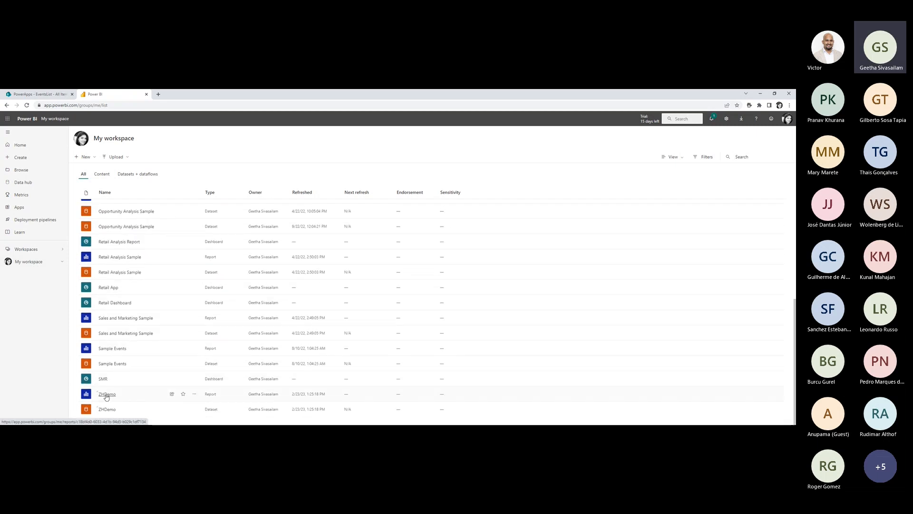
{"action": "left_click", "coordinate": [107, 395]}
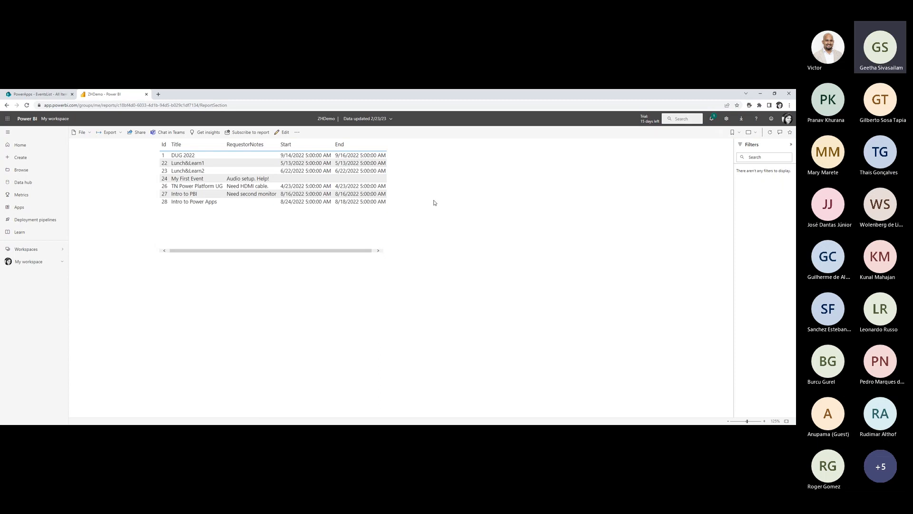
Put the report in edit mode, add a Power Apps visual to the right of the table, and stretch it down to near the page bottom.
{"action": "left_click", "coordinate": [283, 132]}
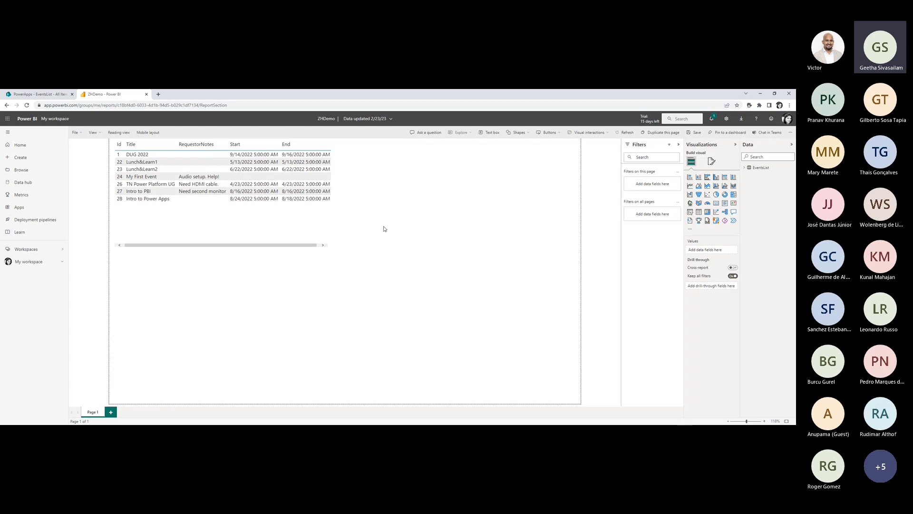
{"action": "left_click", "coordinate": [326, 230]}
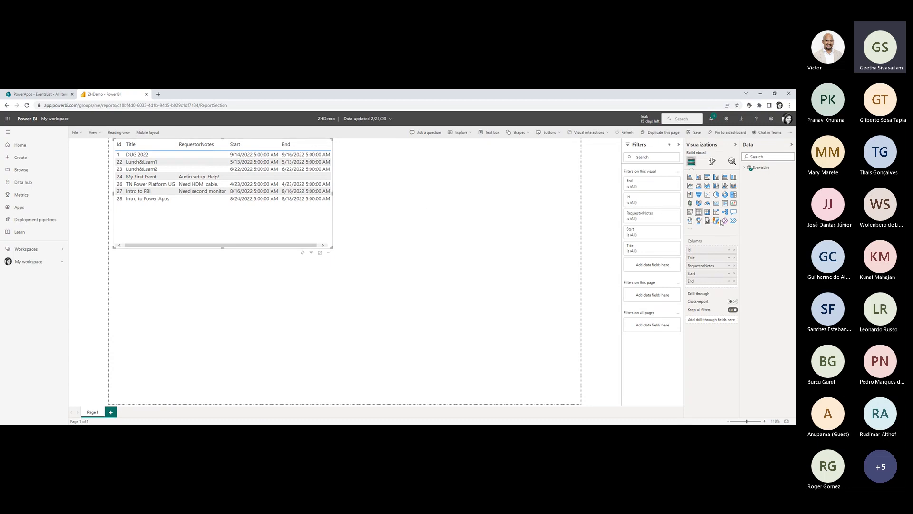
{"action": "left_click", "coordinate": [434, 188]}
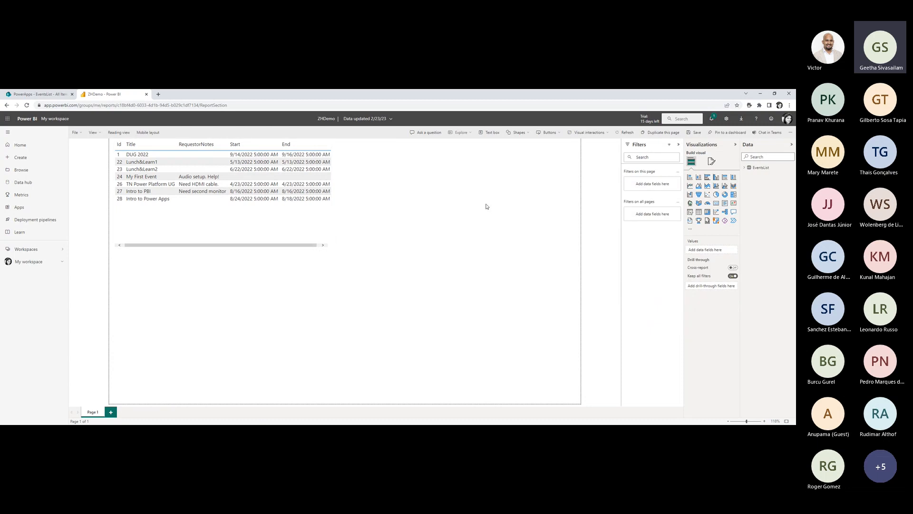
{"action": "left_click", "coordinate": [725, 220]}
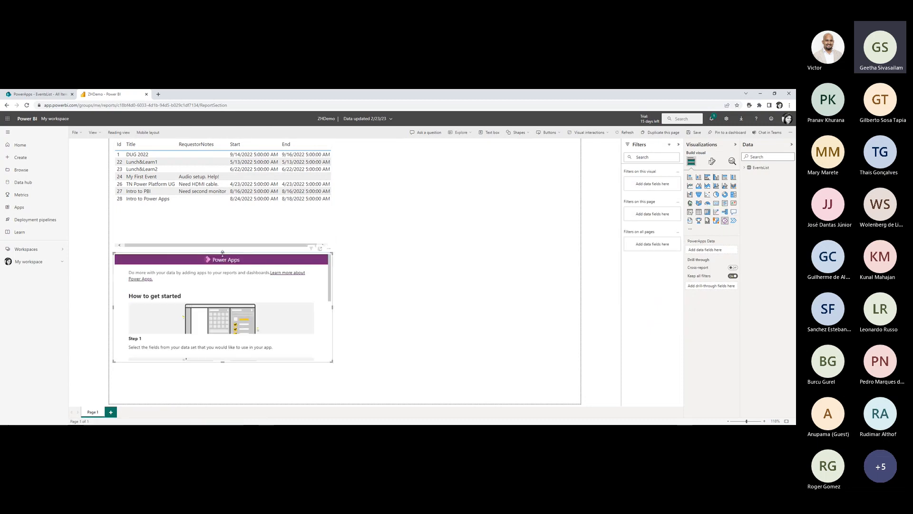
{"action": "left_click_drag", "start_coordinate": [328, 251], "coordinate": [561, 156]}
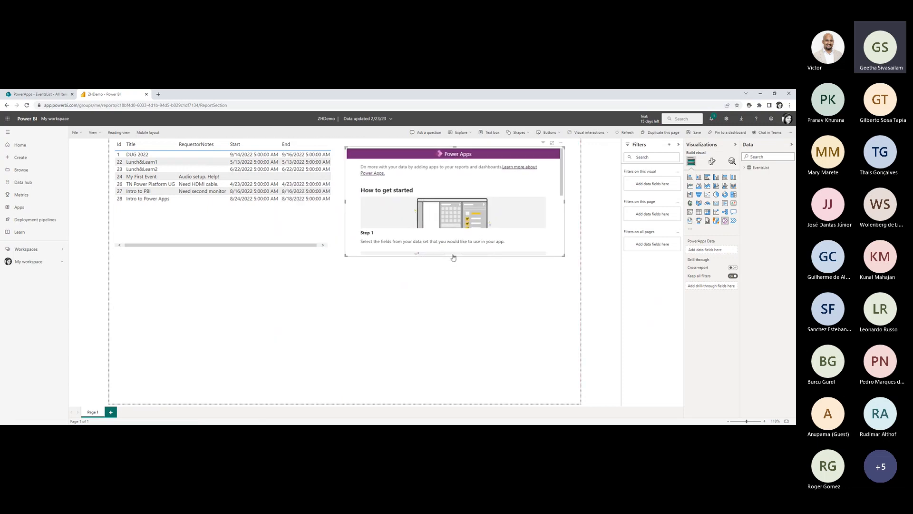
{"action": "left_click_drag", "start_coordinate": [454, 256], "coordinate": [474, 392]}
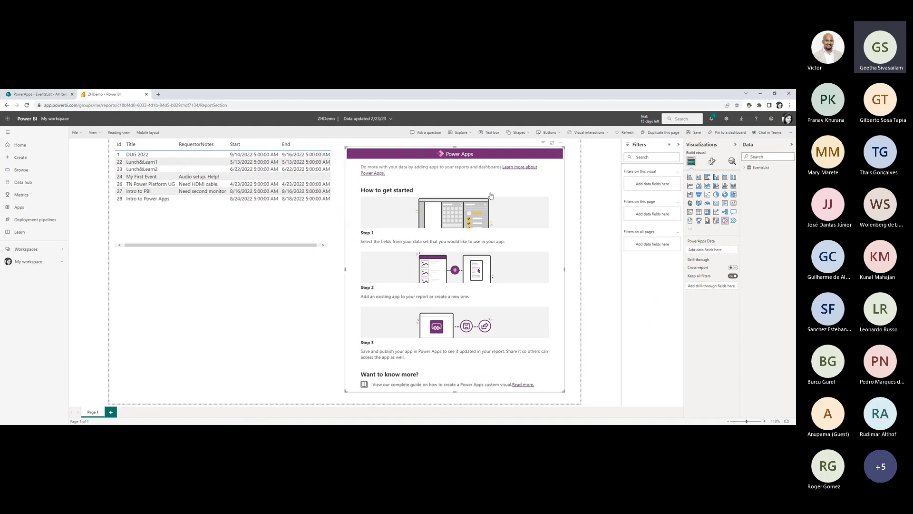
Add the EventsList fields Id, Title and RequestorNotes to the Power Apps visual's data.
{"action": "left_click", "coordinate": [744, 169]}
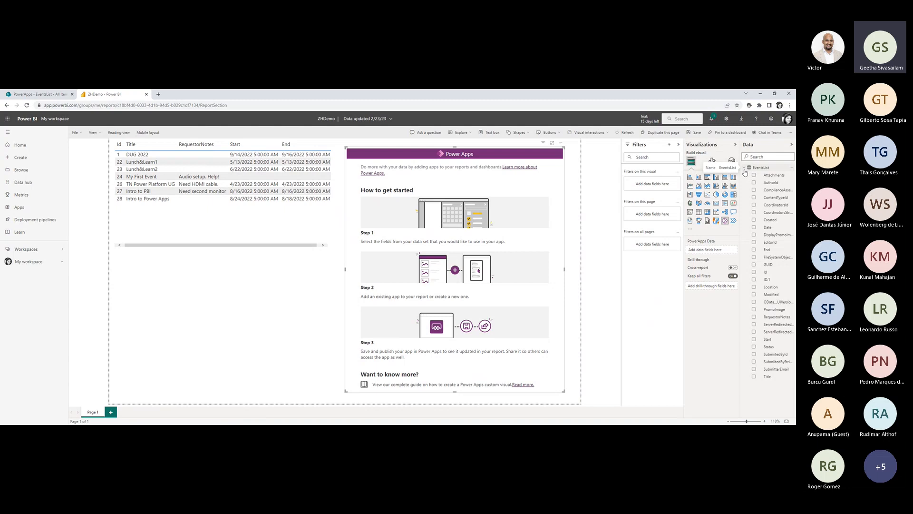
{"action": "left_click", "coordinate": [753, 273]}
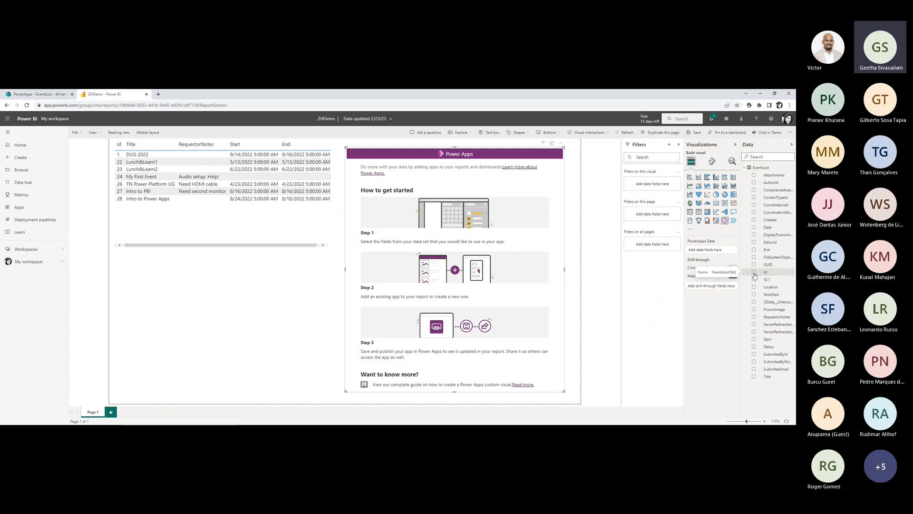
{"action": "left_click", "coordinate": [754, 376]}
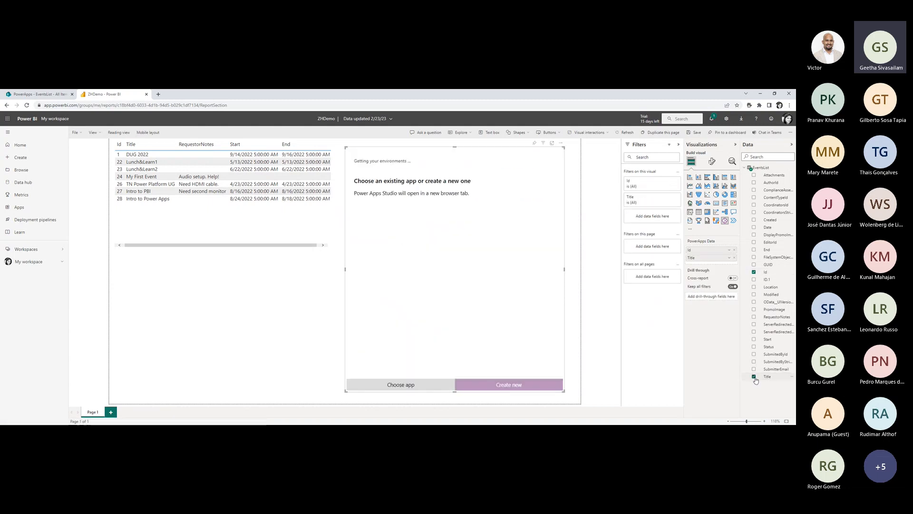
{"action": "left_click", "coordinate": [755, 317]}
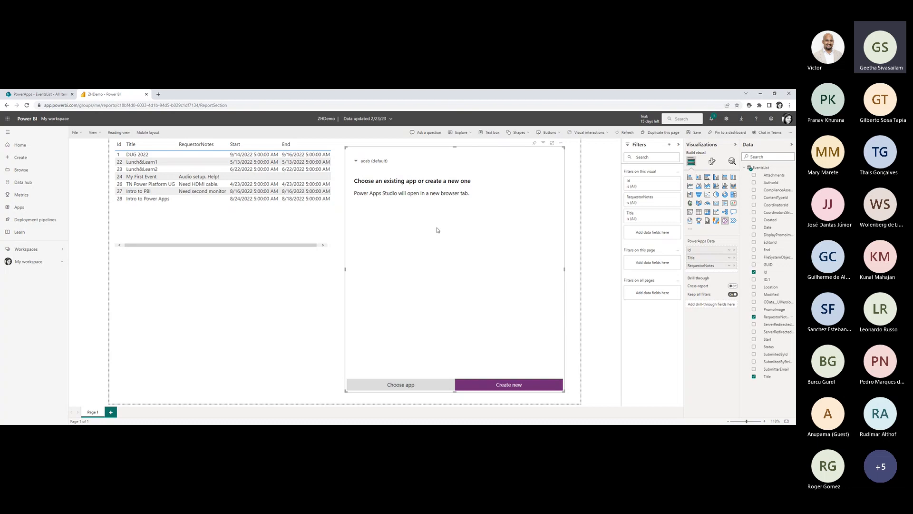
Select the presenter's own named environment in the Power Apps visual and create a new app from it.
{"action": "left_click", "coordinate": [367, 161]}
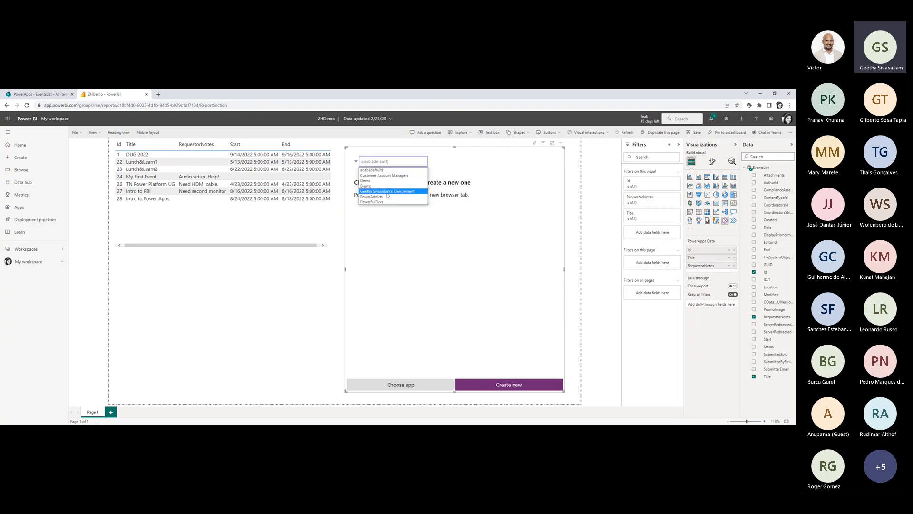
{"action": "left_click", "coordinate": [387, 192]}
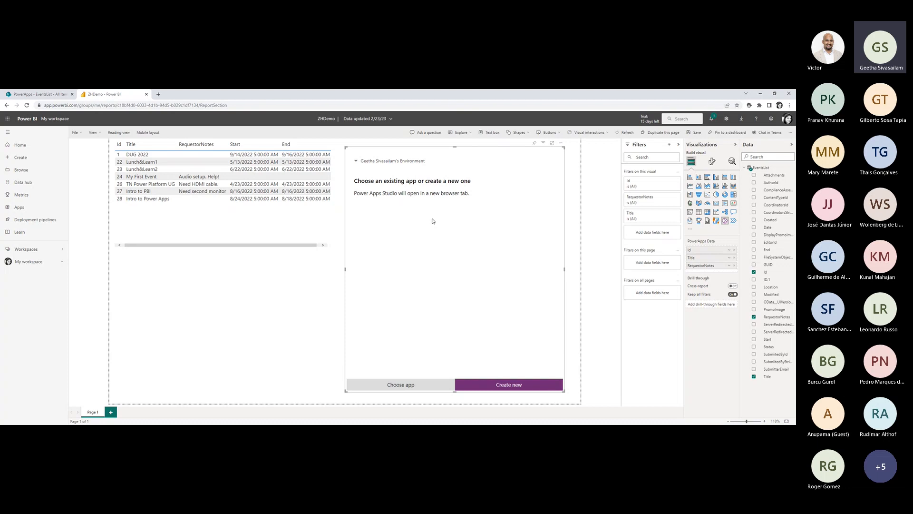
{"action": "left_click", "coordinate": [513, 384]}
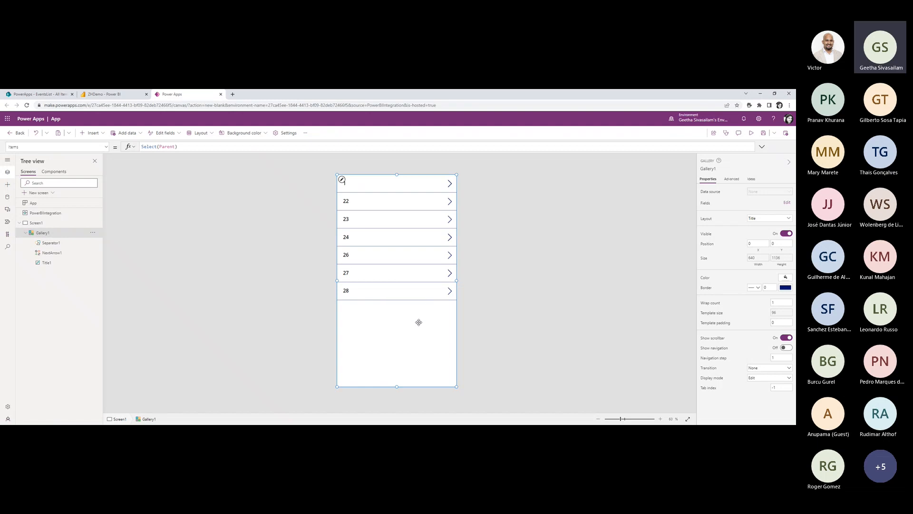
Examine the generated gallery, its title label and the records supplied by its 'PowerBIIntegration'.Data items formula.
{"action": "left_click", "coordinate": [92, 233]}
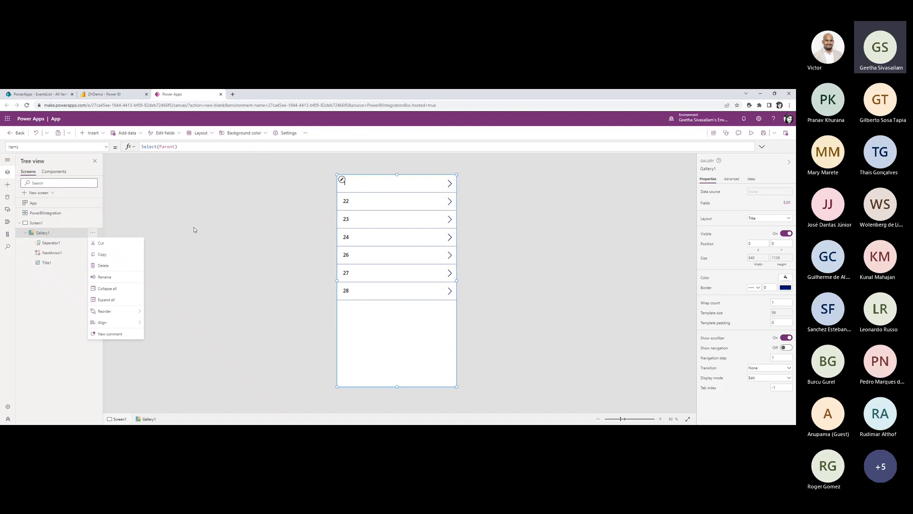
{"action": "left_click", "coordinate": [200, 251]}
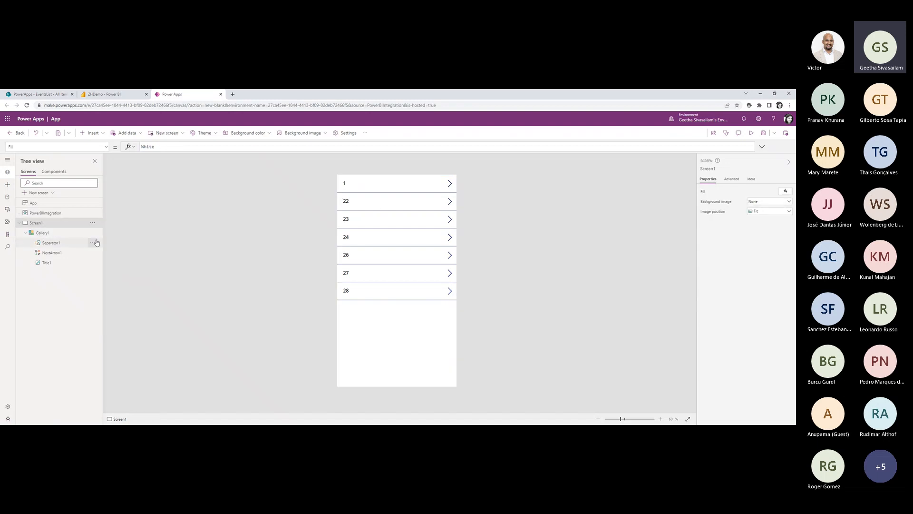
{"action": "left_click", "coordinate": [344, 186]}
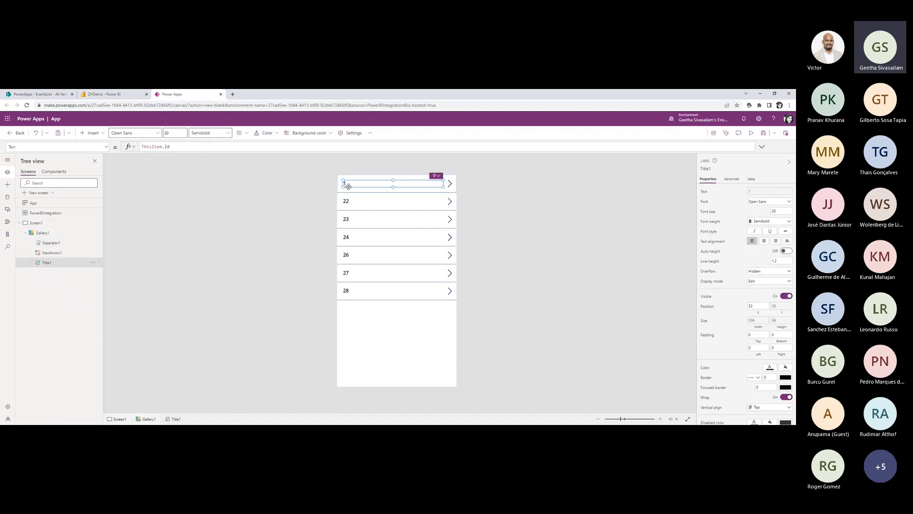
{"action": "left_click", "coordinate": [379, 307]}
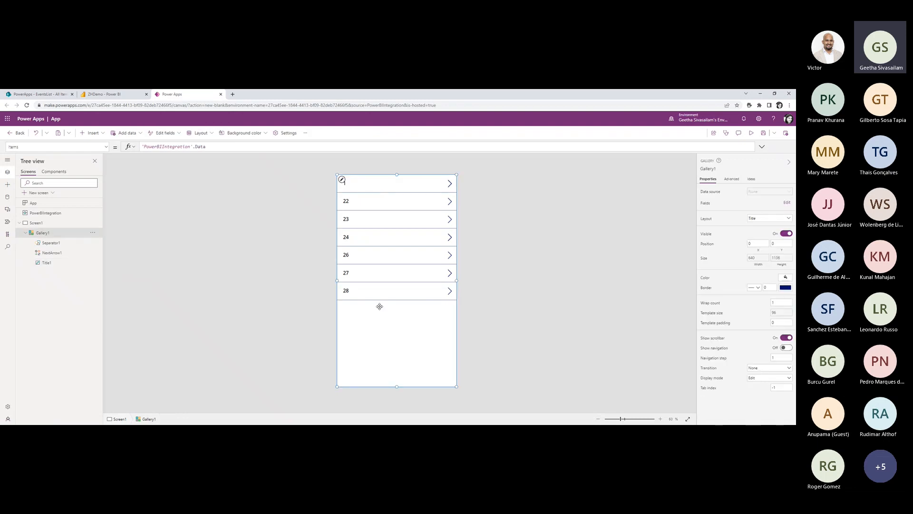
{"action": "left_click", "coordinate": [214, 145]}
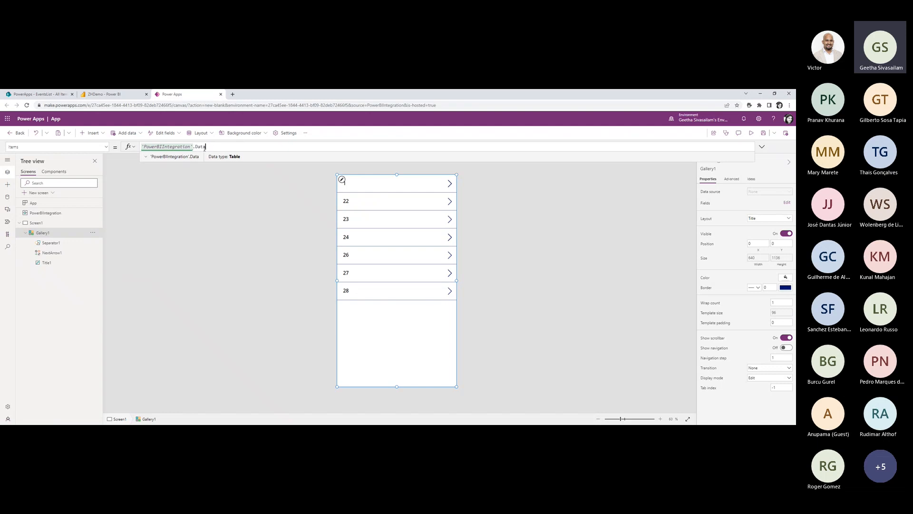
{"action": "left_click", "coordinate": [146, 158]}
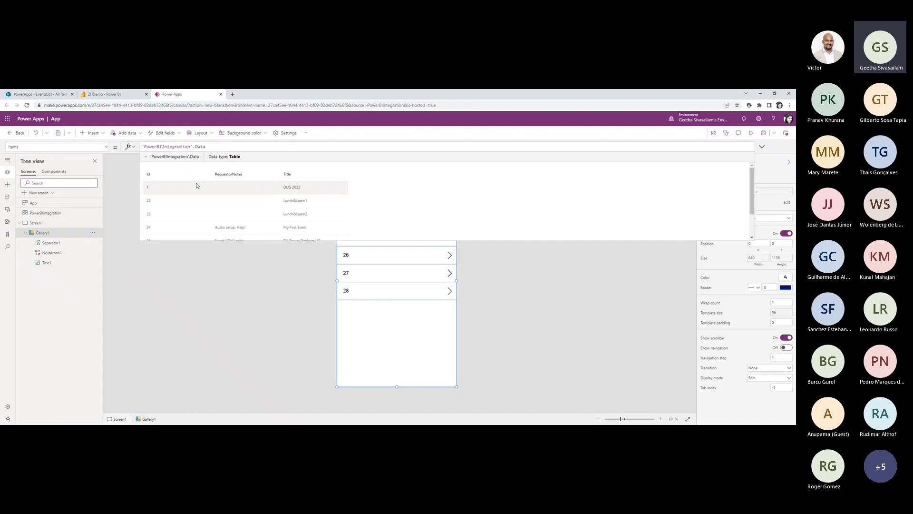
{"action": "scroll", "coordinate": [197, 185], "scroll_direction": "down", "scroll_amount": 2}
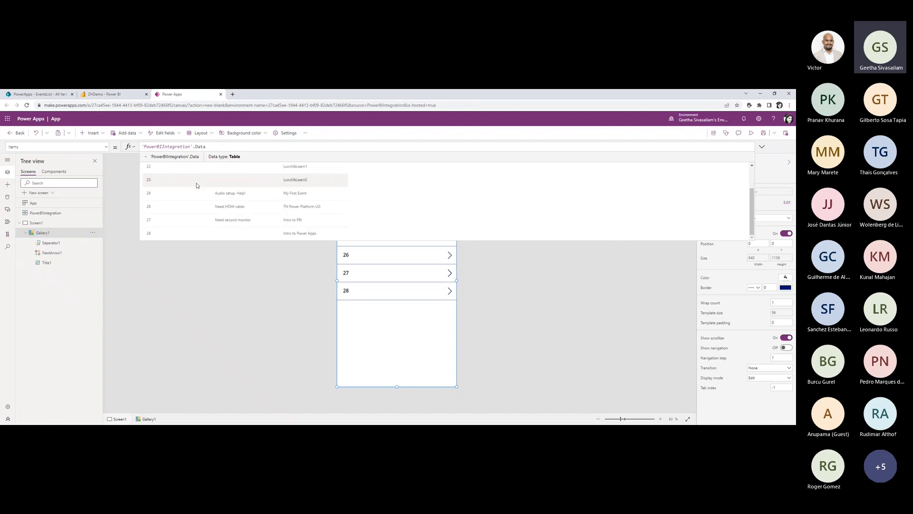
{"action": "scroll", "coordinate": [196, 186], "scroll_direction": "up", "scroll_amount": 2}
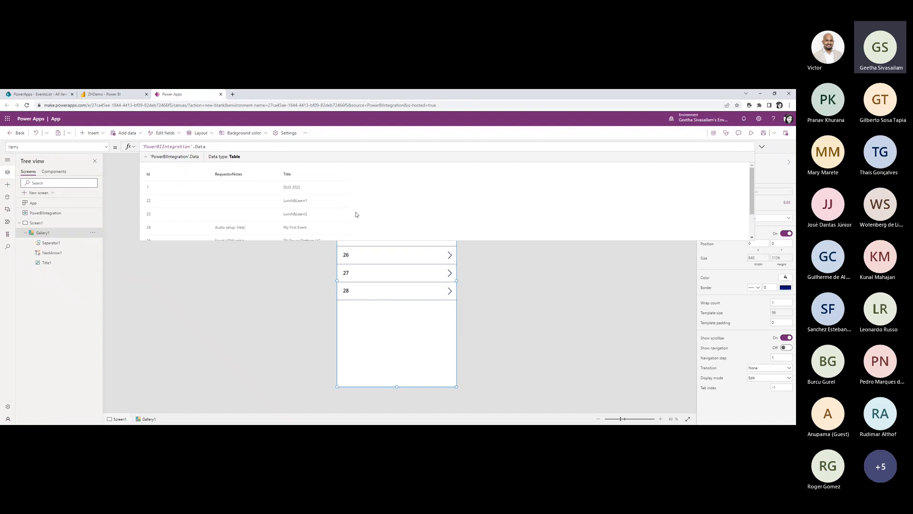
{"action": "left_click", "coordinate": [761, 146]}
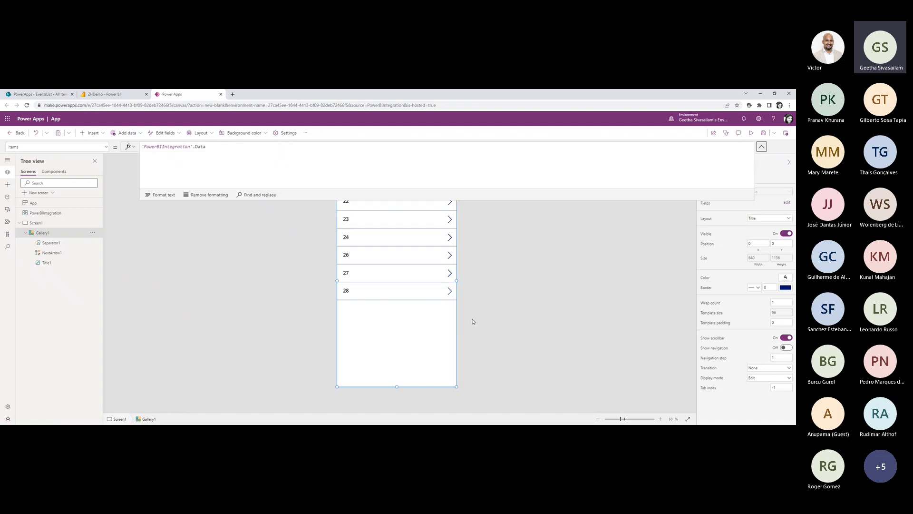
Delete the generated gallery from Screen1 and show the app's data sources.
{"action": "left_click", "coordinate": [762, 147]}
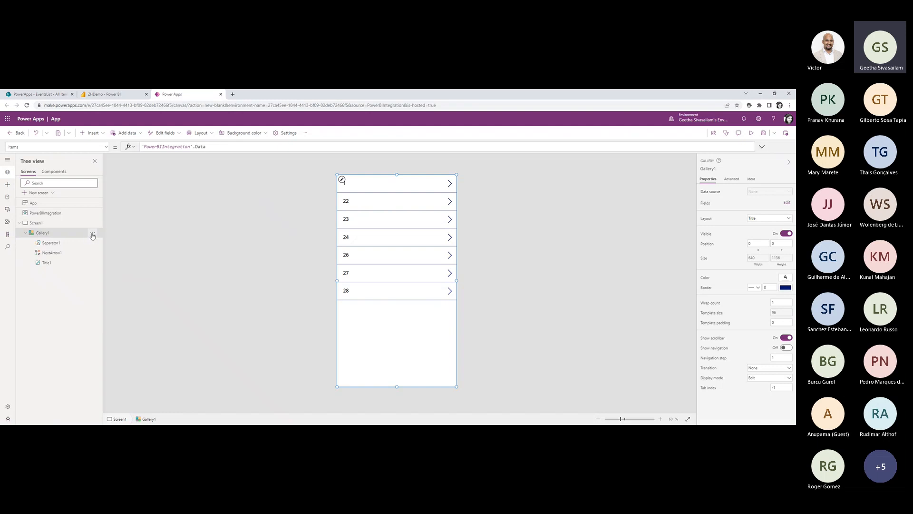
{"action": "left_click", "coordinate": [92, 233]}
{"action": "left_click", "coordinate": [118, 268]}
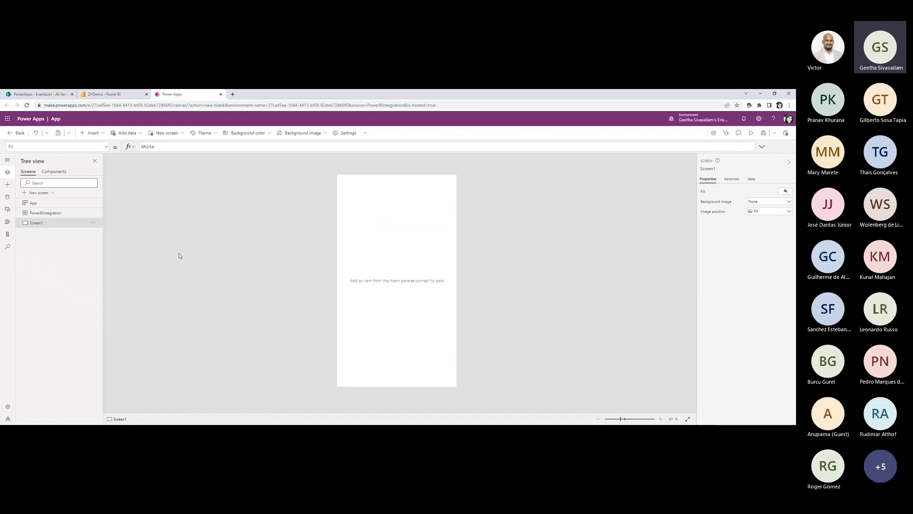
{"action": "left_click", "coordinate": [6, 196]}
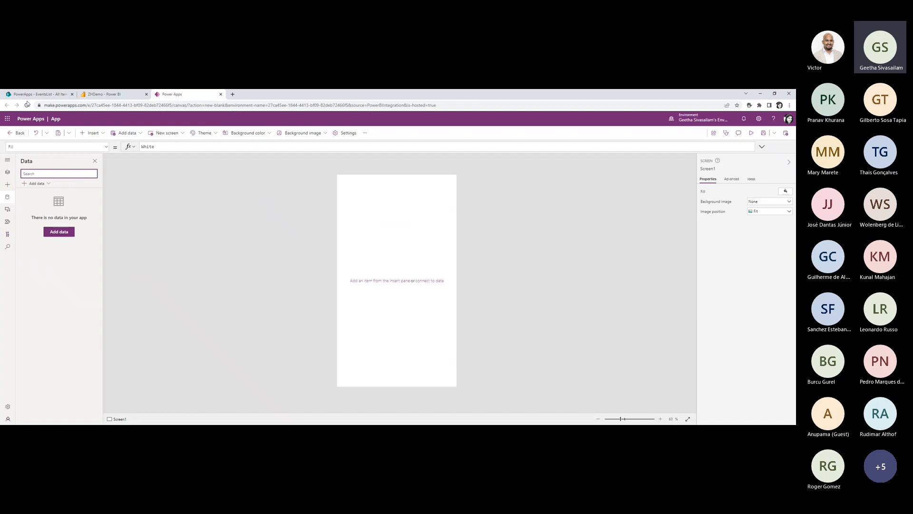
{"action": "type", "text": "sha"}
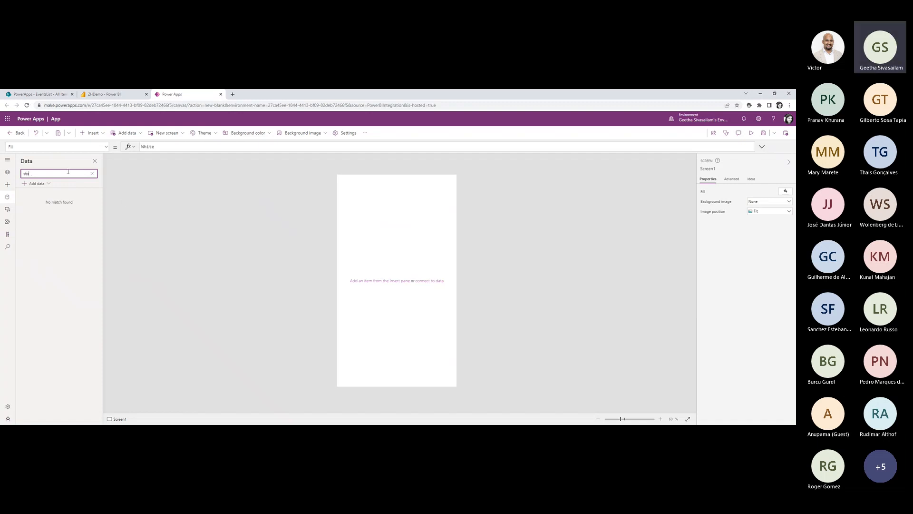
{"action": "key", "text": "BackSpace"}
{"action": "key", "text": "BackSpace"}
{"action": "key", "text": "BackSpace"}
Find the SharePoint connector among the data sources to add and choose its existing connection.
{"action": "left_click", "coordinate": [42, 186]}
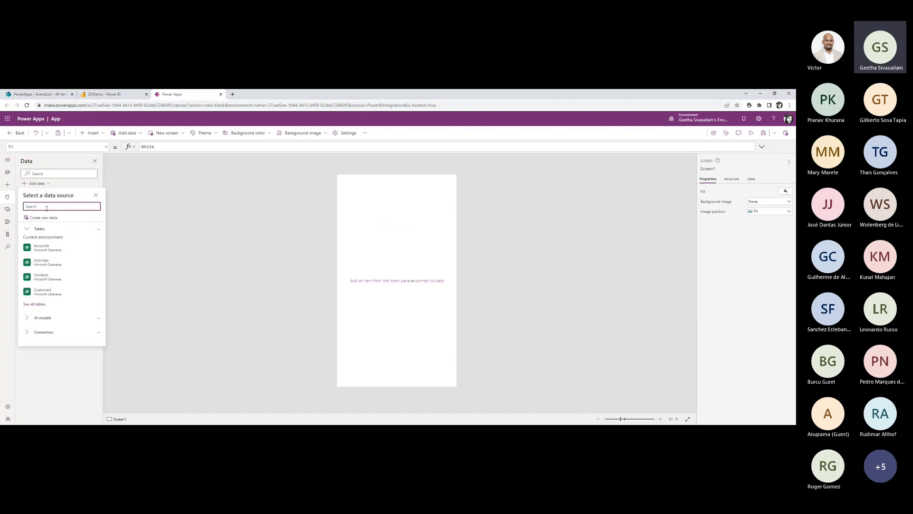
{"action": "type", "text": "shar"}
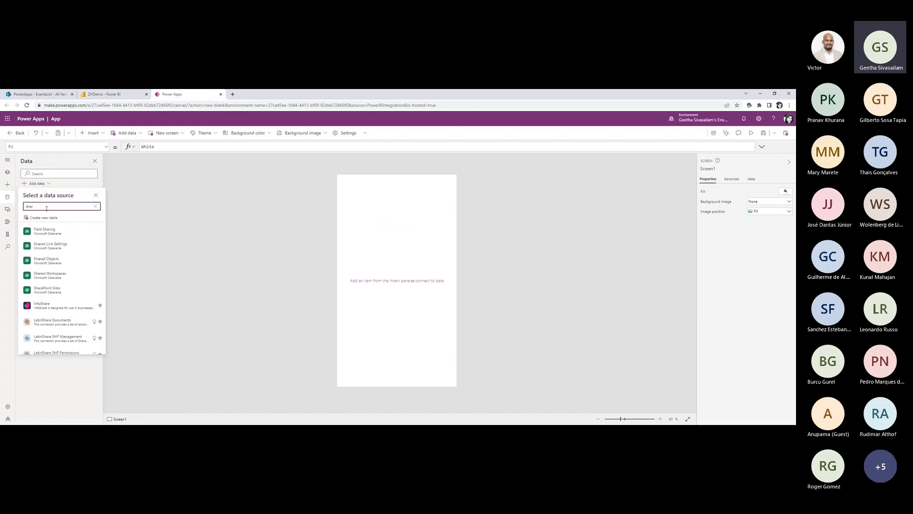
{"action": "type", "text": "re"}
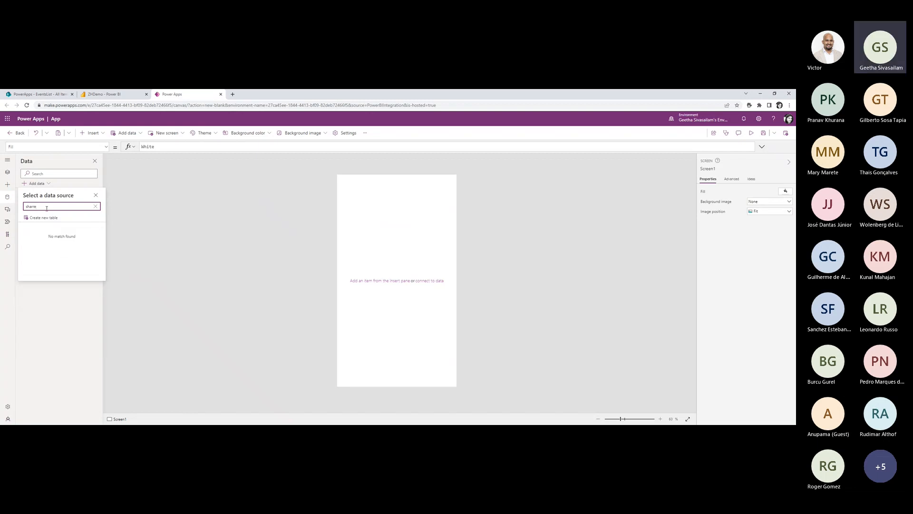
{"action": "key", "text": "BackSpace"}
{"action": "key", "text": "BackSpace"}
{"action": "type", "text": "e"}
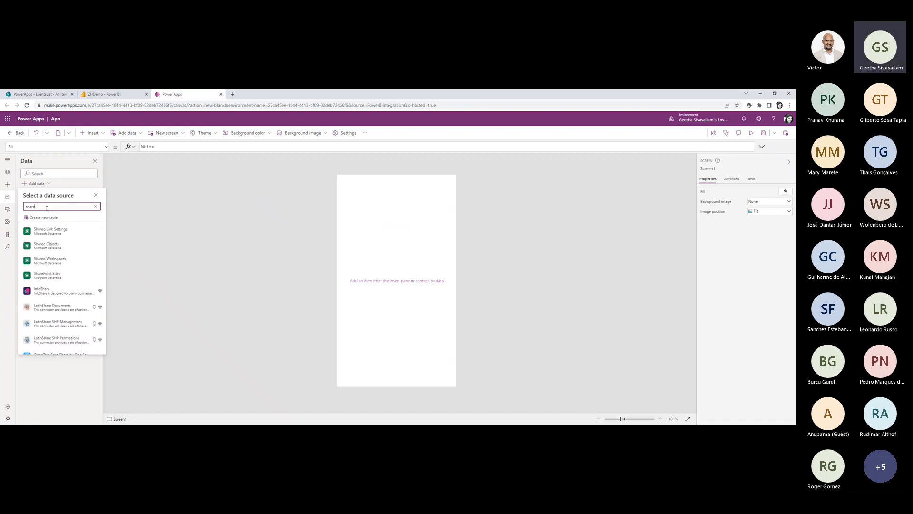
{"action": "type", "text": "po"}
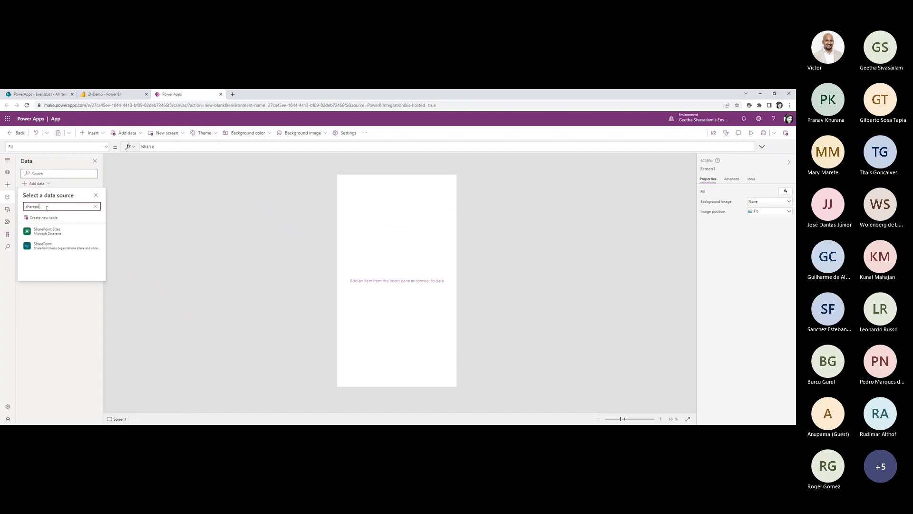
{"action": "left_click", "coordinate": [60, 244]}
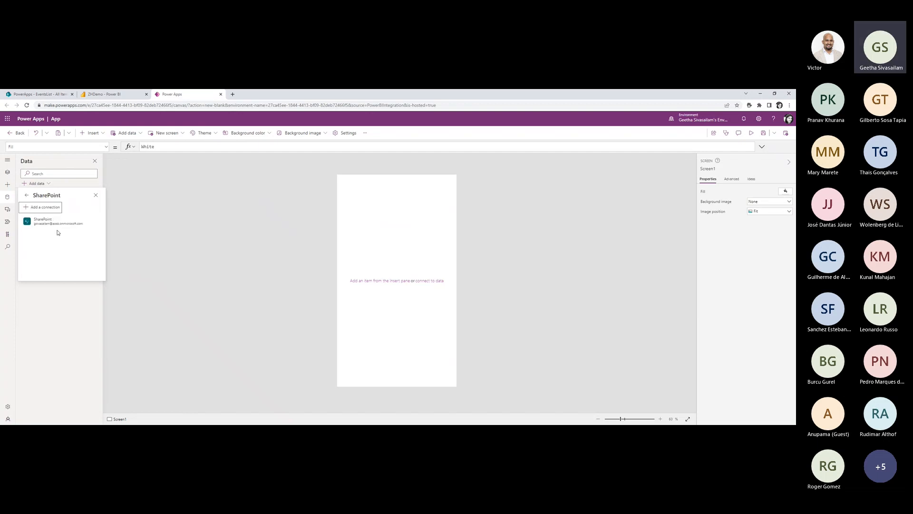
{"action": "left_click", "coordinate": [56, 227]}
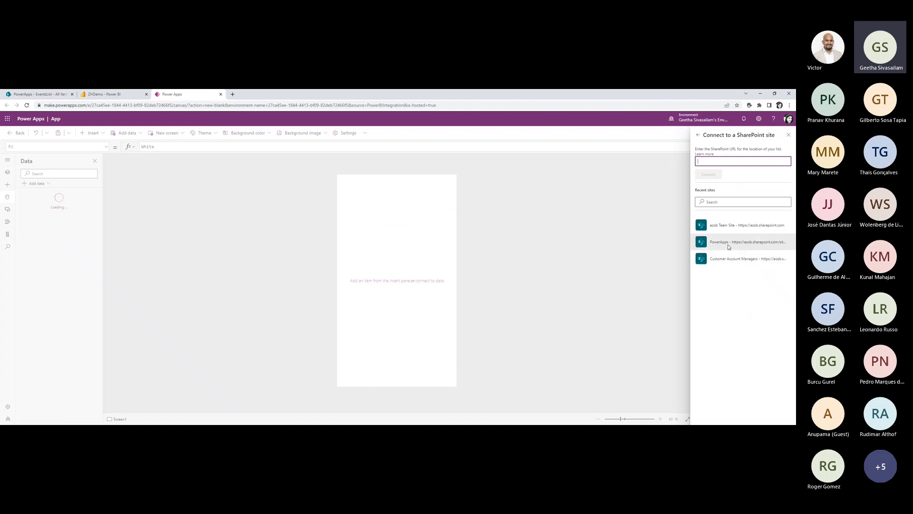
Connect the app to the EventsList list of the PowerApps SharePoint site and return to the screen's tree view.
{"action": "left_click", "coordinate": [728, 247]}
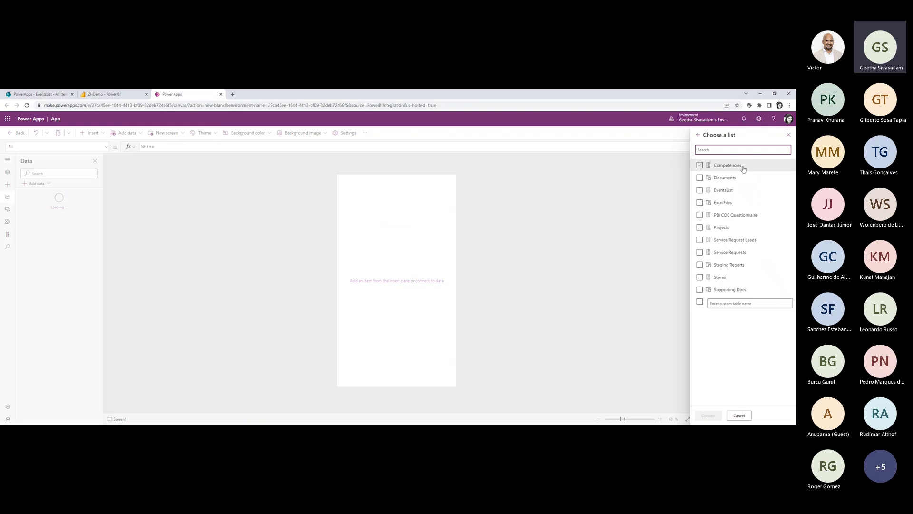
{"action": "left_click", "coordinate": [700, 190]}
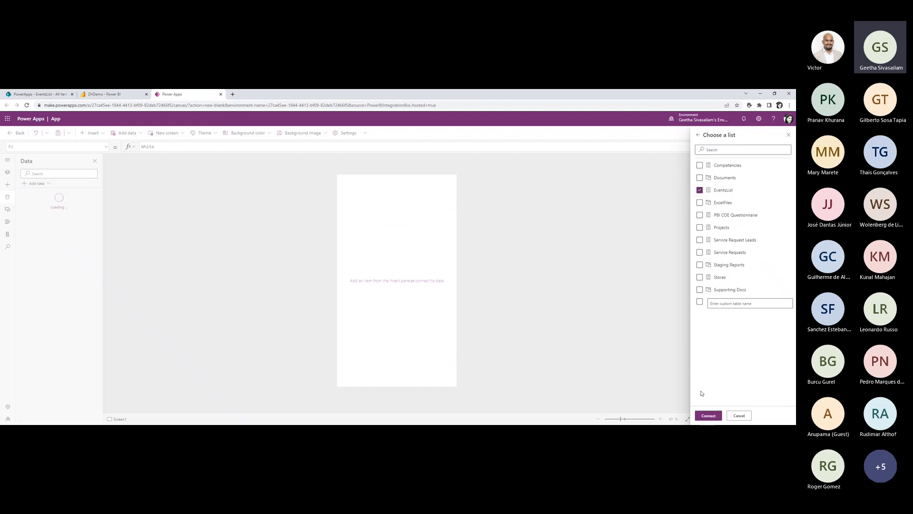
{"action": "left_click", "coordinate": [708, 416]}
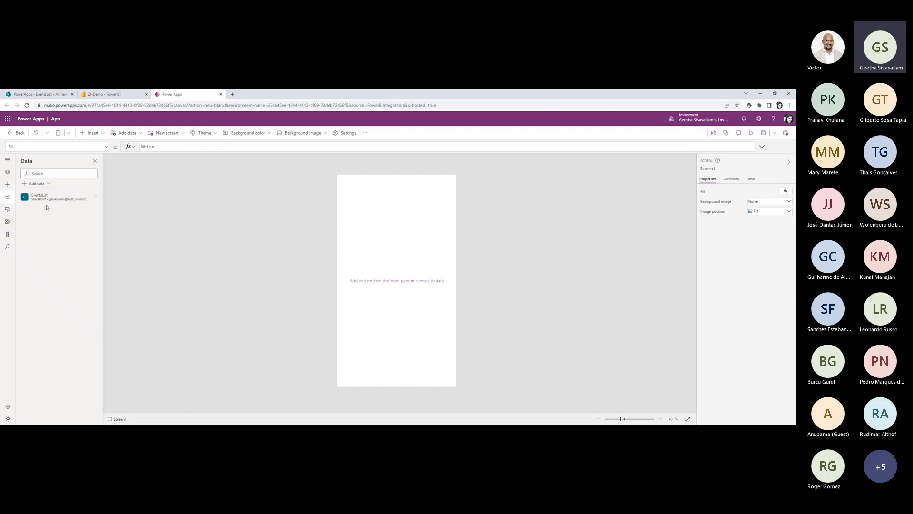
{"action": "mouse_move", "coordinate": [44, 202]}
{"action": "left_click", "coordinate": [7, 172]}
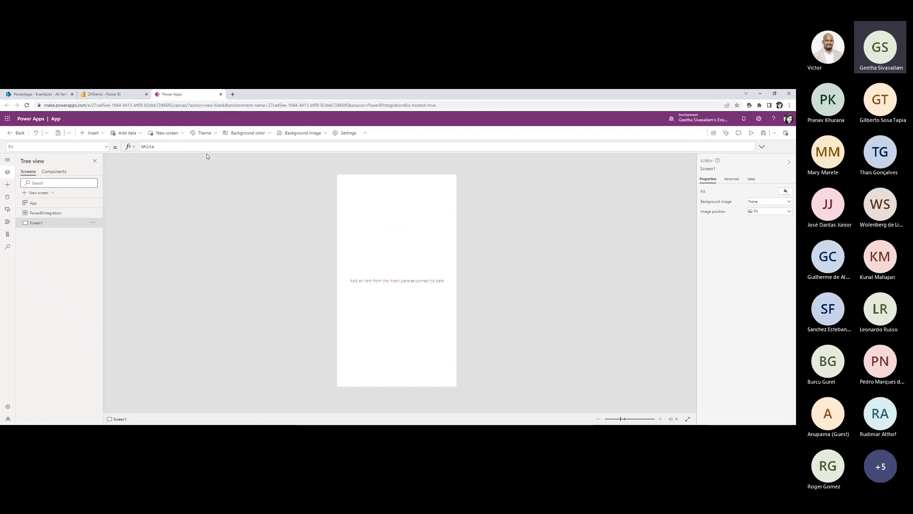
{"action": "left_click", "coordinate": [215, 138]}
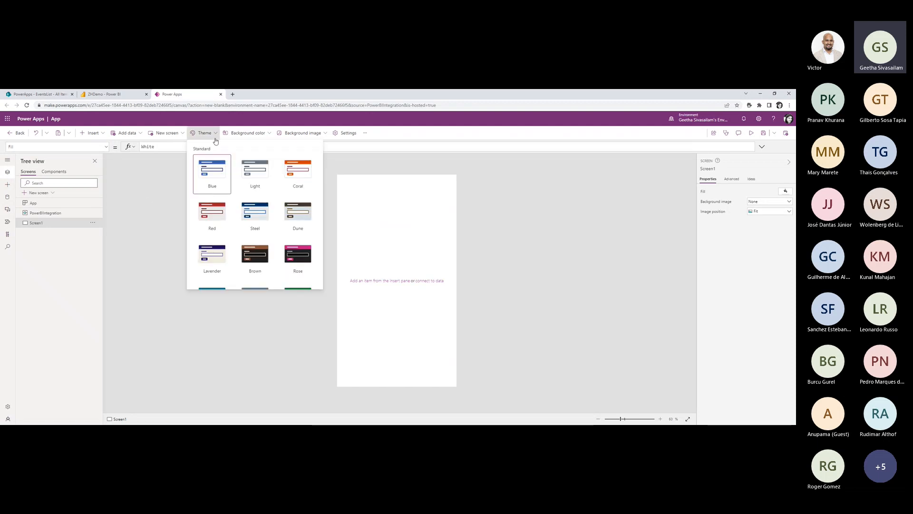
{"action": "left_click", "coordinate": [151, 230]}
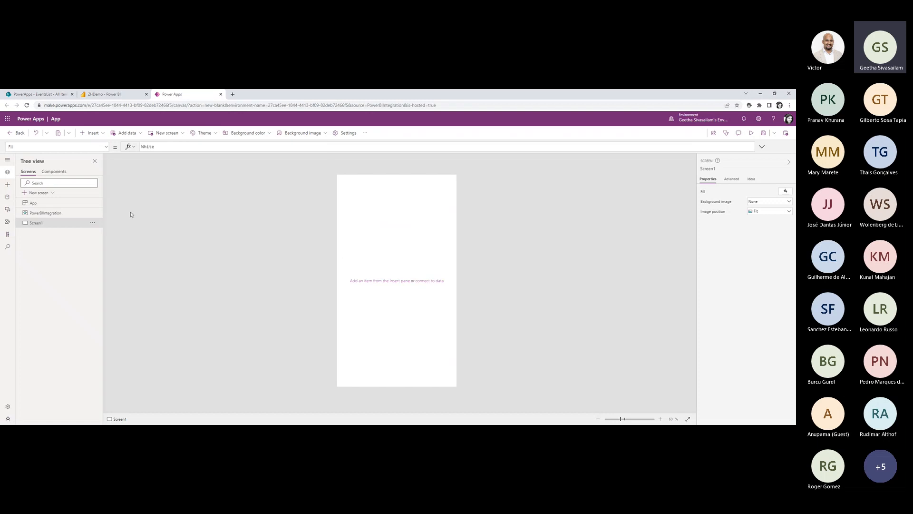
Add a text label at the top of Screen1 and set its text to Title.
{"action": "left_click", "coordinate": [91, 133]}
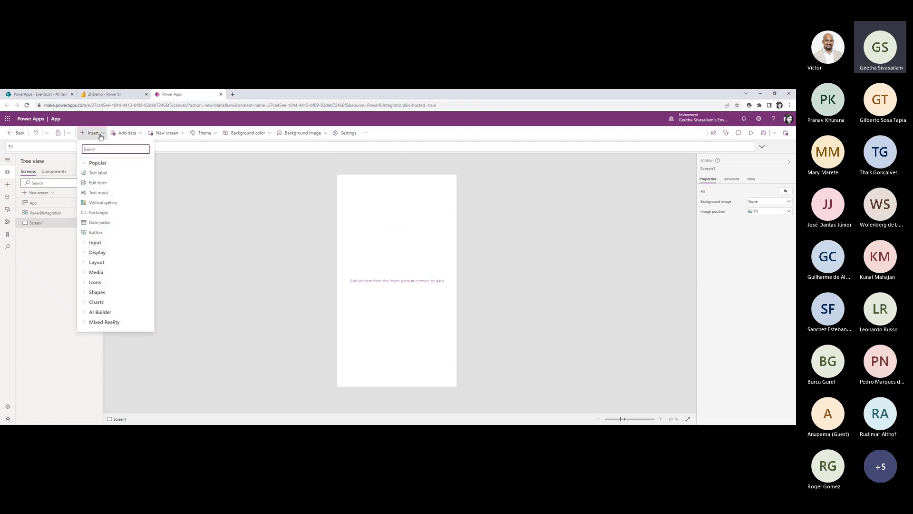
{"action": "left_click", "coordinate": [100, 173]}
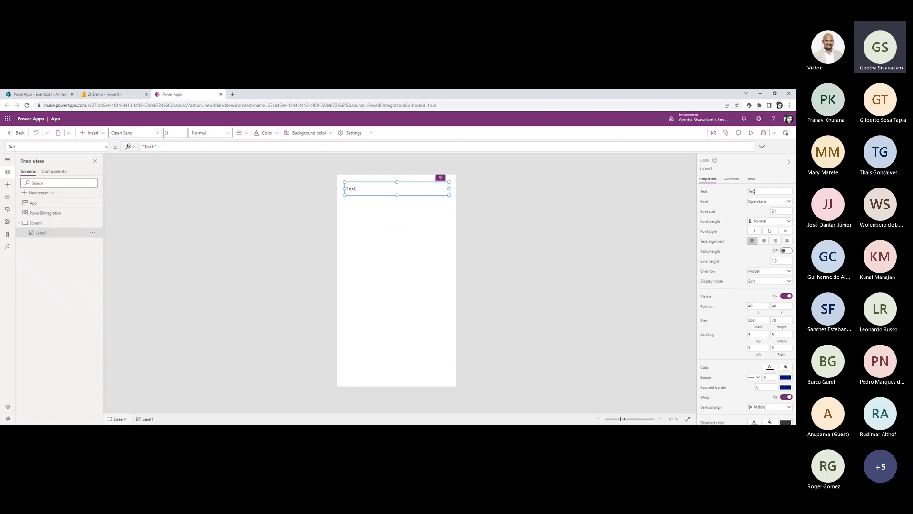
{"action": "double_click", "coordinate": [753, 191]}
{"action": "type", "text": "T"}
{"action": "left_click", "coordinate": [728, 197]}
Place a copy of the Title label below it at about X 40, Y 216 and set its text to Notes.
{"action": "left_click", "coordinate": [391, 189]}
{"action": "key", "text": "ctrl+c"}
{"action": "key", "text": "ctrl+v"}
{"action": "left_click_drag", "start_coordinate": [381, 196], "coordinate": [379, 222]}
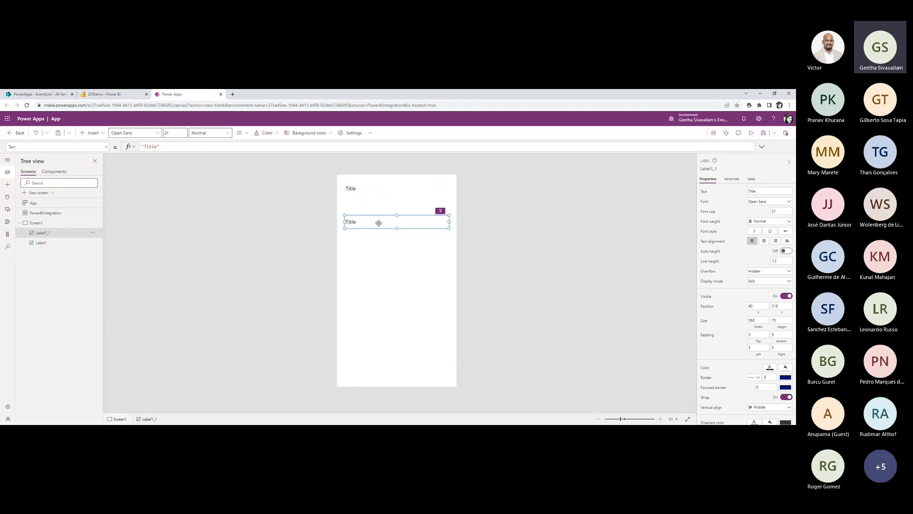
{"action": "left_click", "coordinate": [752, 191]}
{"action": "type", "text": "Notes"}
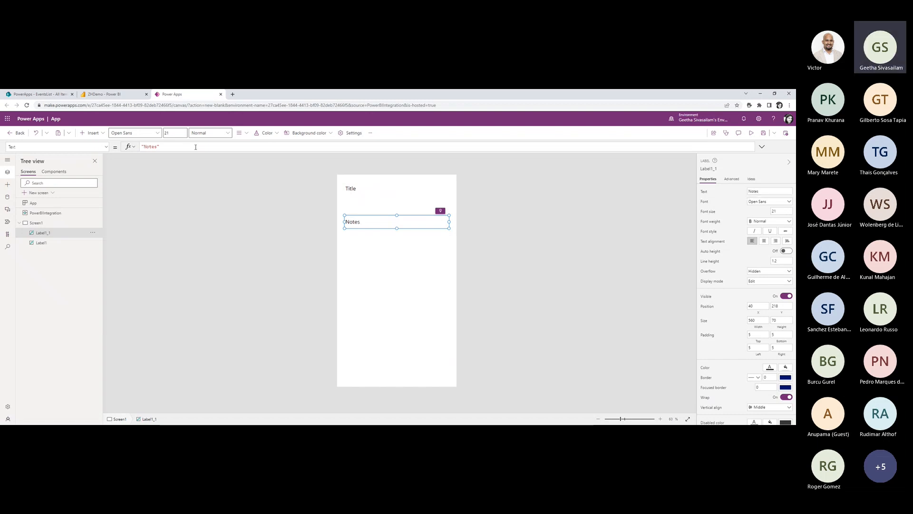
Add a text input directly beneath the Title label and place a copy of it beneath the Notes label.
{"action": "left_click", "coordinate": [92, 132]}
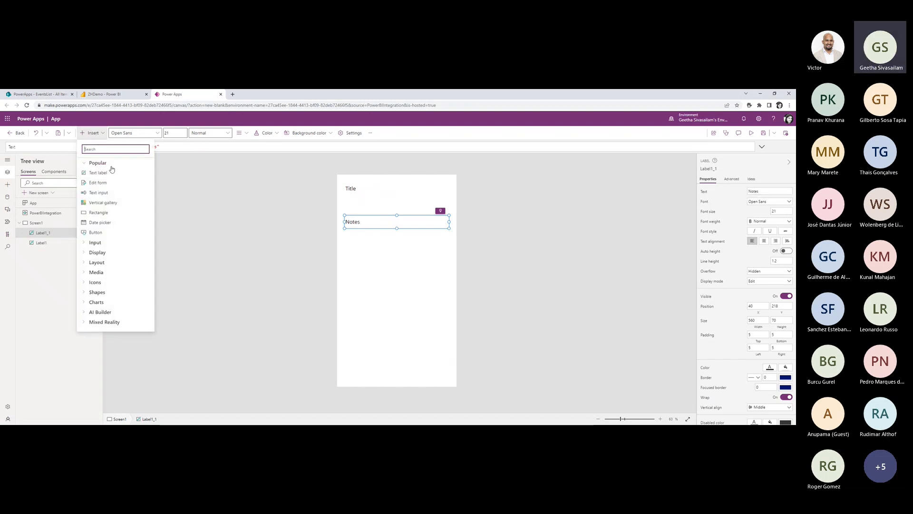
{"action": "left_click", "coordinate": [99, 192]}
{"action": "left_click_drag", "start_coordinate": [360, 188], "coordinate": [356, 194]}
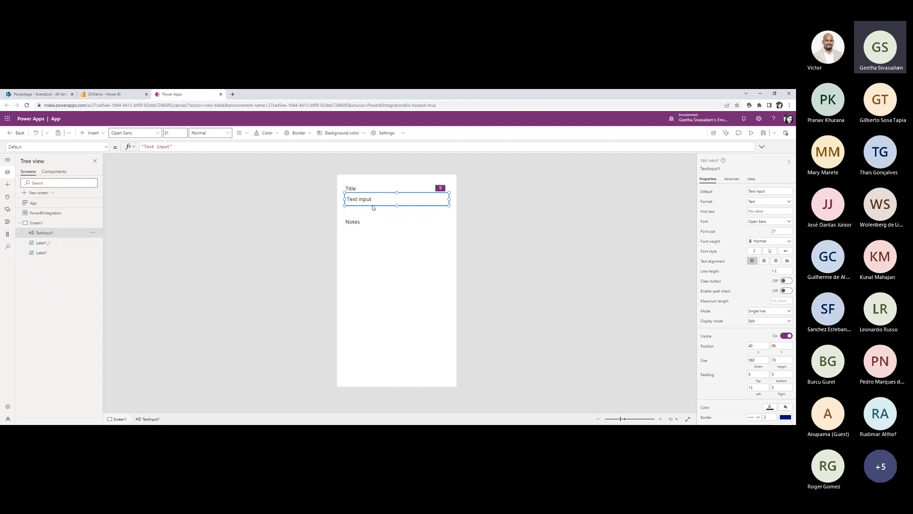
{"action": "key", "text": "ctrl+c"}
{"action": "key", "text": "ctrl+v"}
{"action": "left_click_drag", "start_coordinate": [371, 205], "coordinate": [370, 239]}
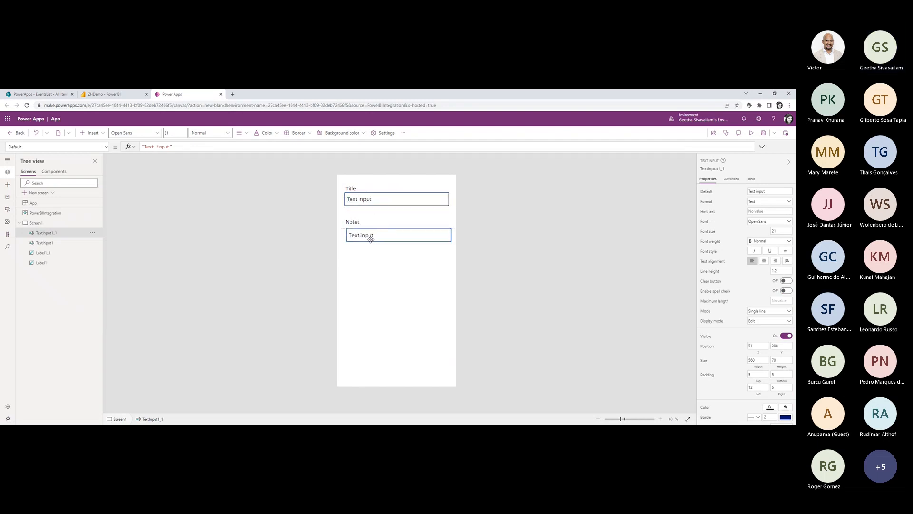
Rename the text input under the Notes label to Title and the one under the Title label to Notes.
{"action": "double_click", "coordinate": [46, 233]}
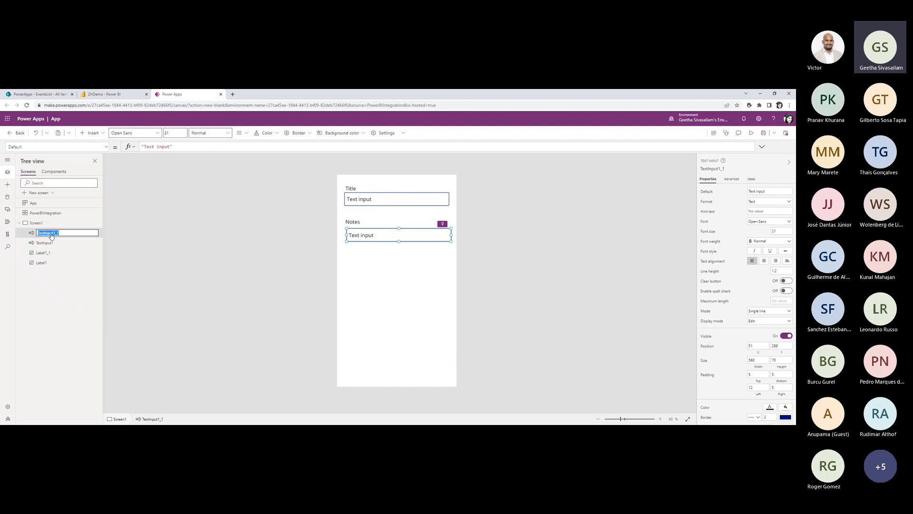
{"action": "type", "text": "Title"}
{"action": "double_click", "coordinate": [47, 243]}
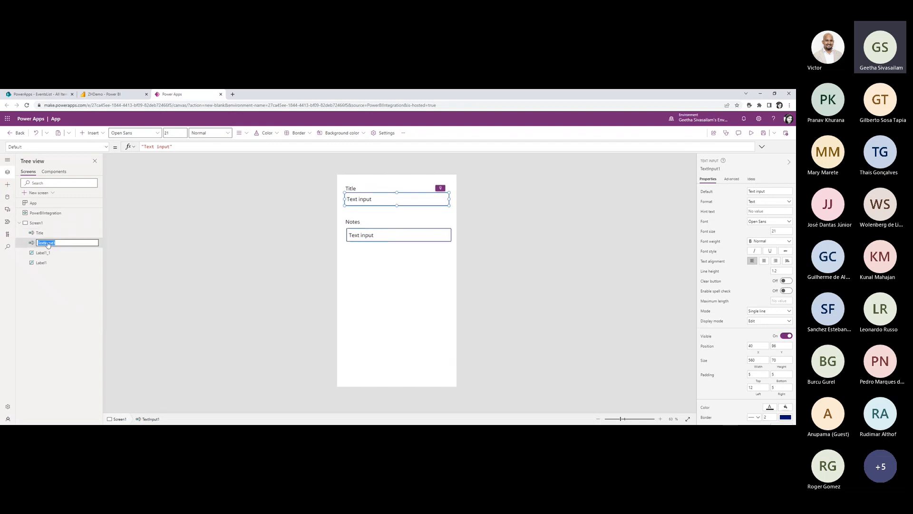
{"action": "type", "text": "Notes"}
{"action": "key", "text": "Return"}
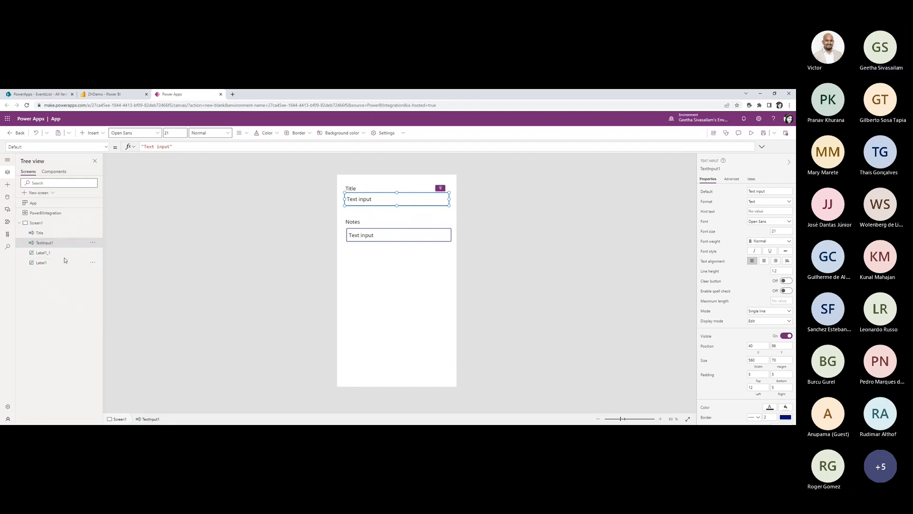
{"action": "left_click", "coordinate": [394, 235]}
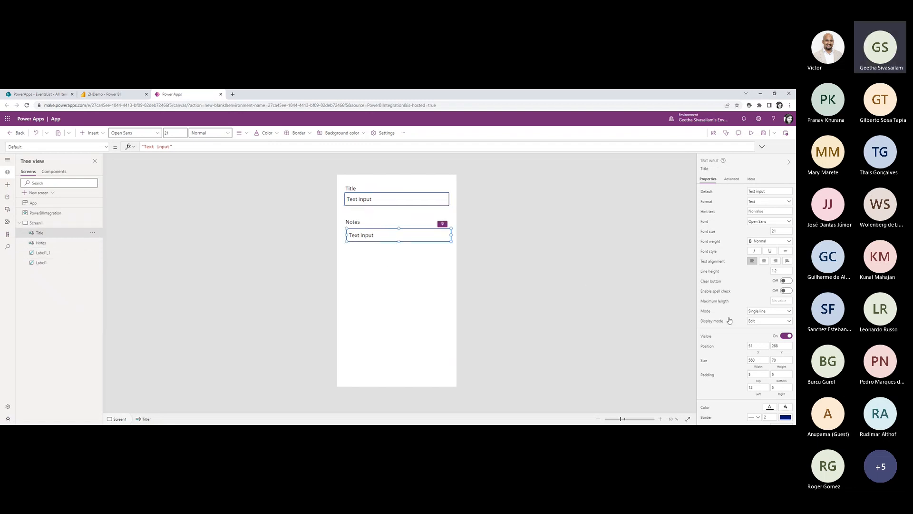
{"action": "left_click", "coordinate": [776, 311]}
{"action": "left_click", "coordinate": [742, 304]}
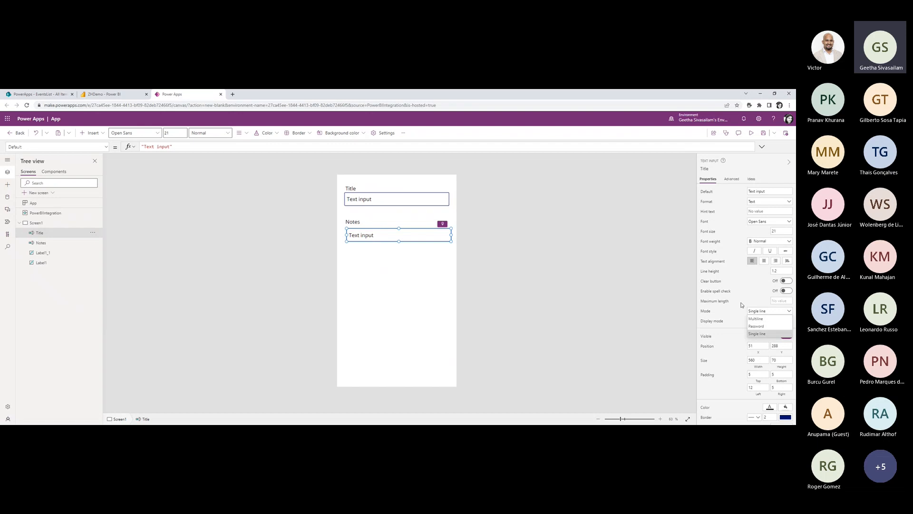
{"action": "left_click", "coordinate": [533, 287]}
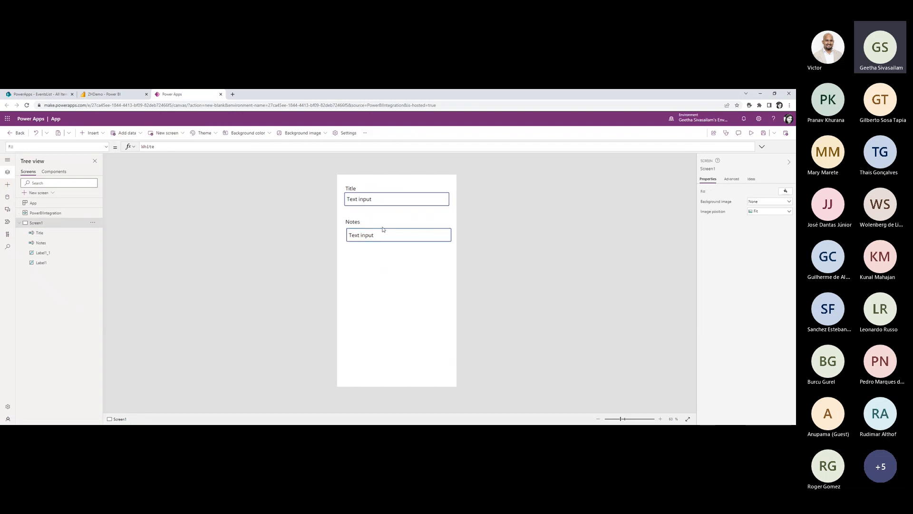
Align the lower text input with the left edge of the upper one, at X 40.
{"action": "left_click", "coordinate": [366, 235]}
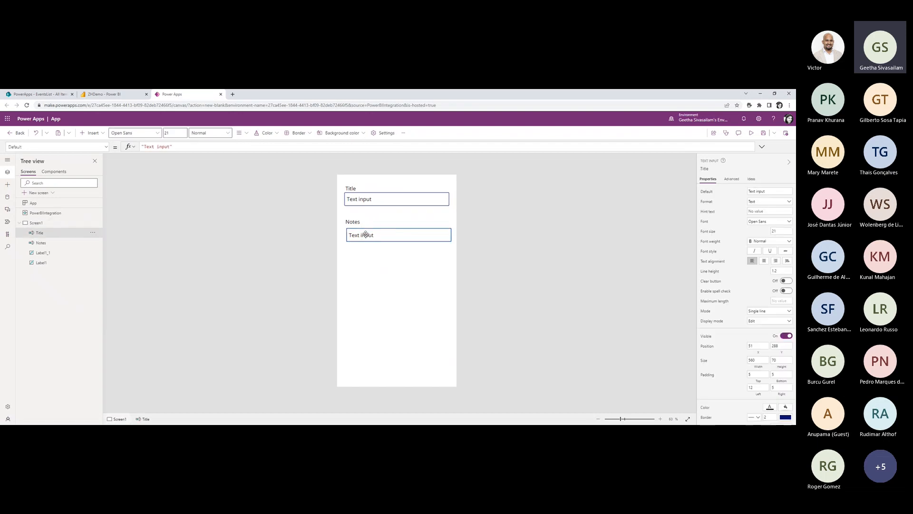
{"action": "left_click_drag", "start_coordinate": [365, 234], "coordinate": [362, 234]}
Add a button below the text inputs at about X 320, Y 643 and set its text to SUBMIT.
{"action": "left_click", "coordinate": [104, 135]}
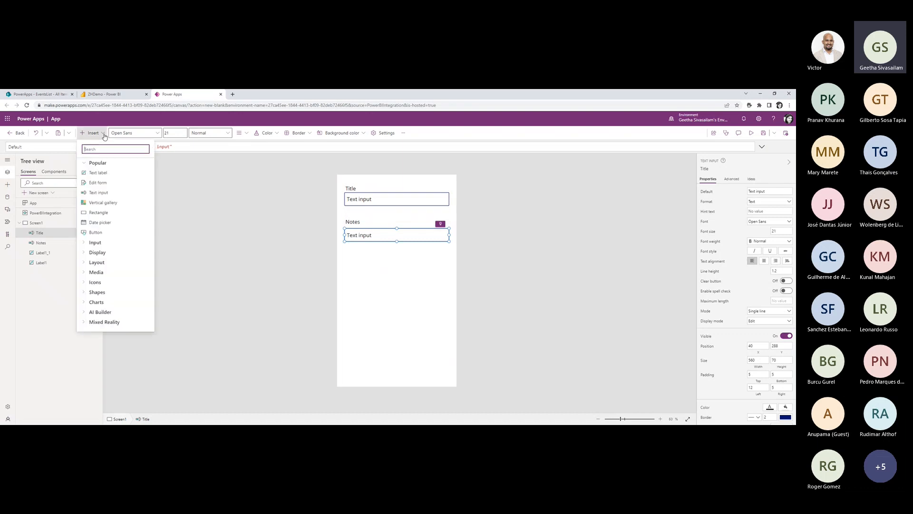
{"action": "left_click", "coordinate": [96, 233]}
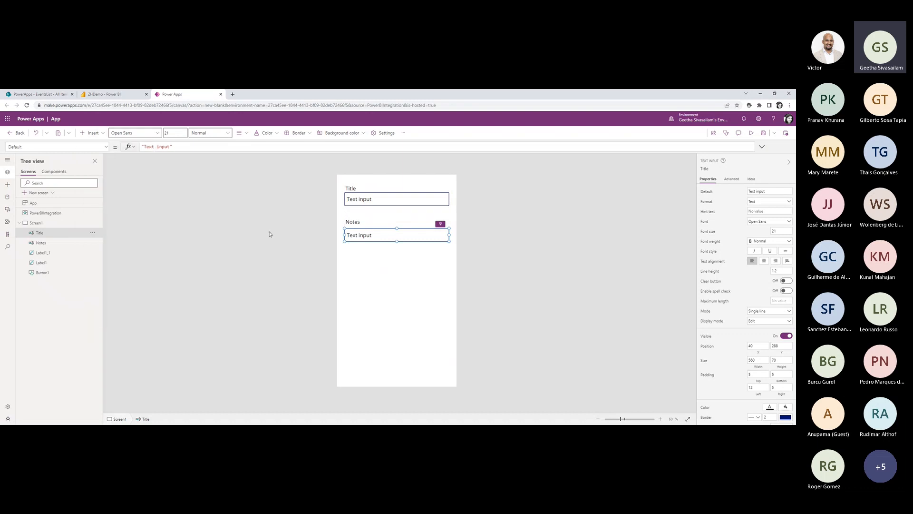
{"action": "left_click_drag", "start_coordinate": [375, 189], "coordinate": [423, 302]}
{"action": "double_click", "coordinate": [755, 191]}
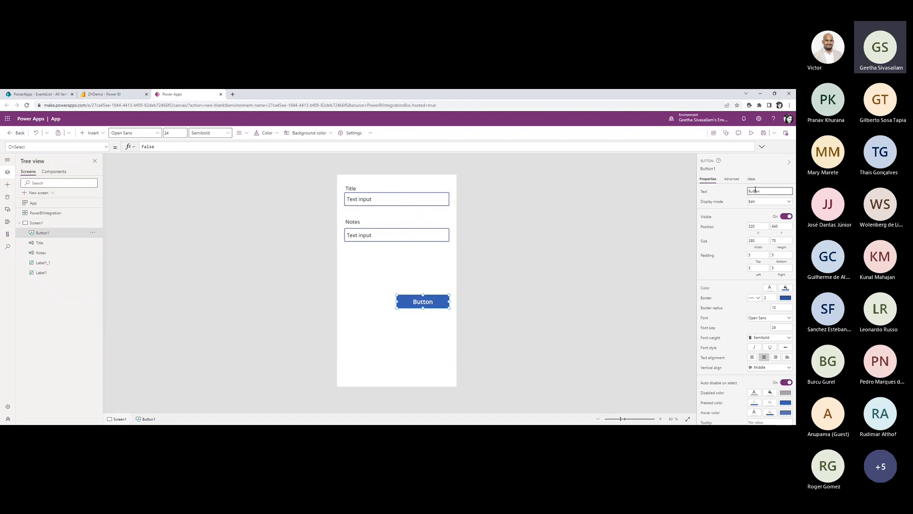
{"action": "type", "text": "Su"}
{"action": "key", "text": "Return"}
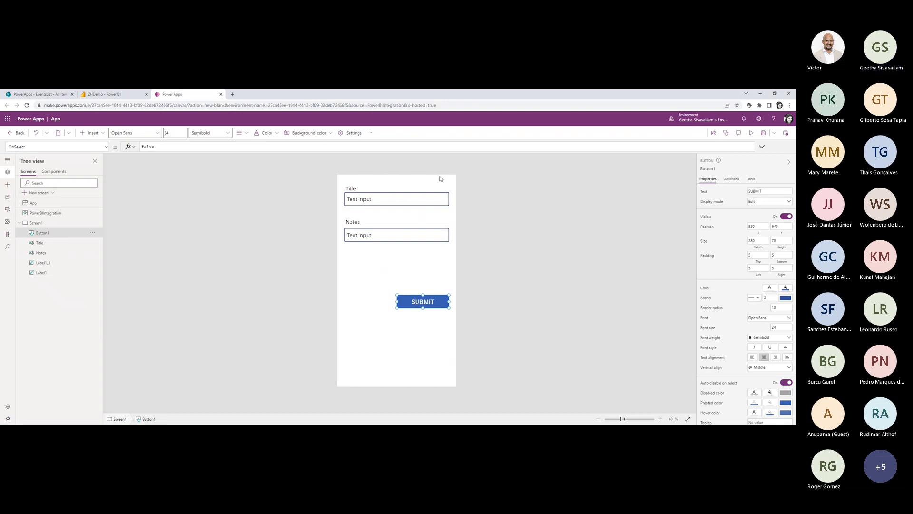
{"action": "left_click", "coordinate": [380, 204]}
{"action": "left_click", "coordinate": [369, 275]}
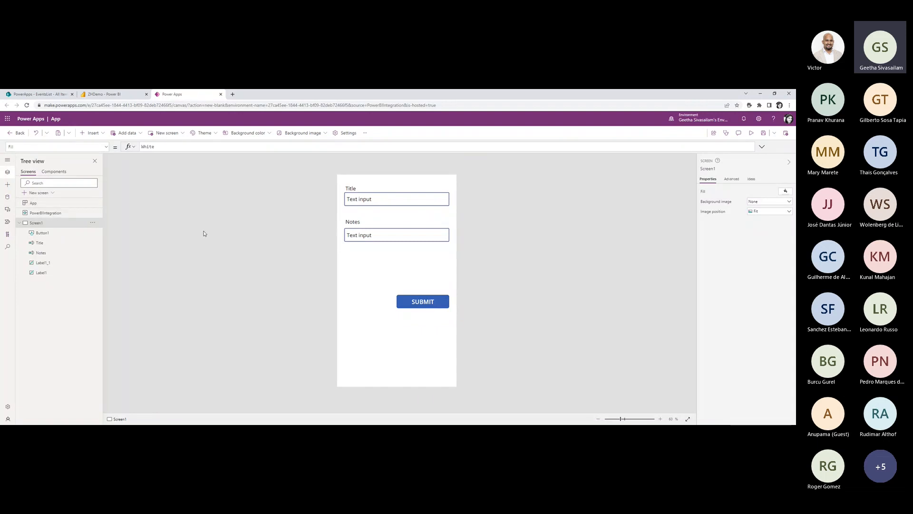
{"action": "left_click", "coordinate": [371, 204]}
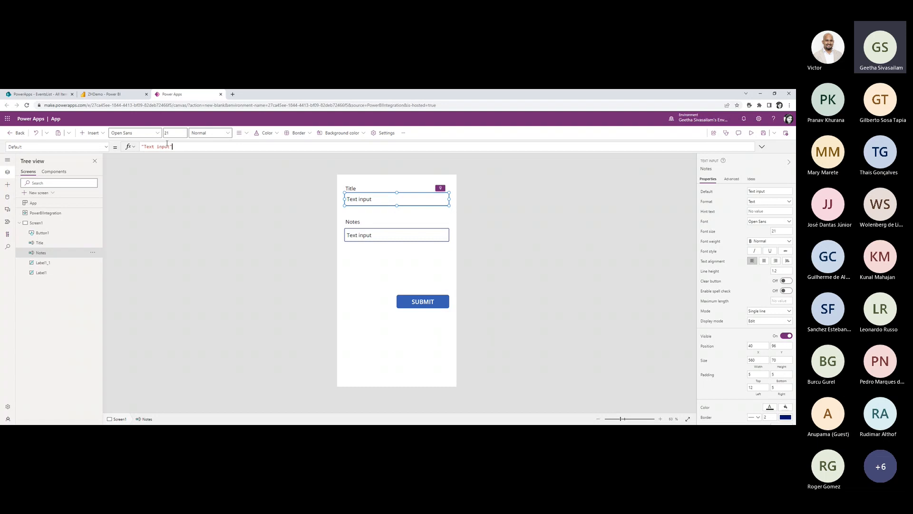
{"action": "triple_click", "coordinate": [167, 145]}
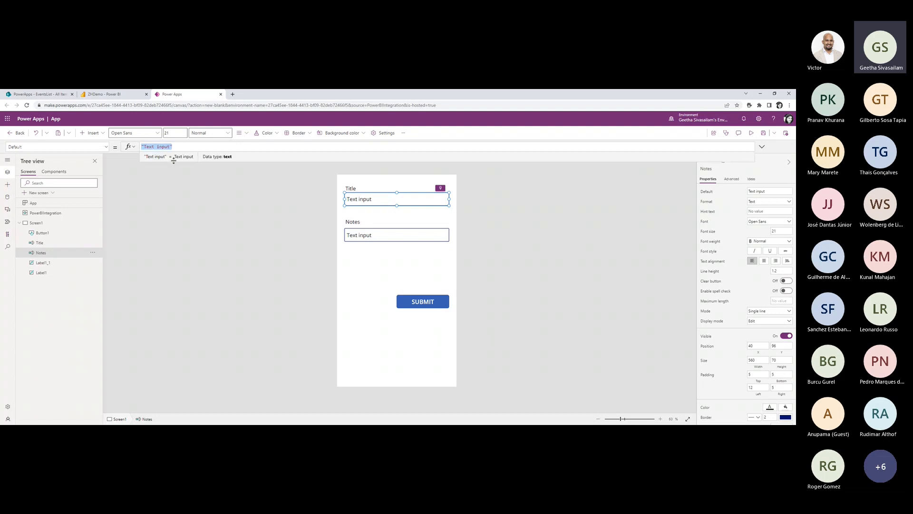
{"action": "type", "text": "Pow"}
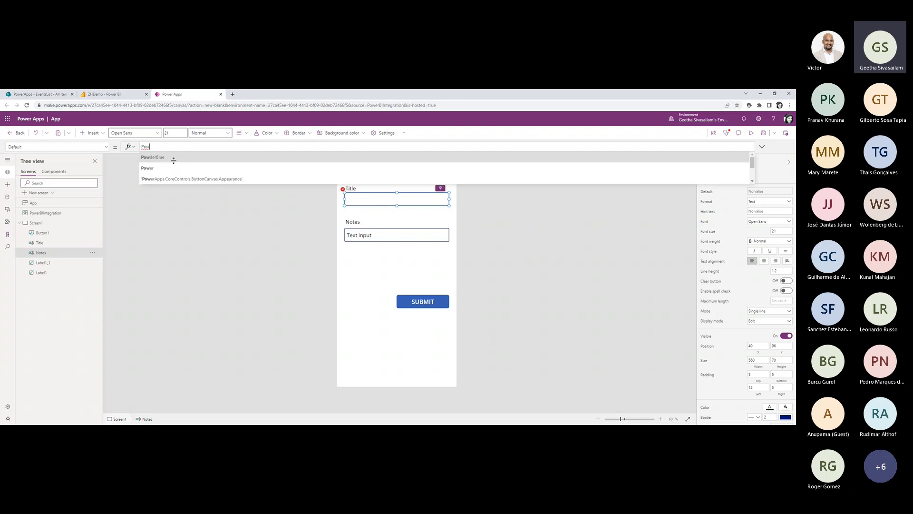
{"action": "type", "text": "er"}
{"action": "key", "text": "Escape"}
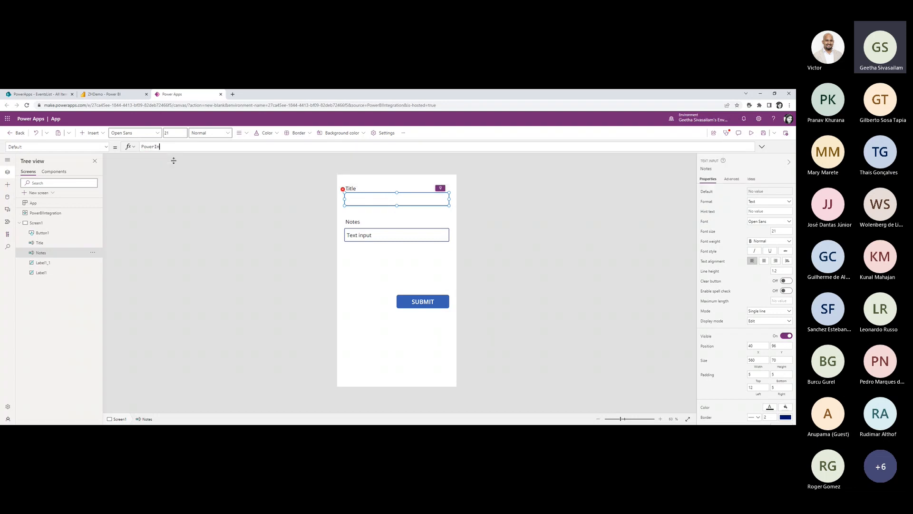
{"action": "type", "text": "BI"}
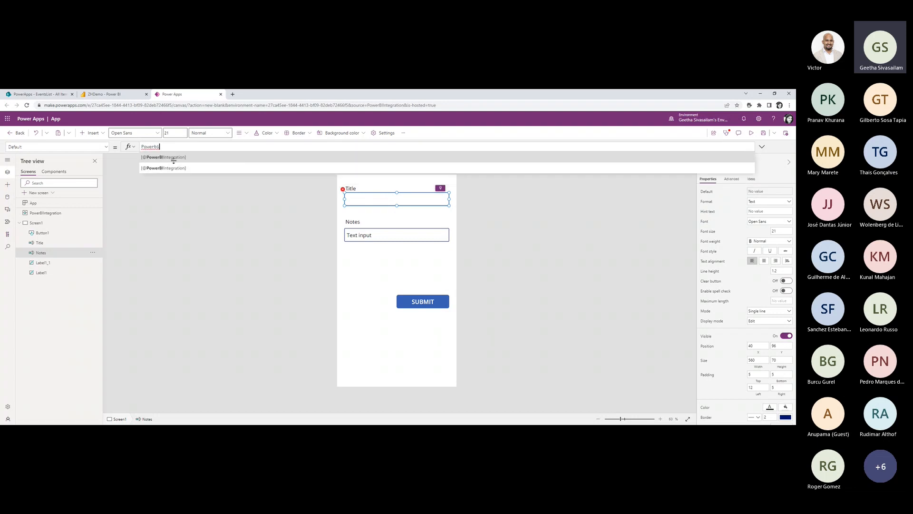
{"action": "left_click", "coordinate": [177, 159]}
{"action": "type", "text": ".D"}
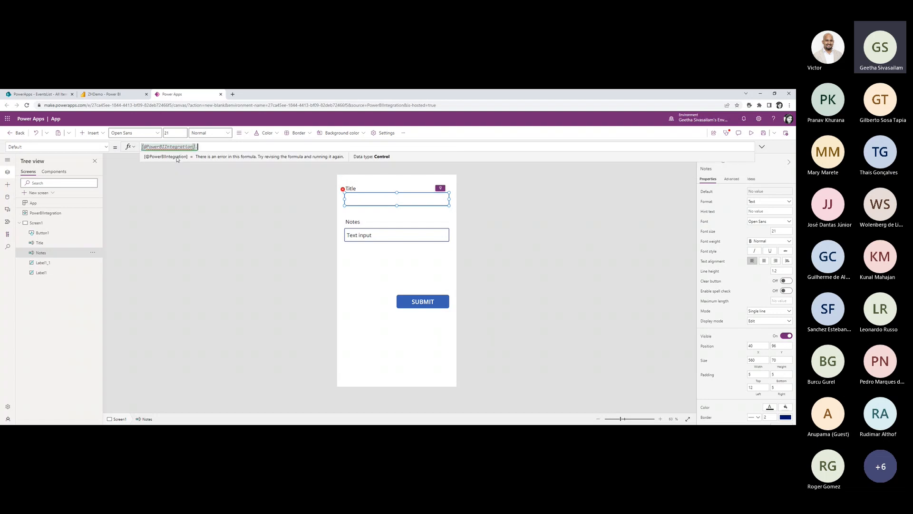
{"action": "left_click", "coordinate": [176, 159]}
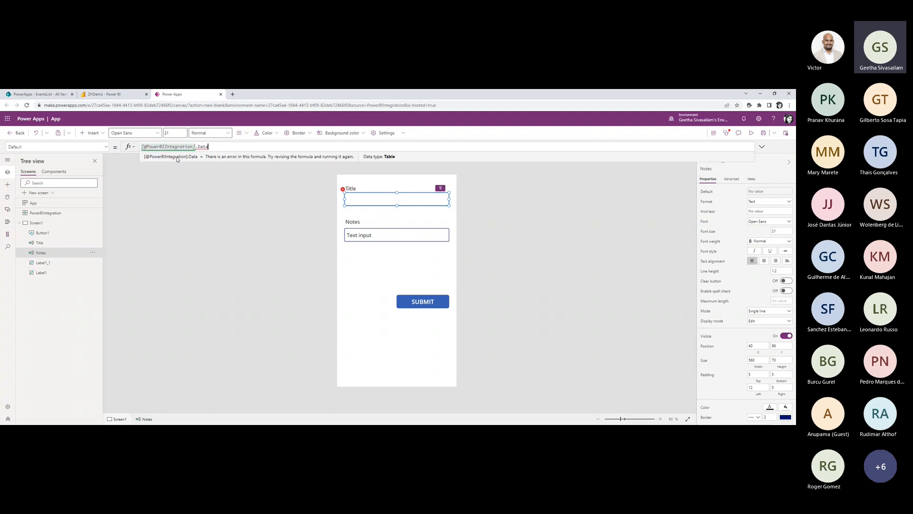
{"action": "left_click_drag", "start_coordinate": [208, 147], "coordinate": [157, 146]}
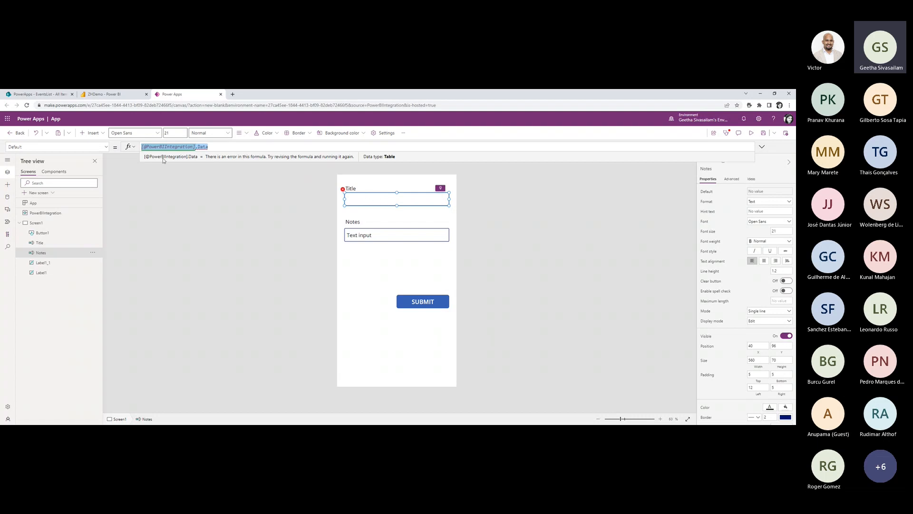
{"action": "left_click", "coordinate": [141, 146]}
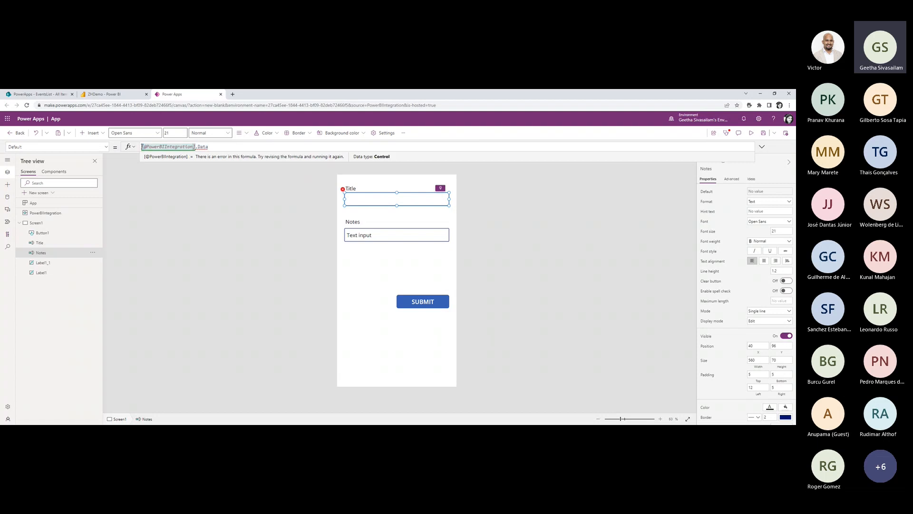
{"action": "type", "text": "First("}
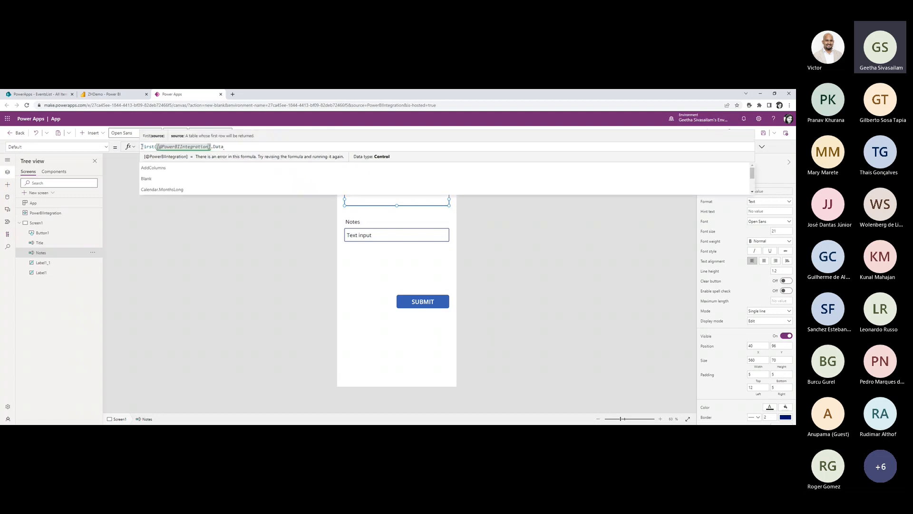
{"action": "left_click", "coordinate": [242, 146]}
{"action": "type", "text": ")"}
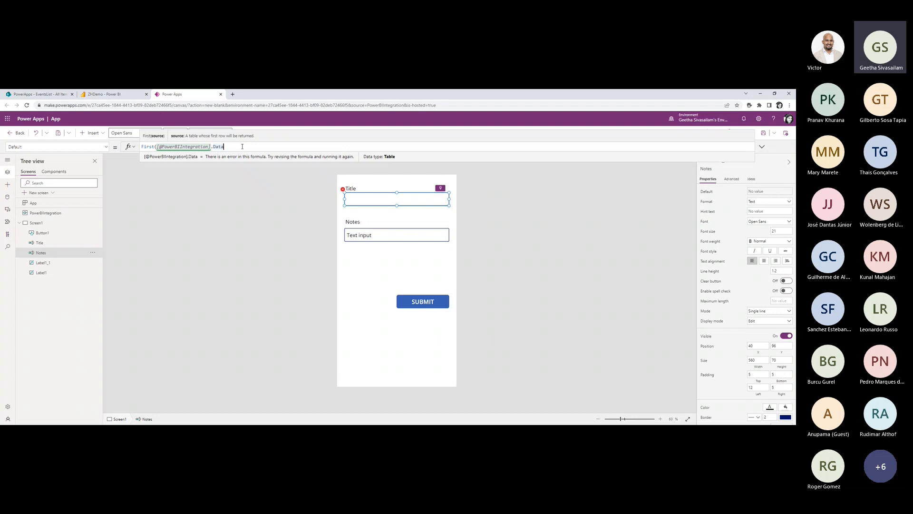
{"action": "type", "text": "."}
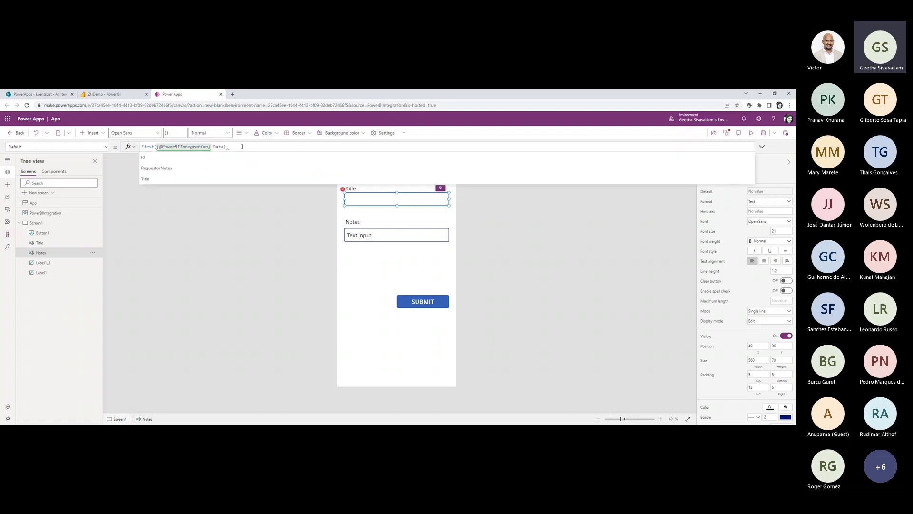
{"action": "left_click", "coordinate": [227, 180]}
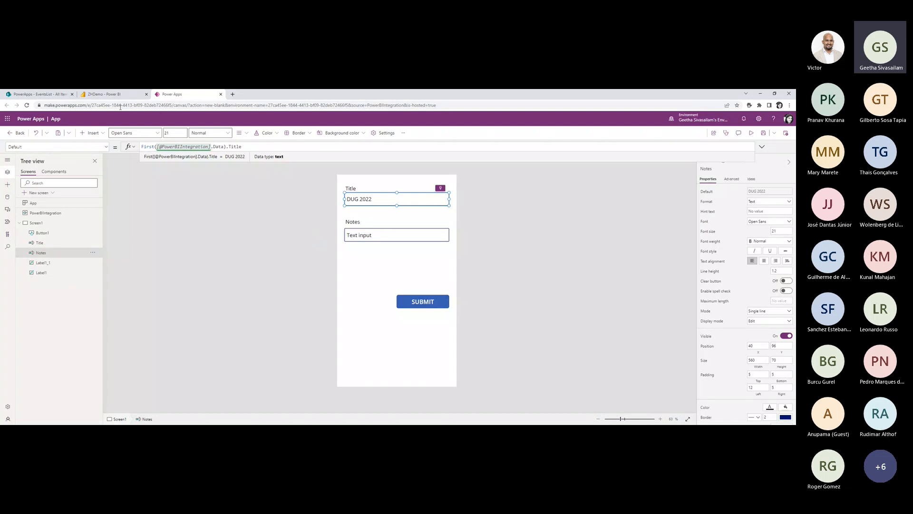
{"action": "left_click", "coordinate": [109, 94]}
{"action": "left_click", "coordinate": [183, 93]}
{"action": "left_click_drag", "start_coordinate": [226, 147], "coordinate": [142, 146]}
{"action": "key", "text": "ctrl+c"}
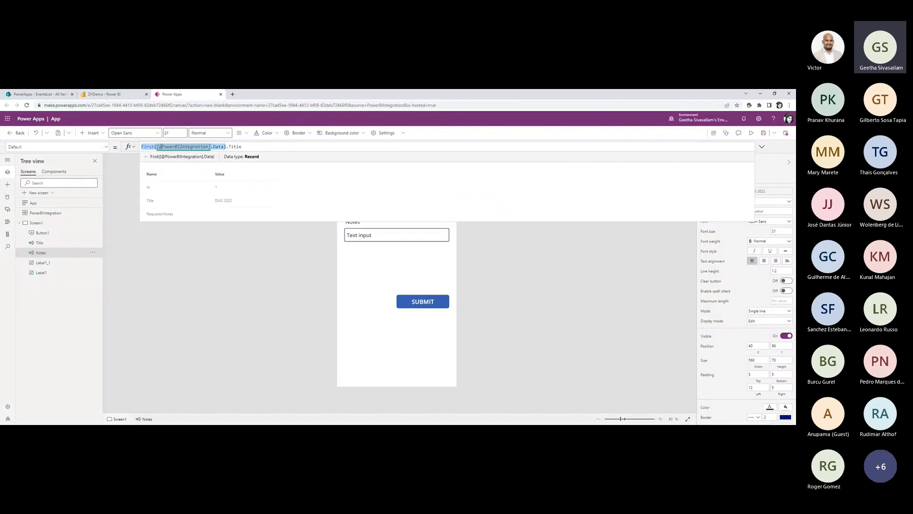
{"action": "left_click", "coordinate": [412, 240]}
{"action": "left_click_drag", "start_coordinate": [174, 148], "coordinate": [140, 146]}
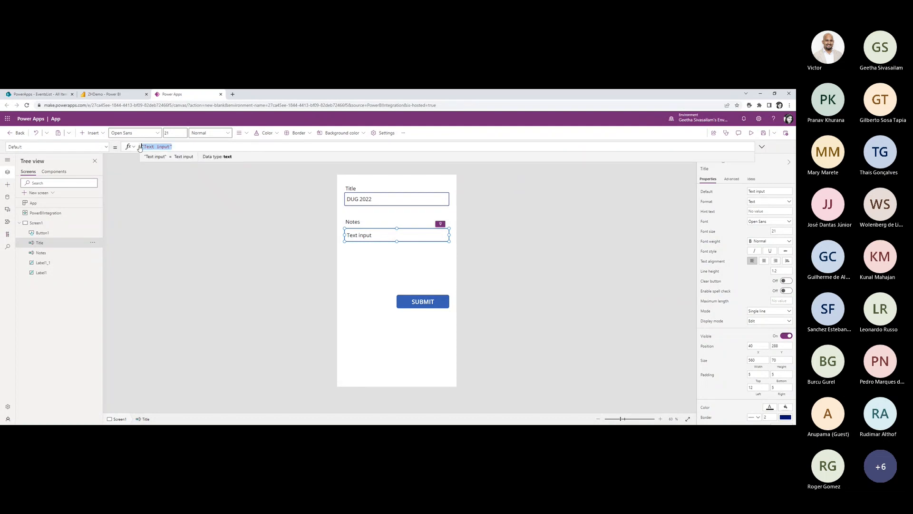
{"action": "key", "text": "ctrl+v"}
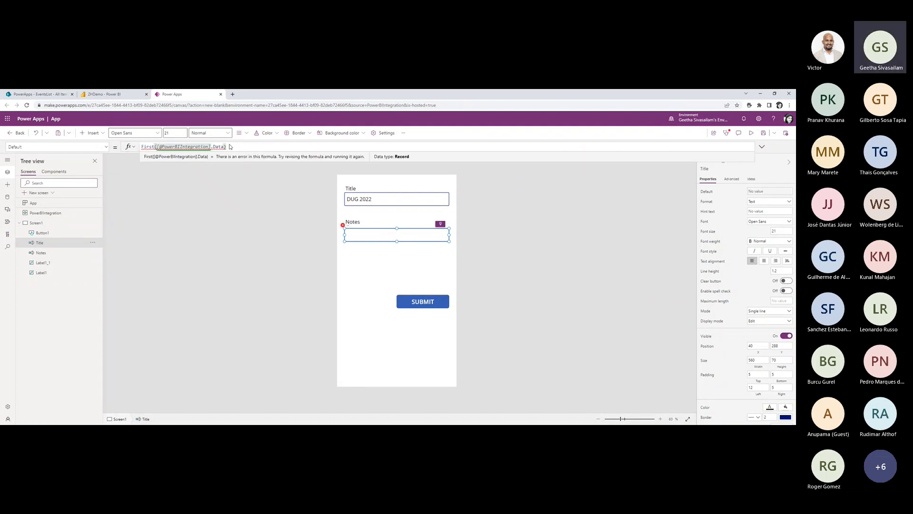
{"action": "type", "text": ".r"}
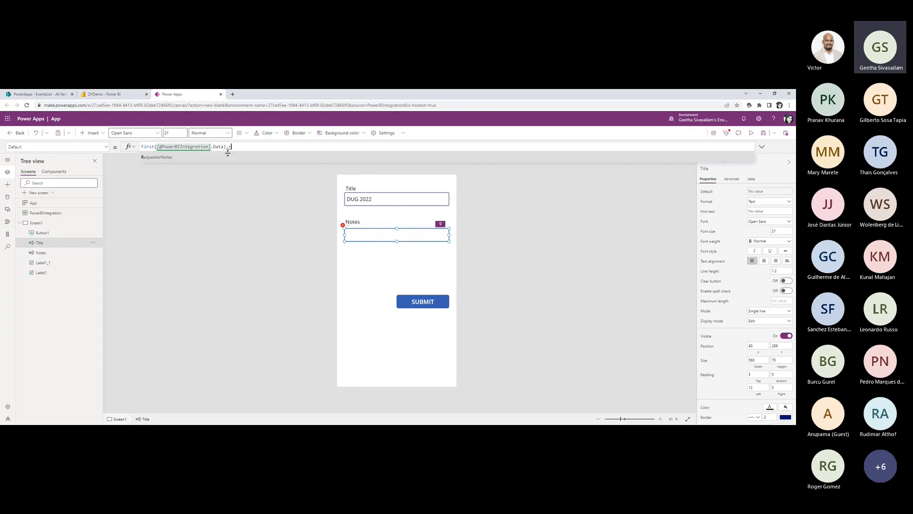
{"action": "left_click", "coordinate": [228, 155]}
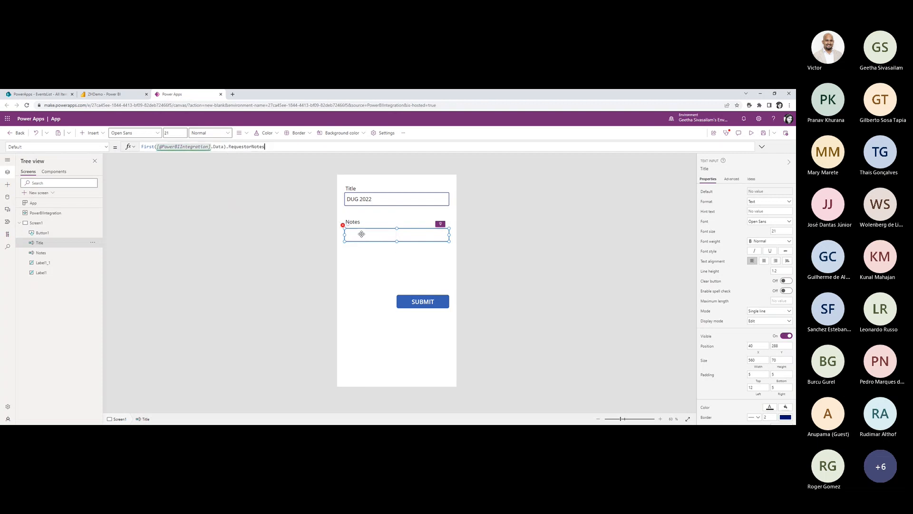
Open the error details for the input under the Notes label and re-enter .RequestorNotes in its default formula.
{"action": "left_click", "coordinate": [343, 225]}
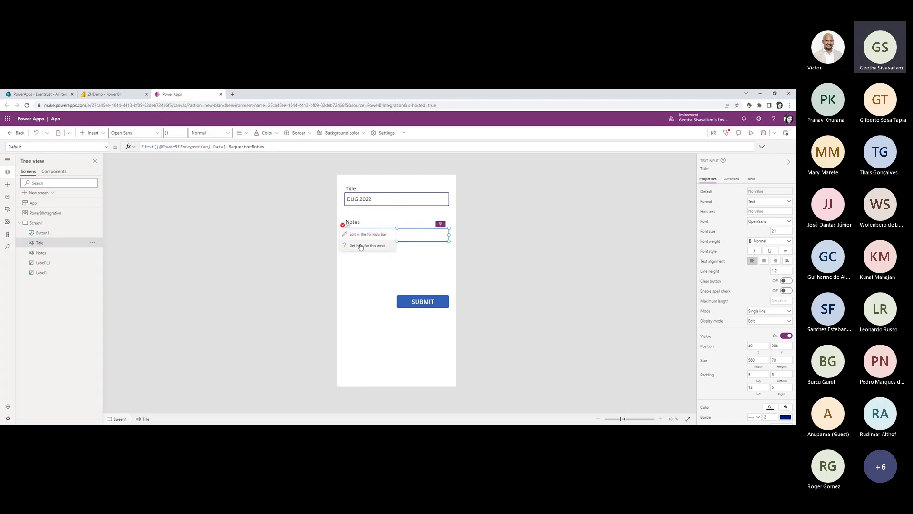
{"action": "left_click", "coordinate": [361, 246]}
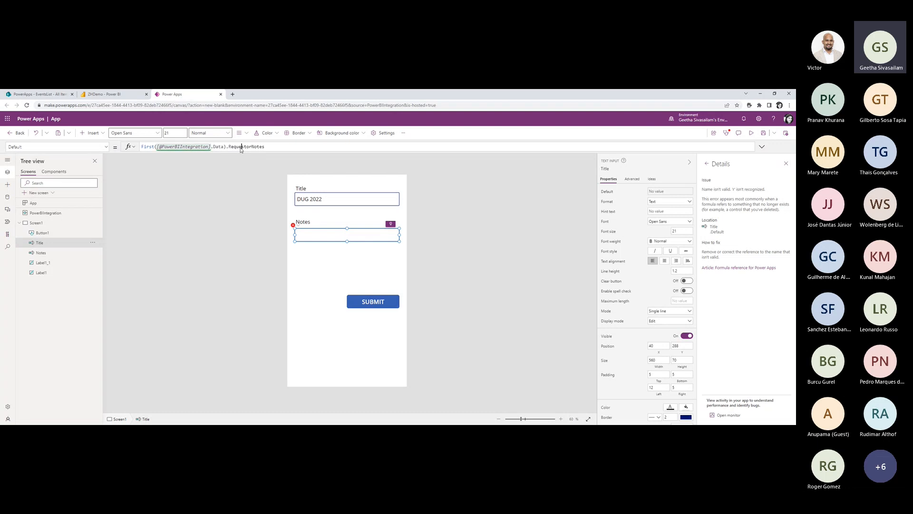
{"action": "double_click", "coordinate": [241, 147]}
{"action": "key", "text": "BackSpace"}
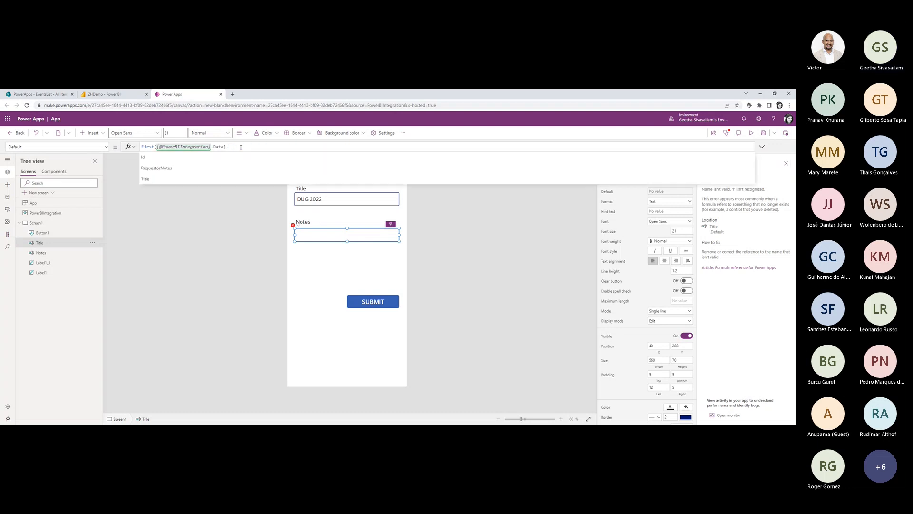
{"action": "key", "text": "BackSpace"}
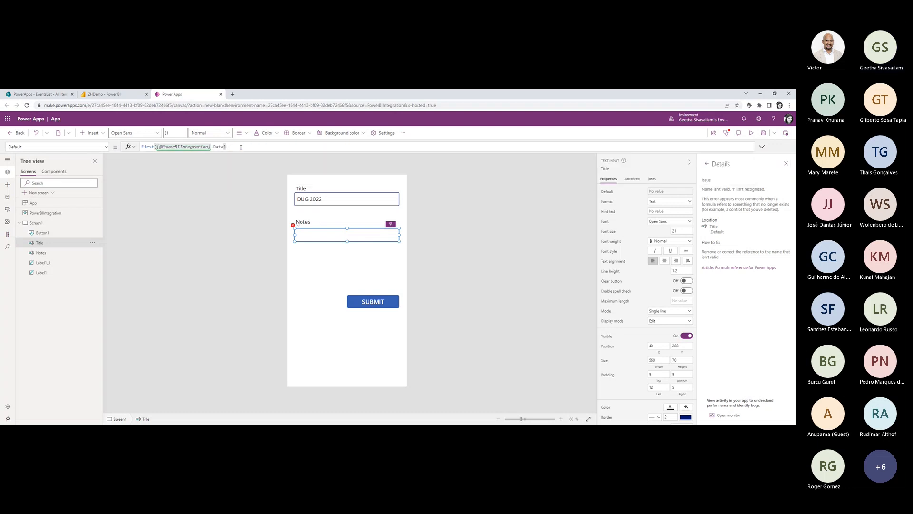
{"action": "type", "text": "."}
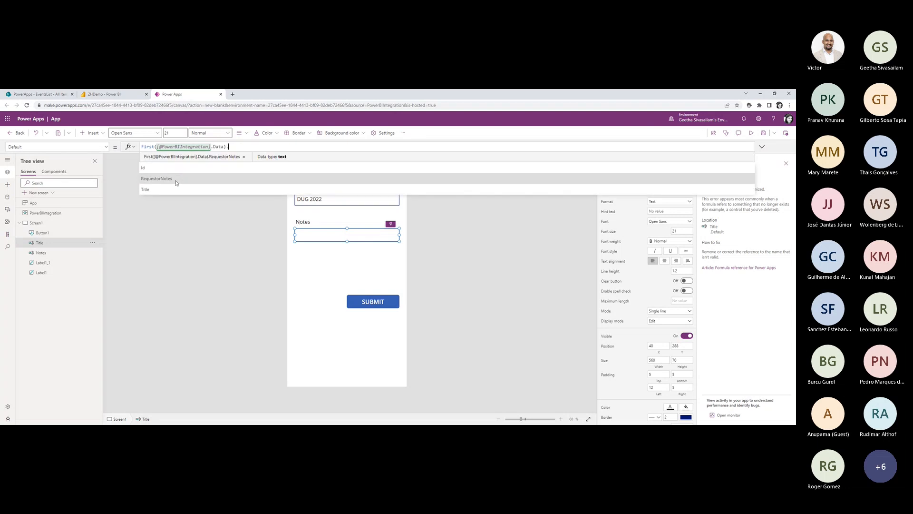
{"action": "left_click", "coordinate": [173, 168]}
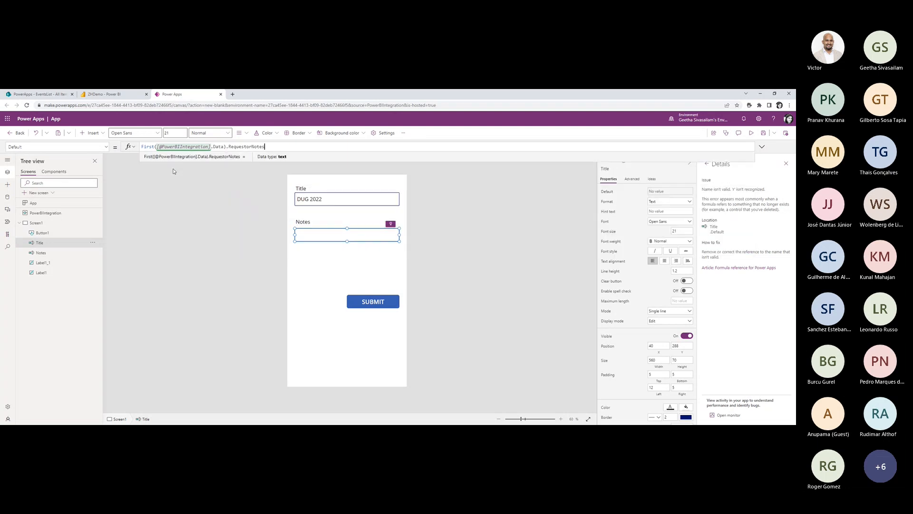
{"action": "left_click", "coordinate": [429, 253]}
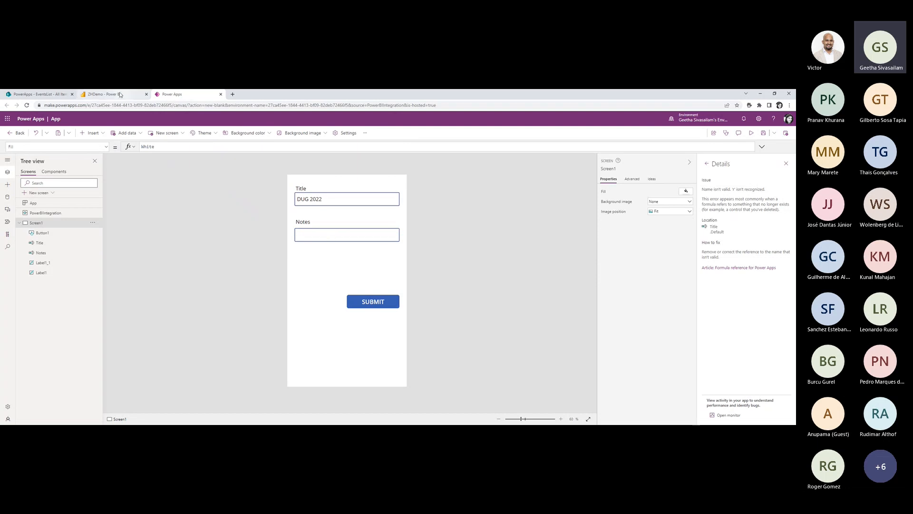
Switch to the Power BI report to check the events table's notes column, and return to Power Apps.
{"action": "left_click", "coordinate": [110, 93]}
{"action": "left_click", "coordinate": [194, 158]}
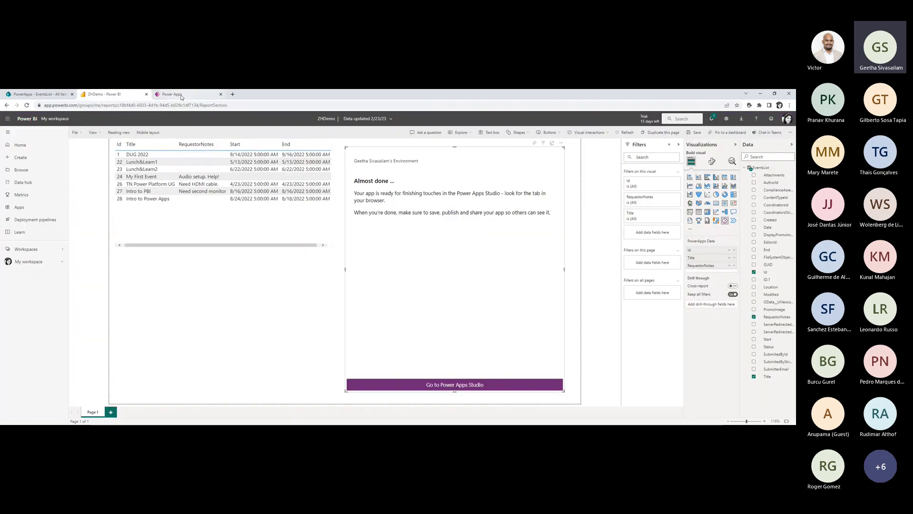
{"action": "left_click", "coordinate": [172, 93]}
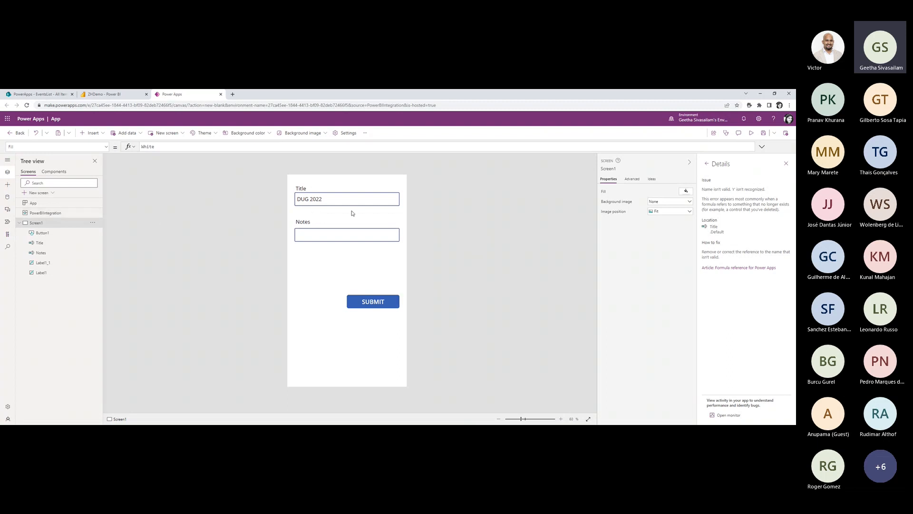
Save the app under the name ZHAppDemo.
{"action": "left_click", "coordinate": [763, 134]}
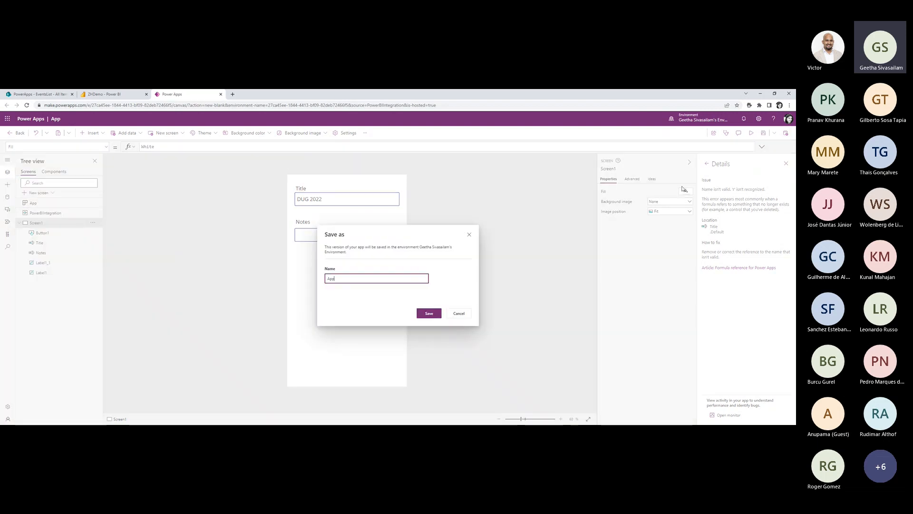
{"action": "left_click_drag", "start_coordinate": [373, 278], "coordinate": [325, 278]}
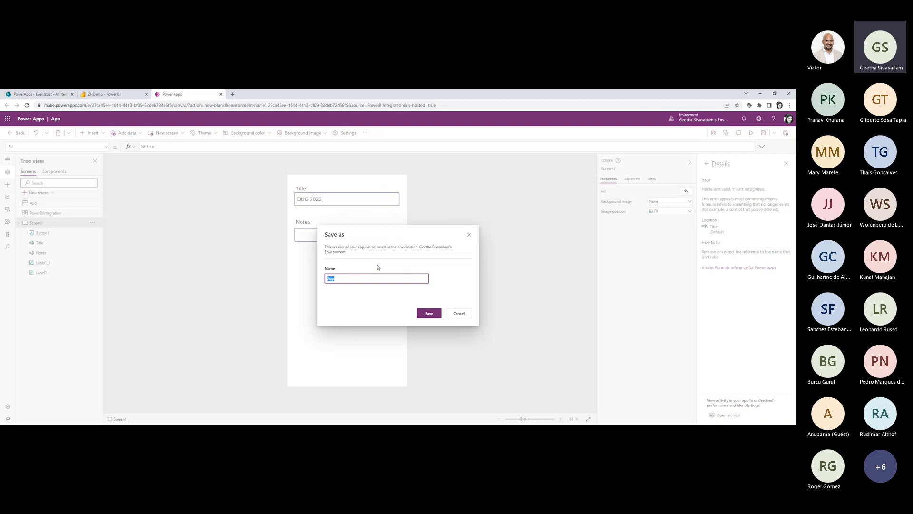
{"action": "type", "text": "ZHAppDemo"}
{"action": "left_click", "coordinate": [429, 313]}
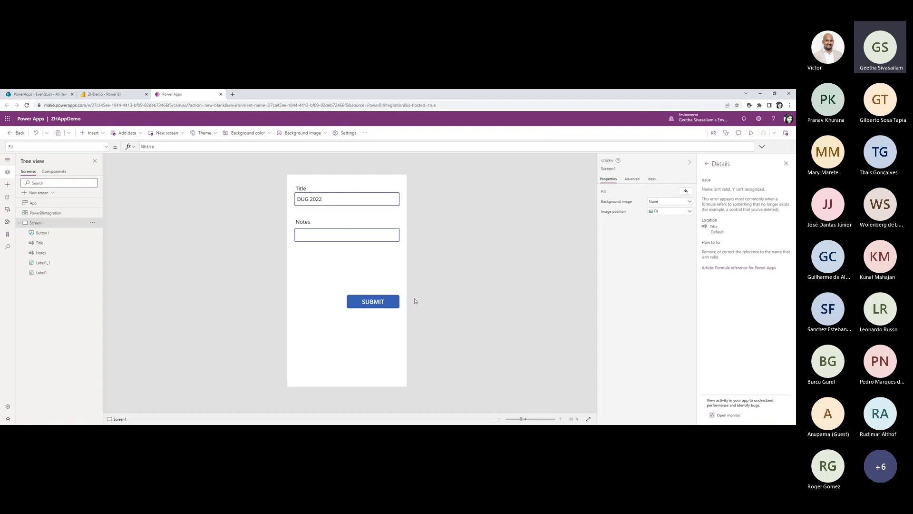
Replace the SUBMIT button's OnSelect formula with a Patch call that targets the EventsList data source.
{"action": "left_click", "coordinate": [398, 304]}
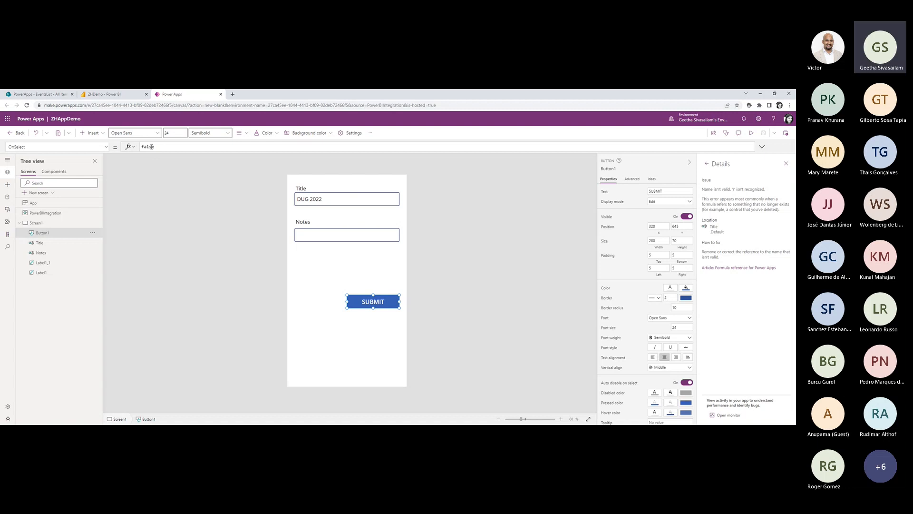
{"action": "double_click", "coordinate": [151, 146]}
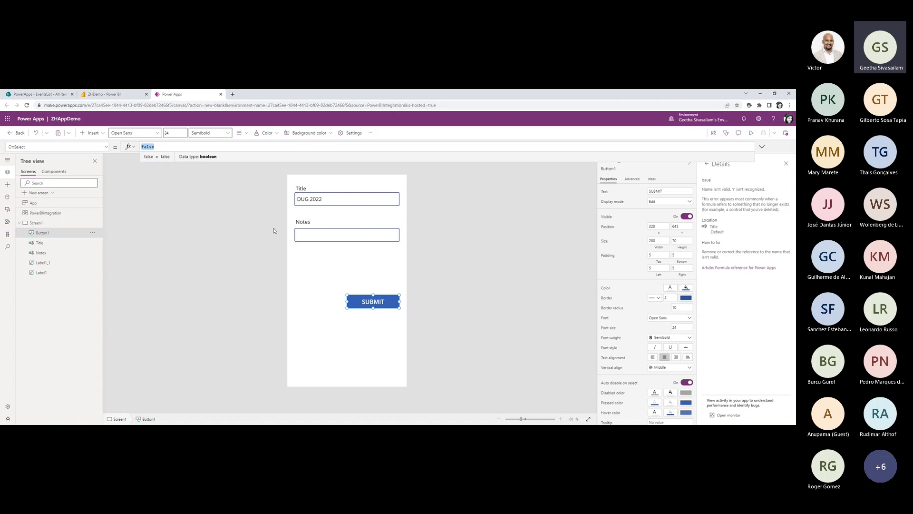
{"action": "type", "text": "Patc"}
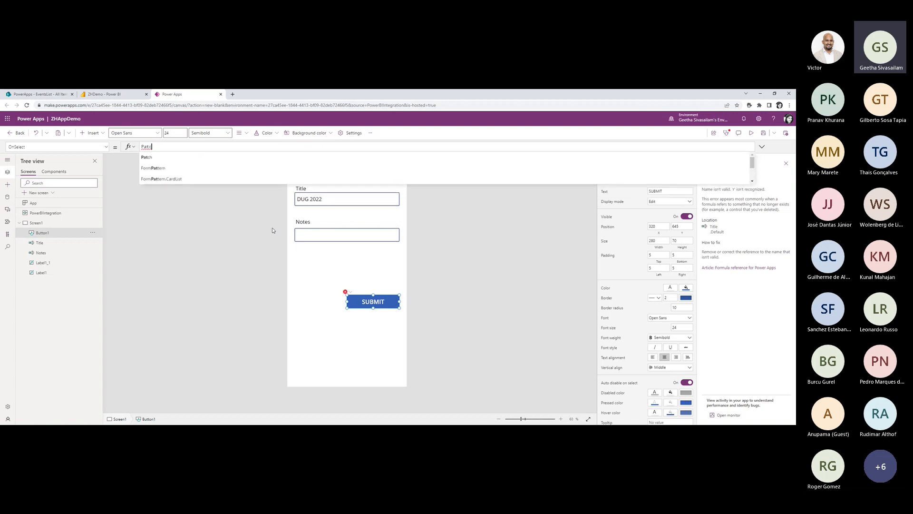
{"action": "type", "text": "h("}
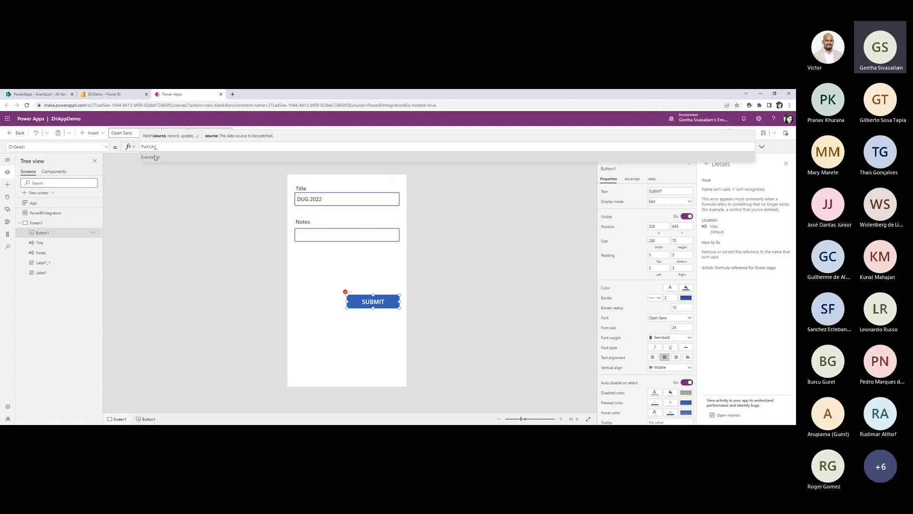
{"action": "left_click", "coordinate": [155, 157]}
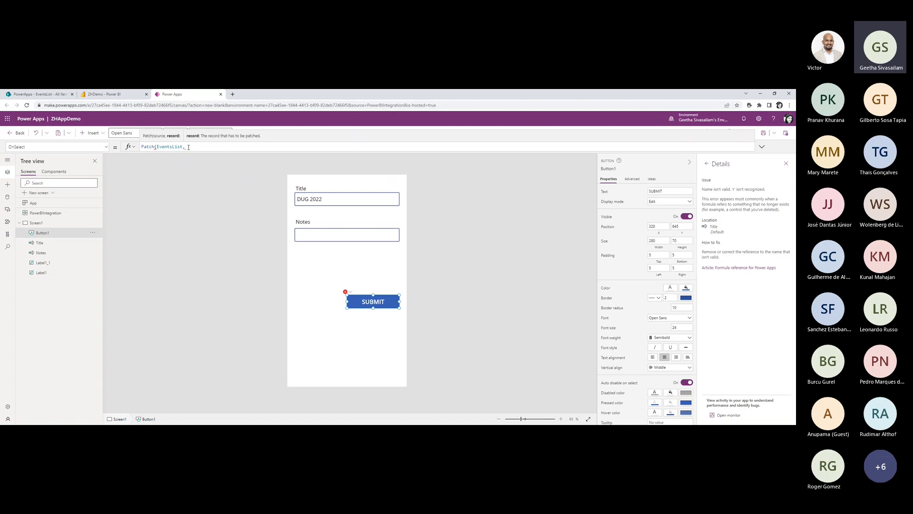
{"action": "type", "text": "{"}
{"action": "type", "text": "ID"}
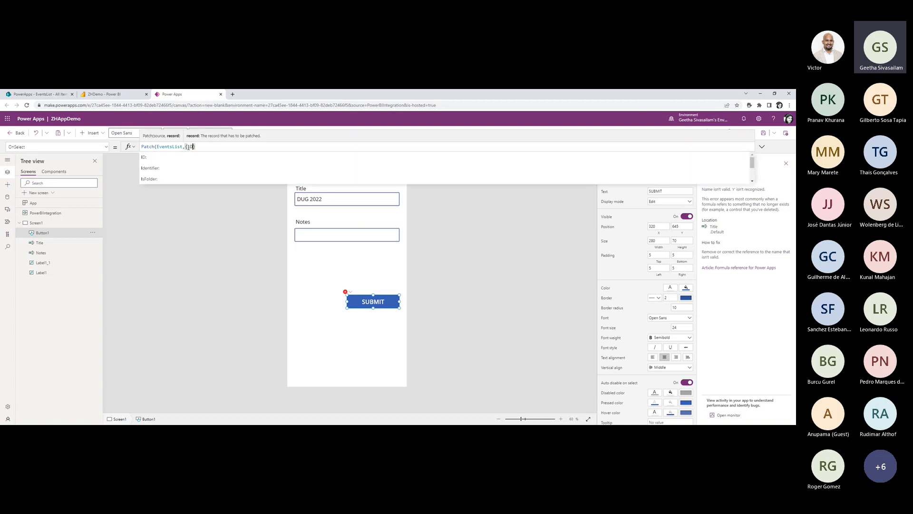
{"action": "type", "text": ":"}
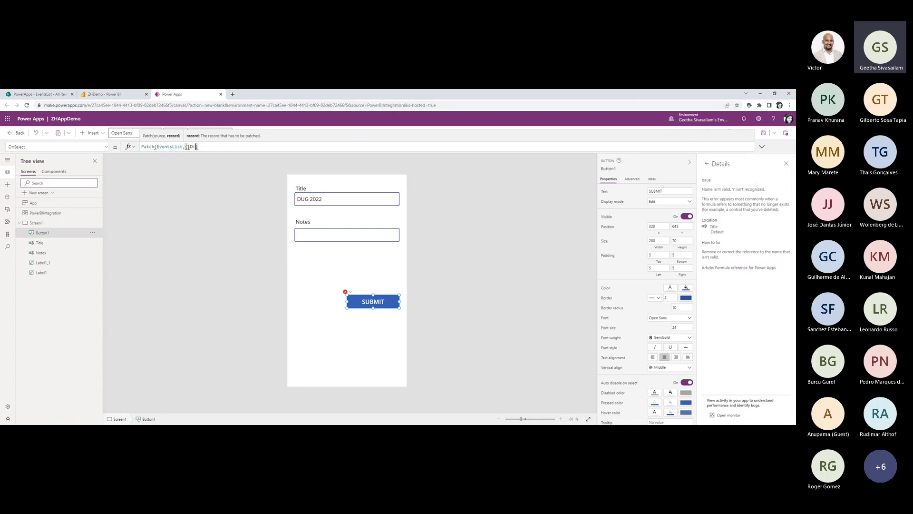
{"action": "type", "text": "First([@PowerBIIntegration].Data)"}
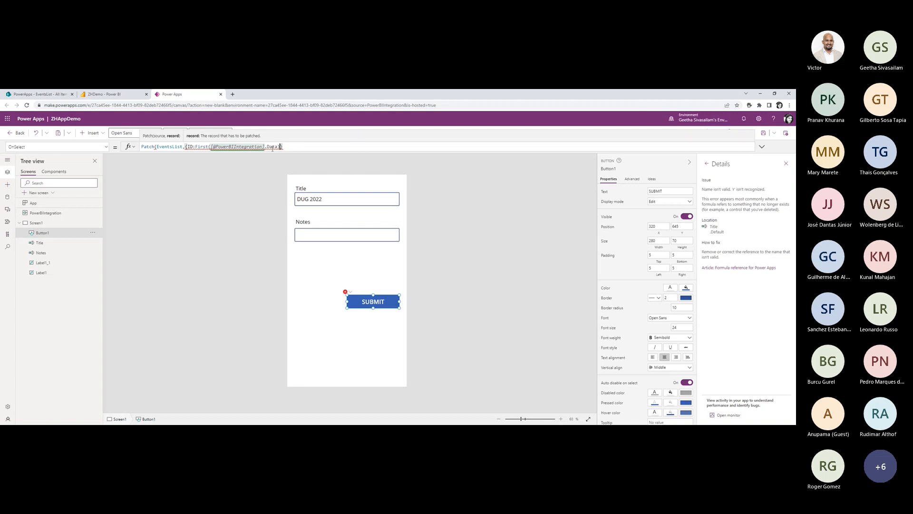
{"action": "key", "text": "Left"}
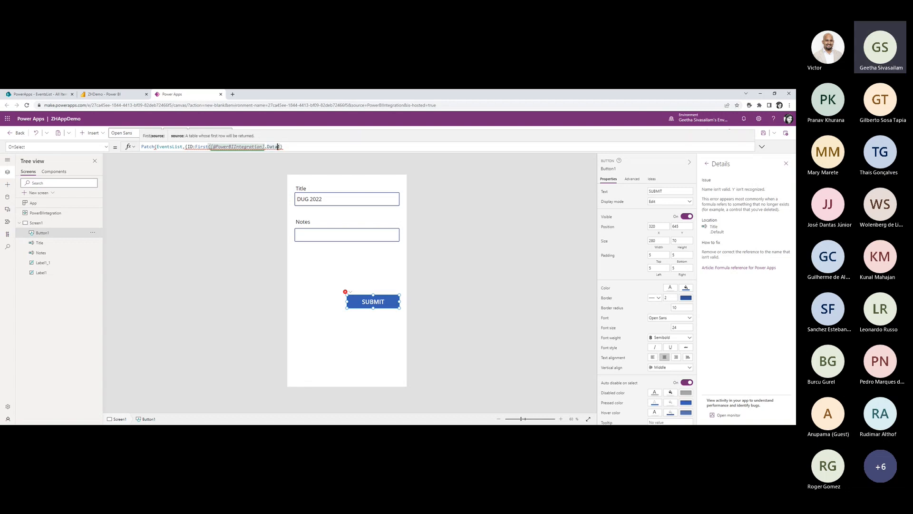
{"action": "key", "text": "Right"}
{"action": "type", "text": "."}
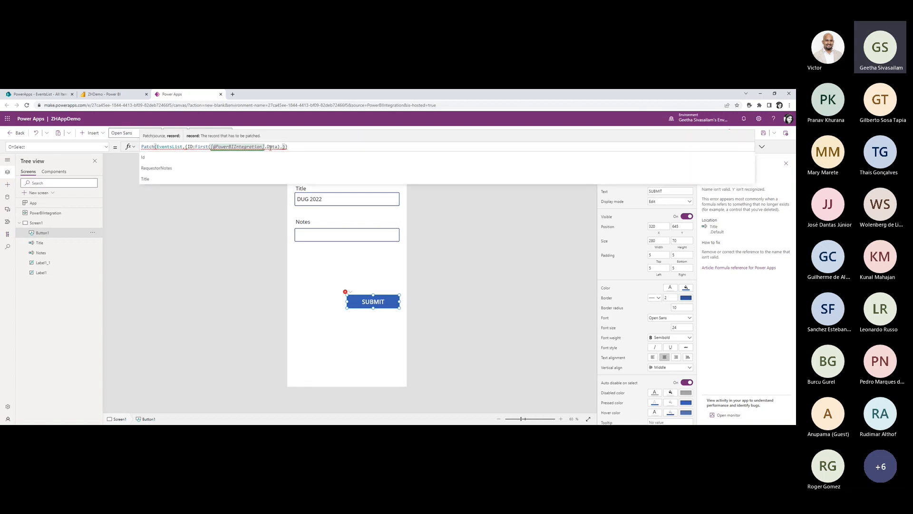
{"action": "type", "text": "Id"}
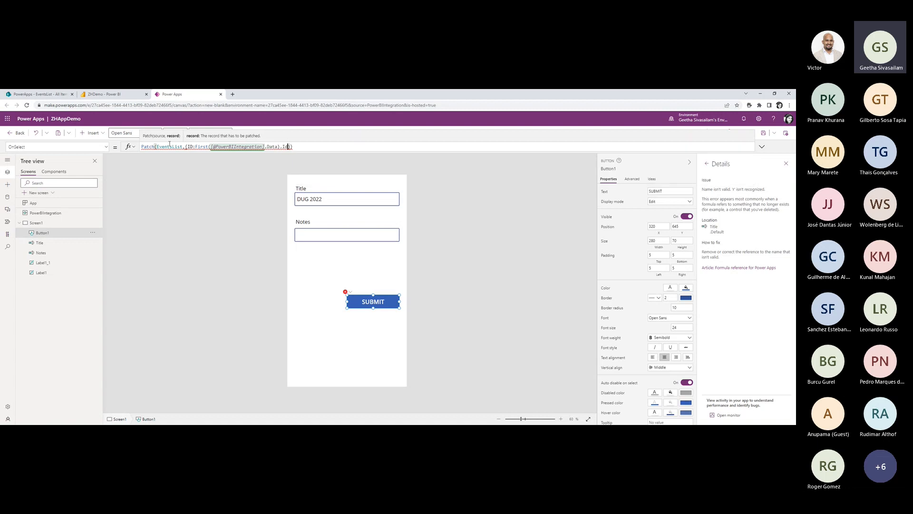
{"action": "type", "text": "}"}
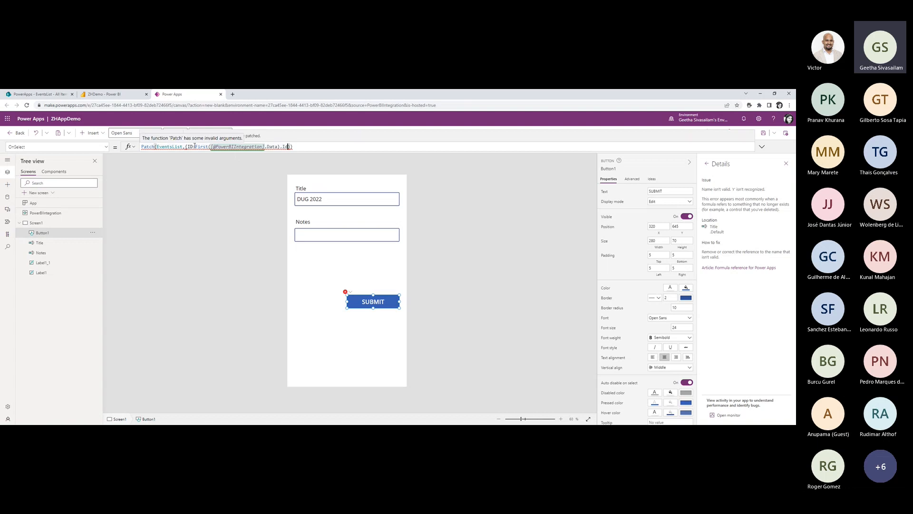
{"action": "type", "text": "}"}
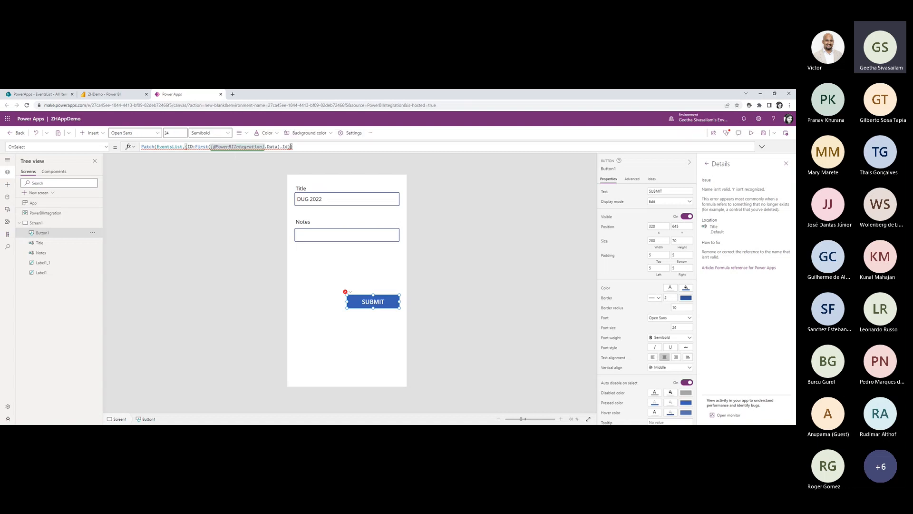
Add an update record to the Patch formula that sets Title to Title.Text.
{"action": "type", "text": ")"}
{"action": "key", "text": "BackSpace"}
{"action": "type", "text": ",{}Title:"}
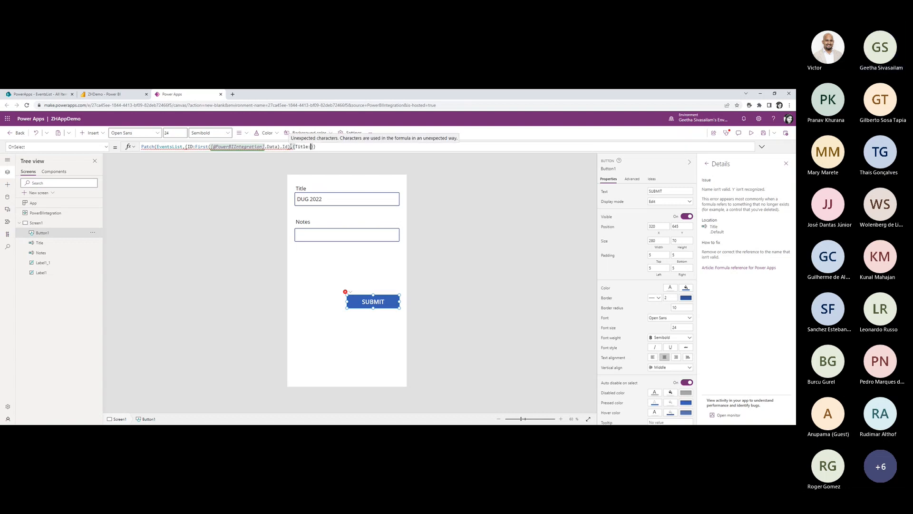
{"action": "type", "text": "Title"}
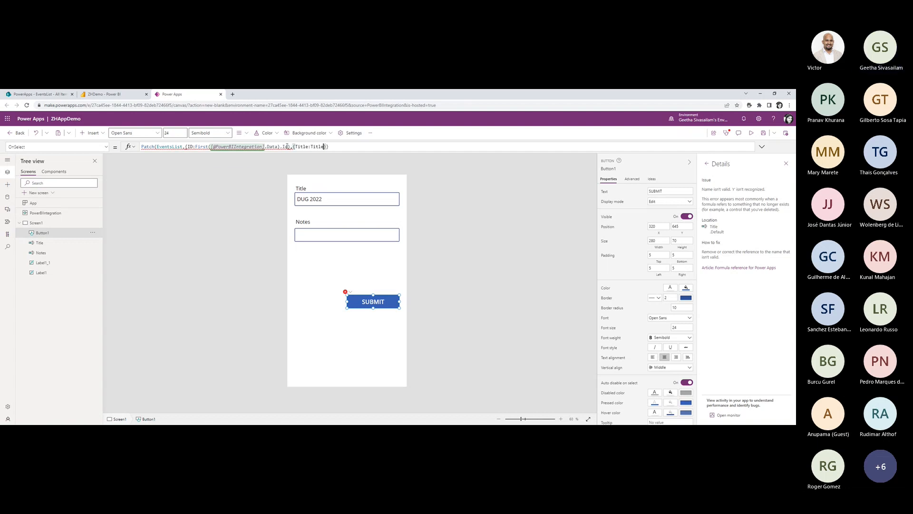
{"action": "left_click", "coordinate": [288, 147]}
{"action": "type", "text": ","}
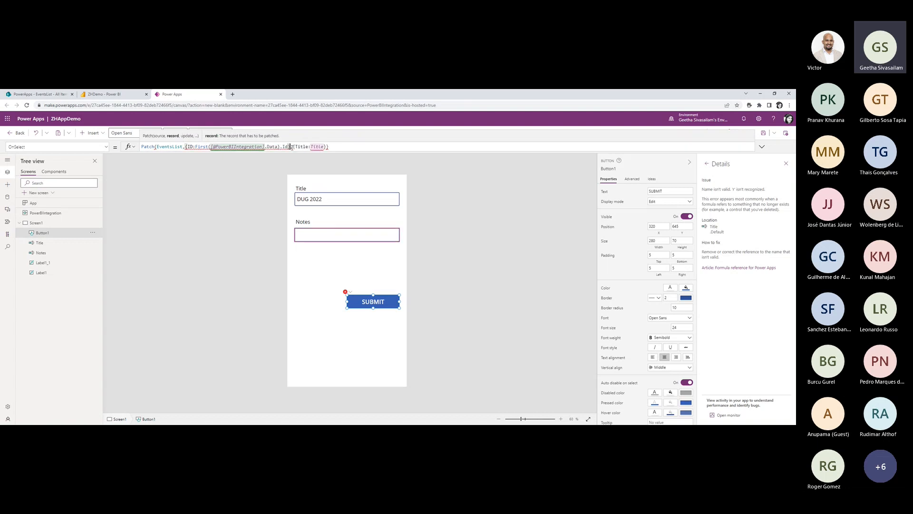
{"action": "left_click", "coordinate": [324, 146]}
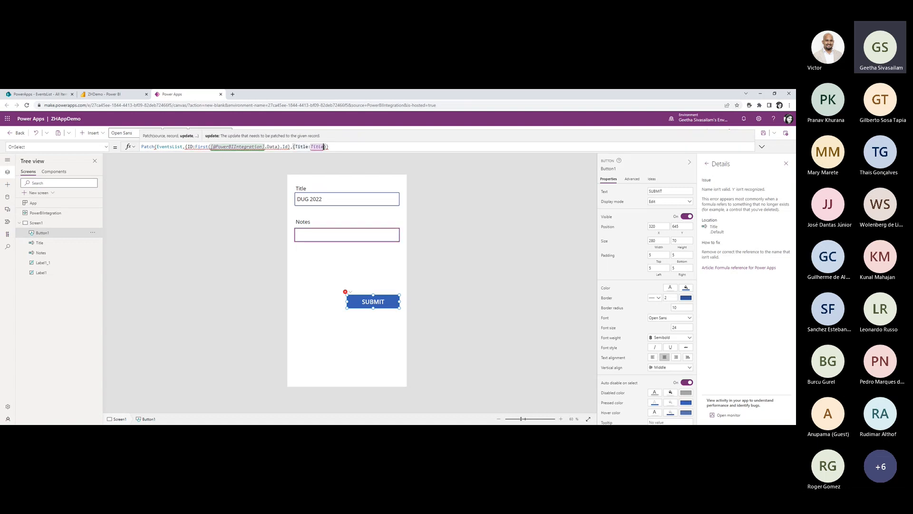
{"action": "type", "text": "."}
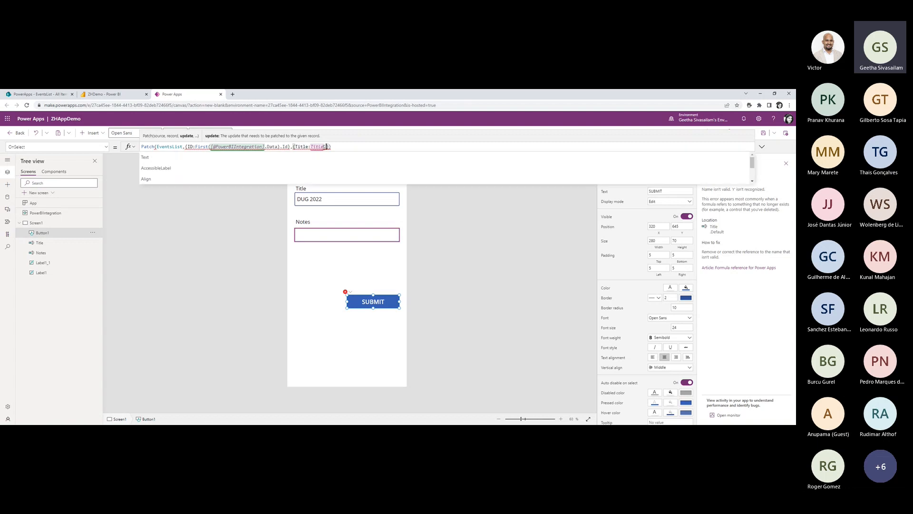
{"action": "left_click", "coordinate": [301, 159]}
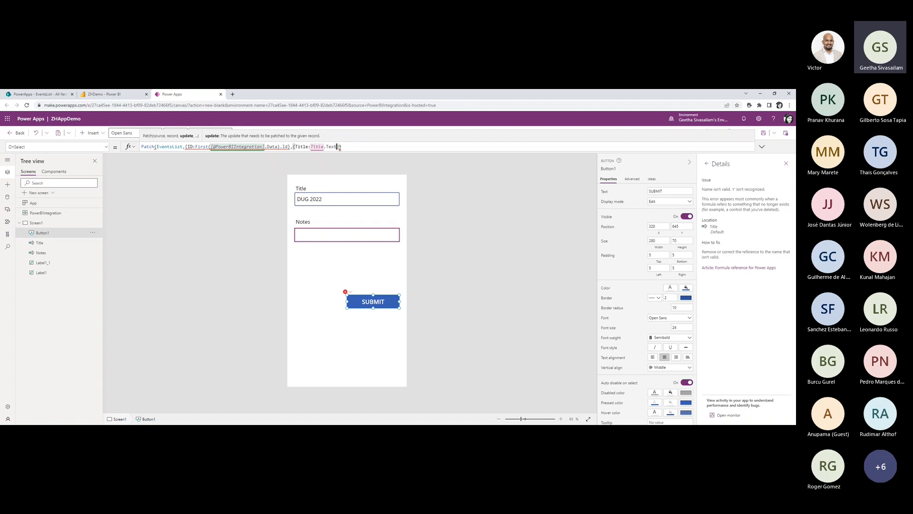
Check the input under the Title label, add RequestorNotes:Notes.Text to the SUBMIT button's update record, and close the Patch formula.
{"action": "left_click", "coordinate": [325, 199]}
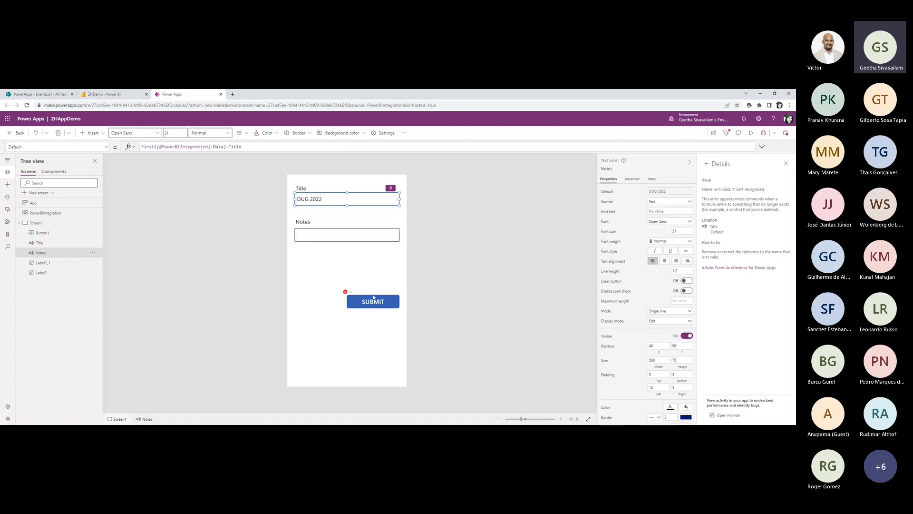
{"action": "left_click", "coordinate": [374, 300]}
{"action": "left_click", "coordinate": [336, 146]}
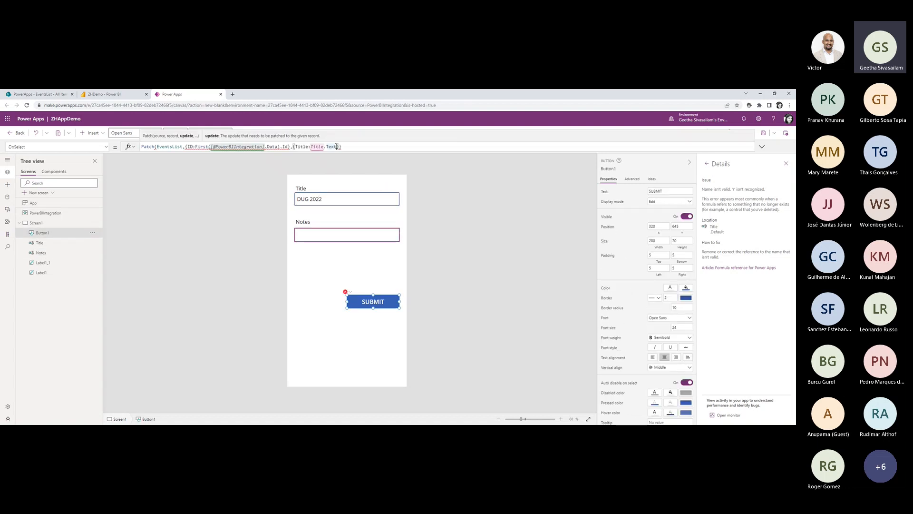
{"action": "type", "text": ", NequestorNotes:Notes"}
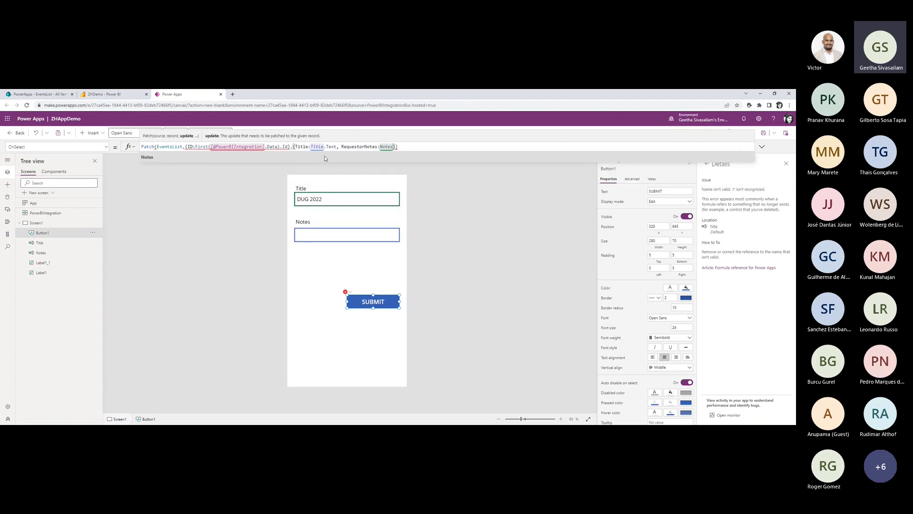
{"action": "type", "text": ".Text"}
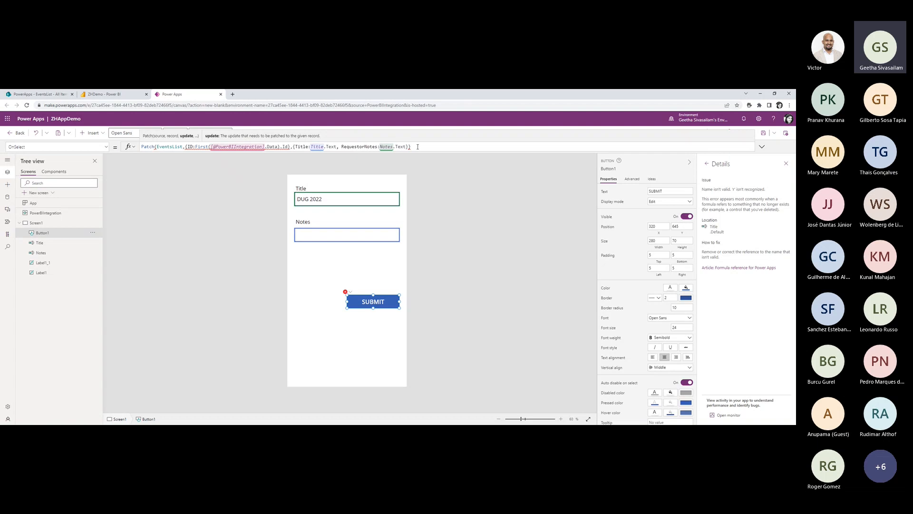
{"action": "key", "text": "BackSpace"}
{"action": "type", "text": ")"}
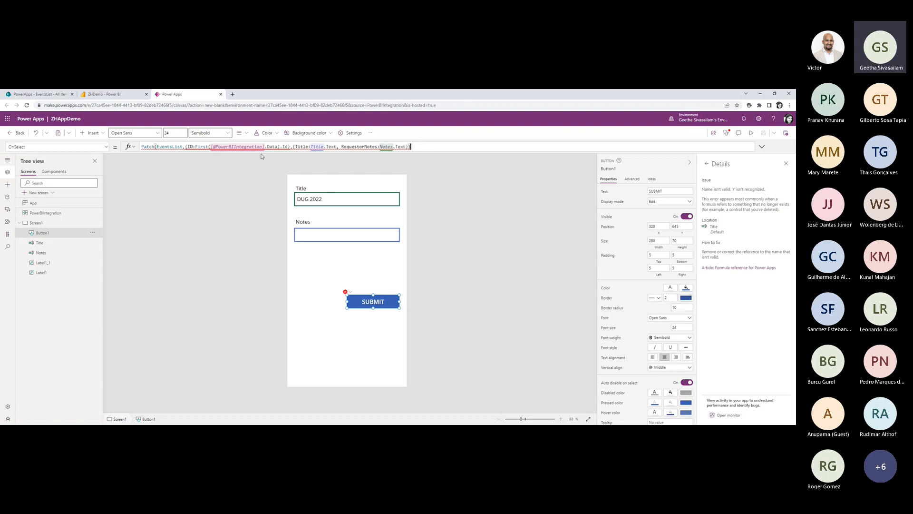
{"action": "mouse_move", "coordinate": [264, 149]}
{"action": "mouse_move", "coordinate": [232, 146]}
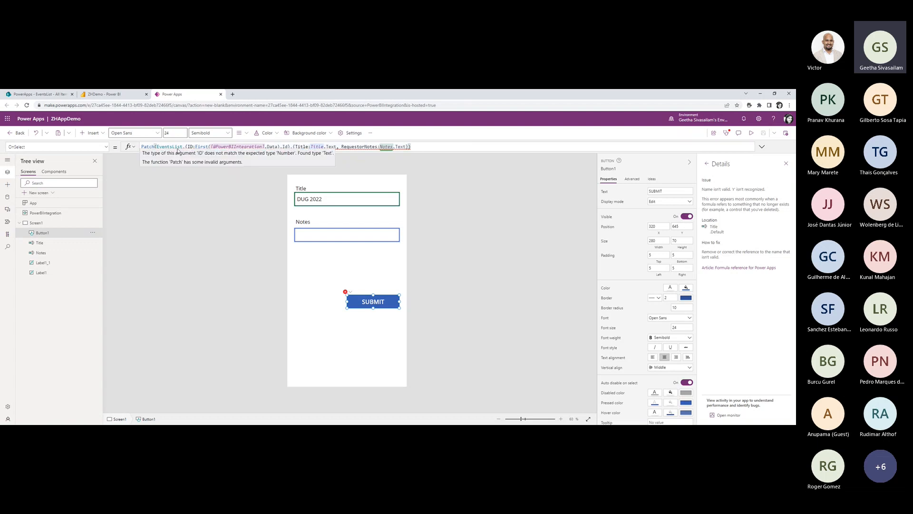
{"action": "left_click", "coordinate": [195, 146]}
{"action": "type", "text": "Value("}
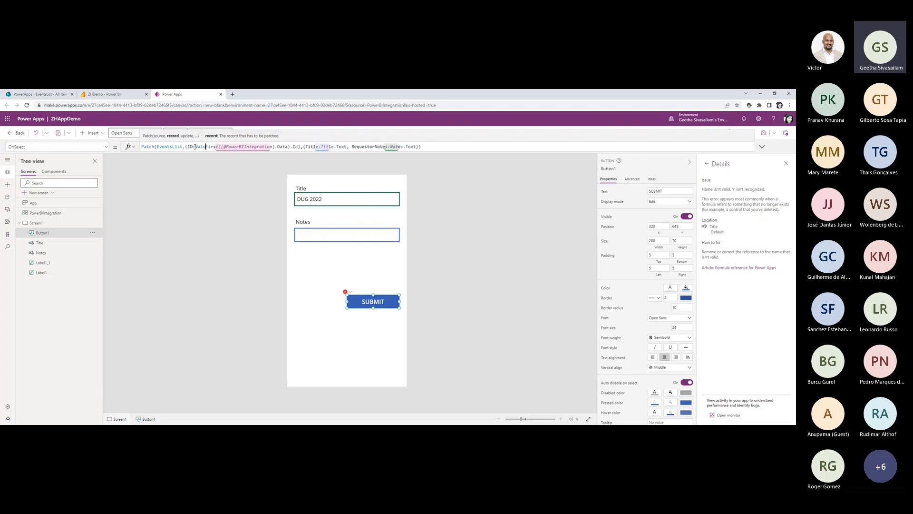
{"action": "left_click", "coordinate": [303, 147]}
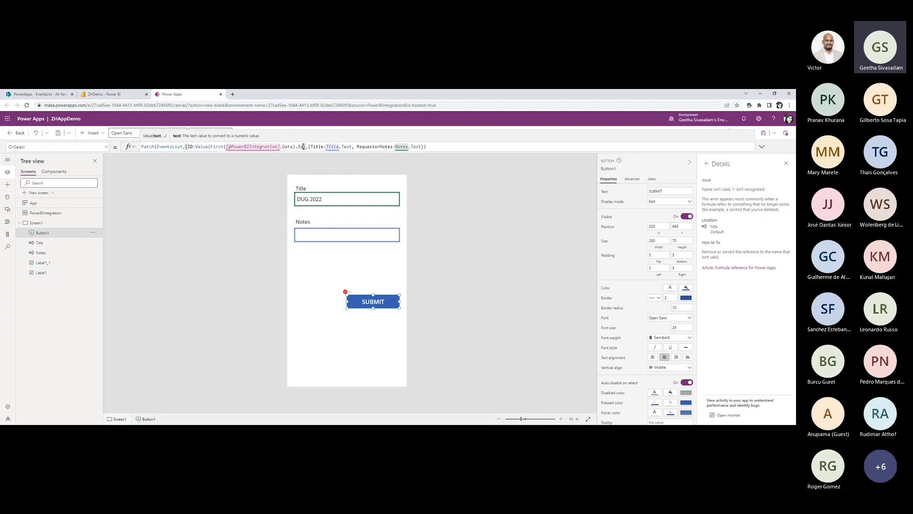
{"action": "type", "text": ")"}
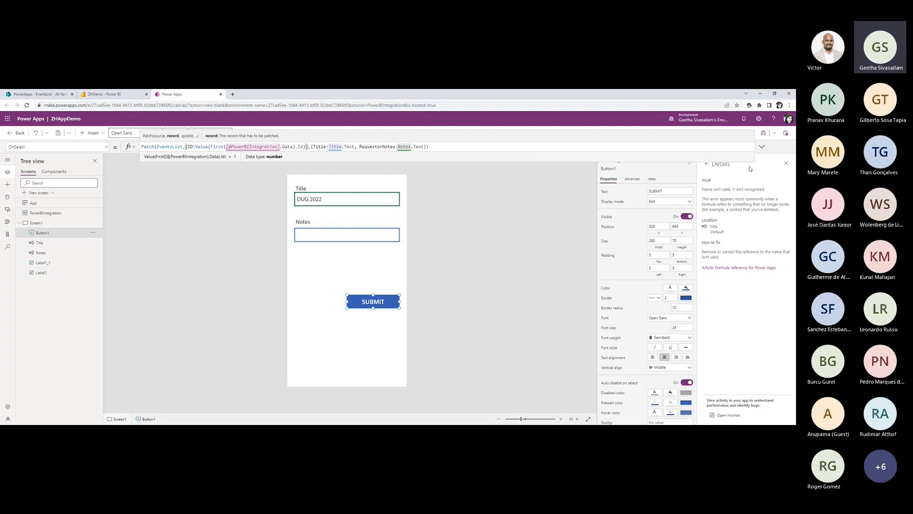
Expand and auto-format the Patch formula, review its arguments, and end it with a semicolon.
{"action": "left_click", "coordinate": [761, 147]}
{"action": "left_click", "coordinate": [163, 194]}
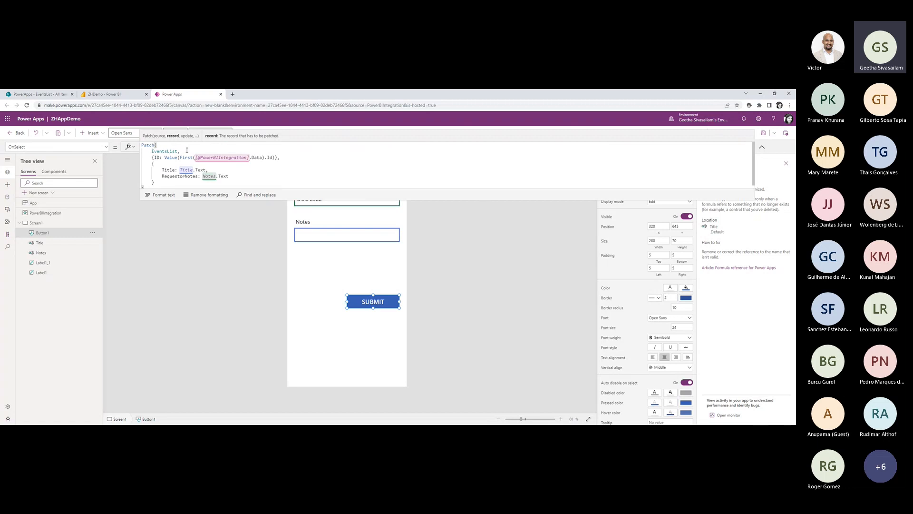
{"action": "left_click", "coordinate": [154, 151]}
{"action": "left_click_drag", "start_coordinate": [152, 157], "coordinate": [278, 157]}
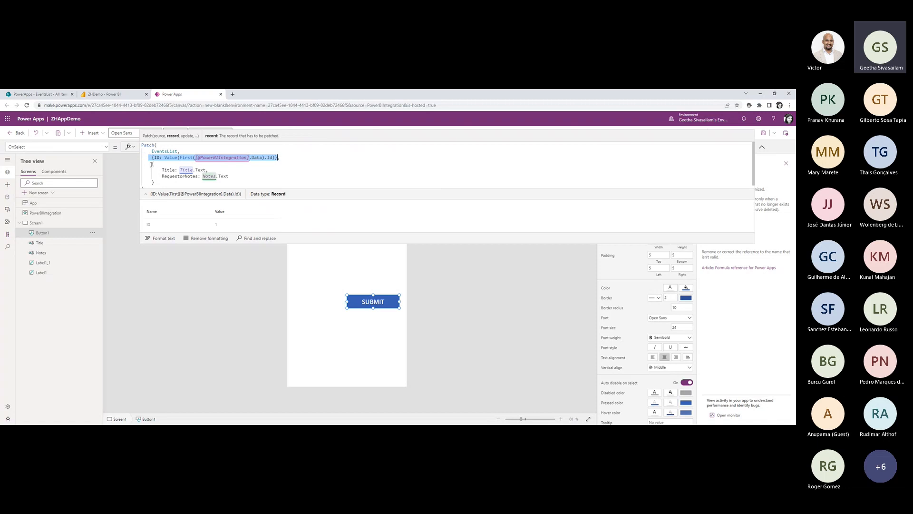
{"action": "left_click", "coordinate": [152, 164]}
{"action": "left_click", "coordinate": [164, 181]}
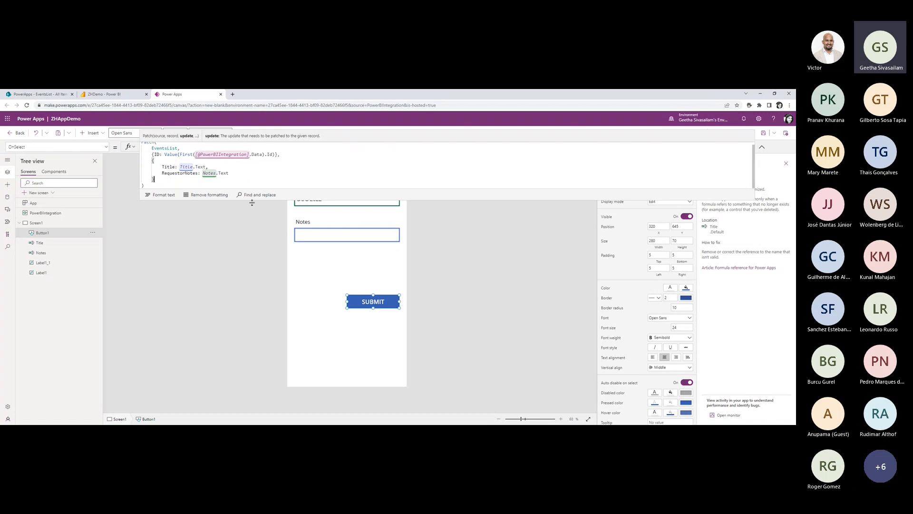
{"action": "left_click", "coordinate": [176, 186]}
{"action": "type", "text": ";"}
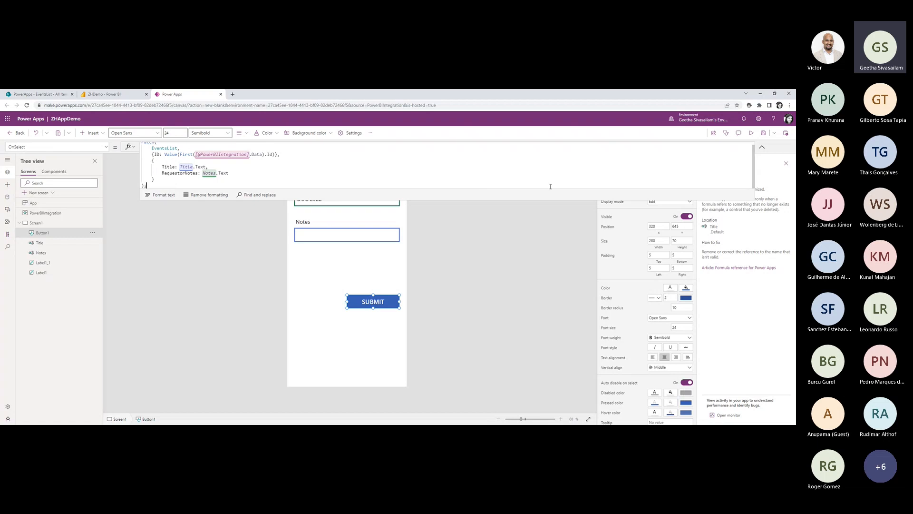
Publish this version of ZHAppDemo and switch to the ZHDemo report in Power BI.
{"action": "left_click", "coordinate": [784, 137]}
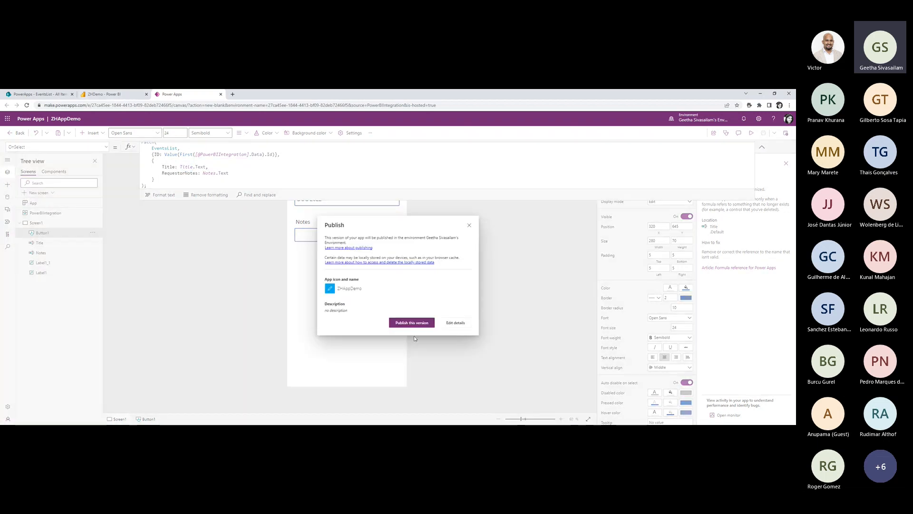
{"action": "left_click", "coordinate": [412, 322]}
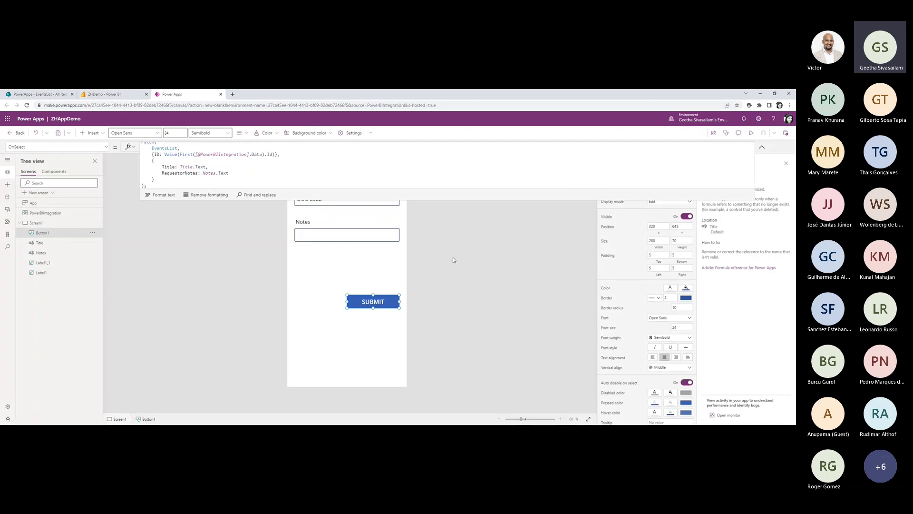
{"action": "left_click", "coordinate": [120, 97]}
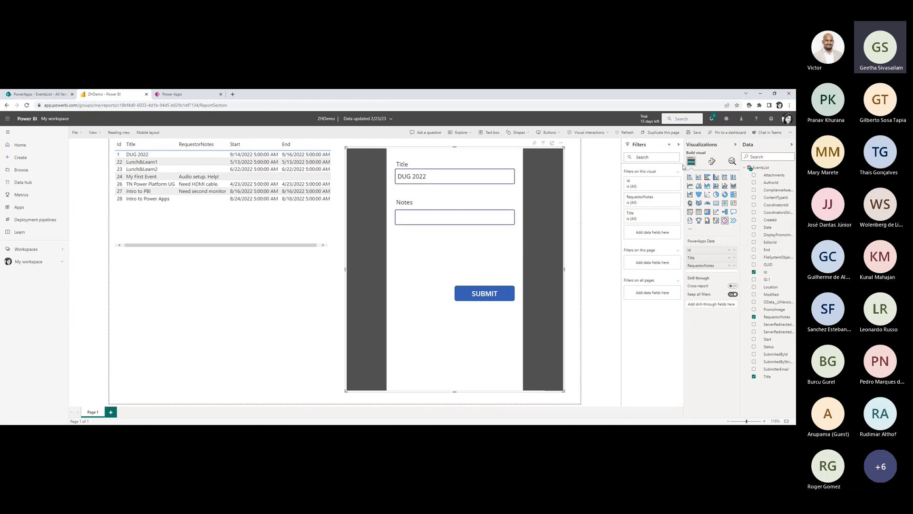
Save the ZHDemo report, reload it in reading view, and dismiss the developer environment notice on the embedded app.
{"action": "left_click", "coordinate": [694, 135]}
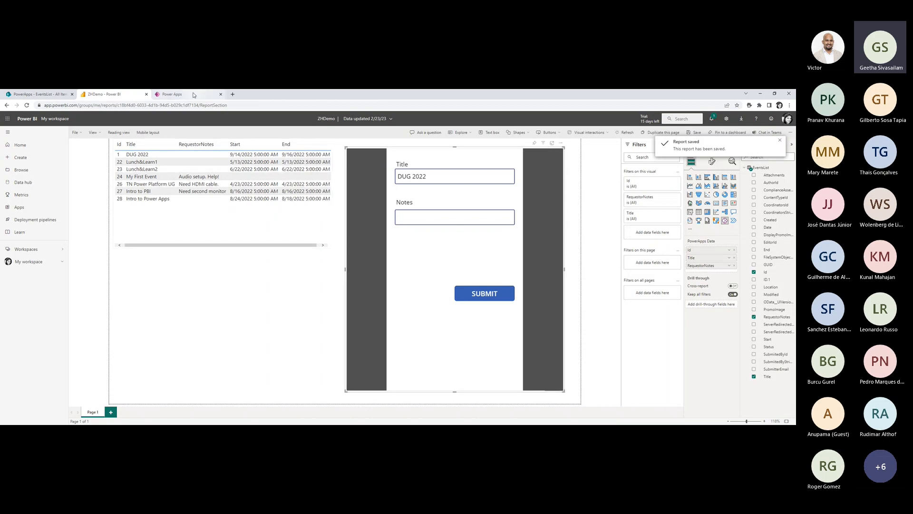
{"action": "left_click", "coordinate": [280, 103]}
{"action": "key", "text": "Return"}
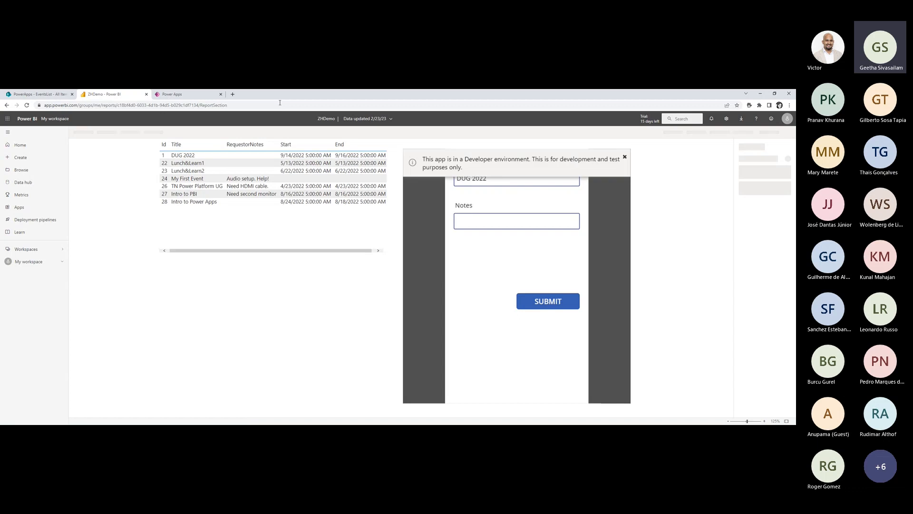
{"action": "left_click", "coordinate": [279, 104]}
{"action": "key", "text": "Return"}
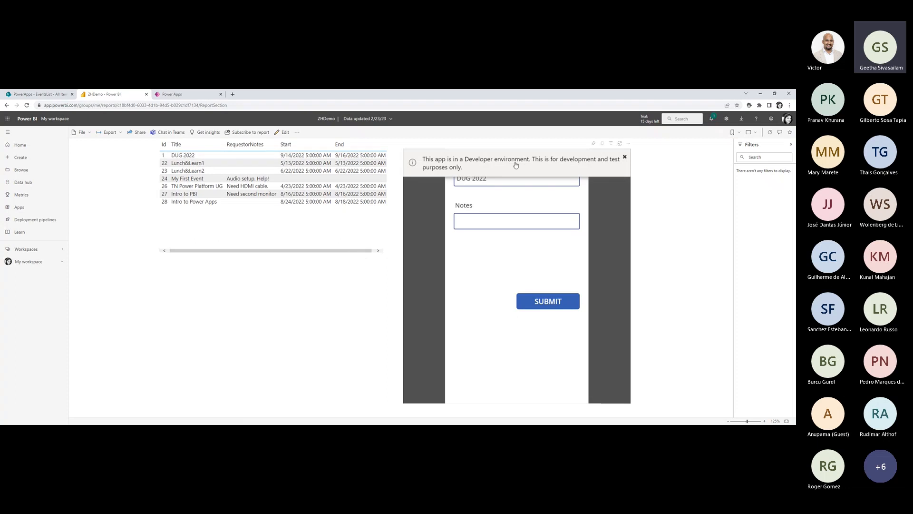
{"action": "left_click", "coordinate": [624, 158]}
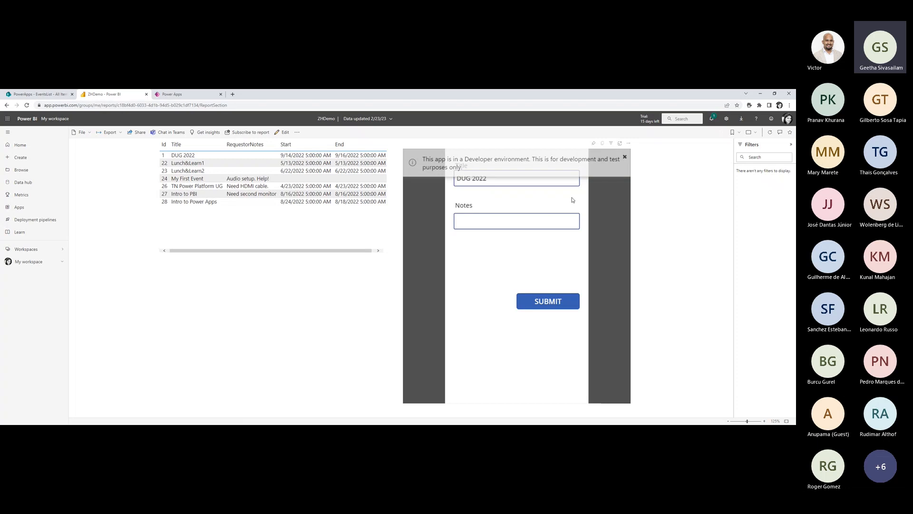
Select different events in the report table to check that the embedded form's Title and Notes follow the selection.
{"action": "left_click", "coordinate": [192, 158]}
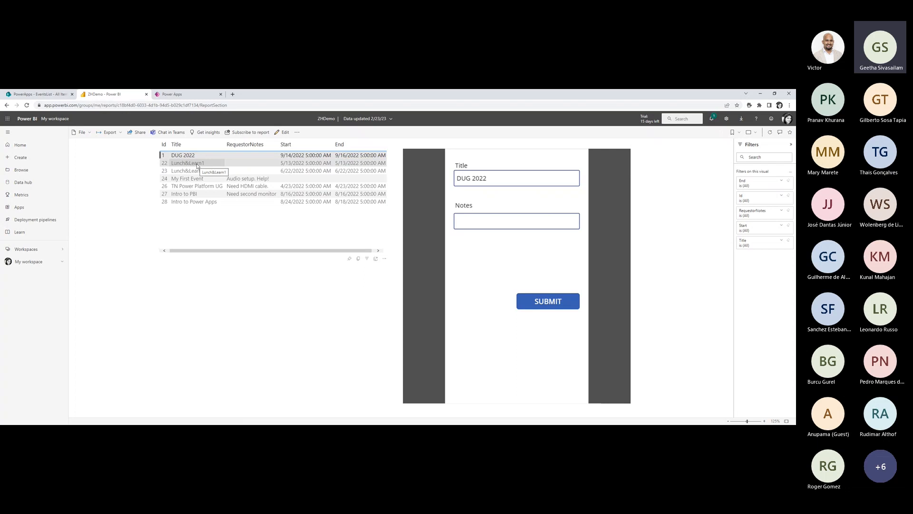
{"action": "left_click", "coordinate": [198, 166]}
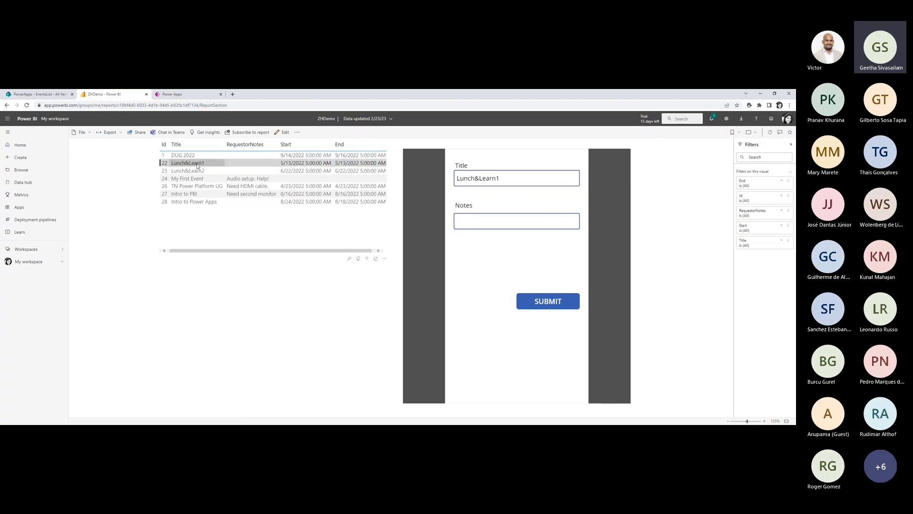
{"action": "left_click", "coordinate": [195, 171]}
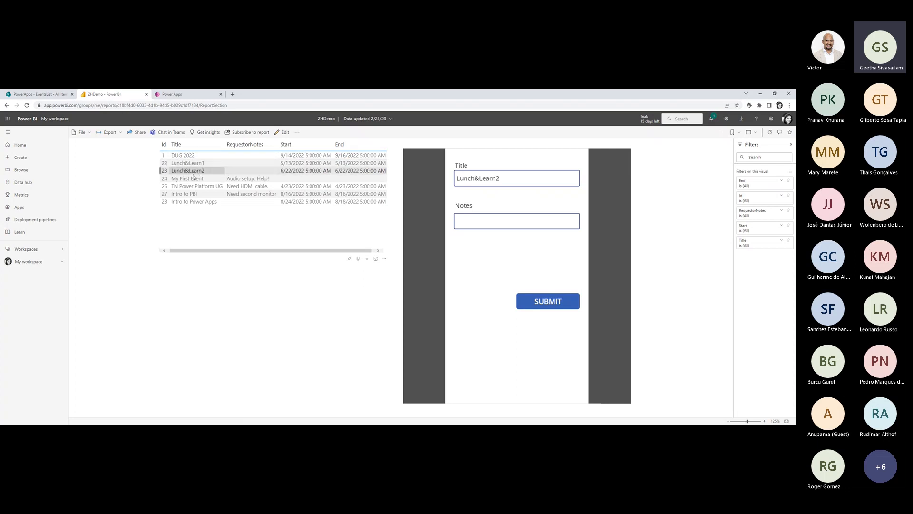
{"action": "left_click", "coordinate": [193, 178]}
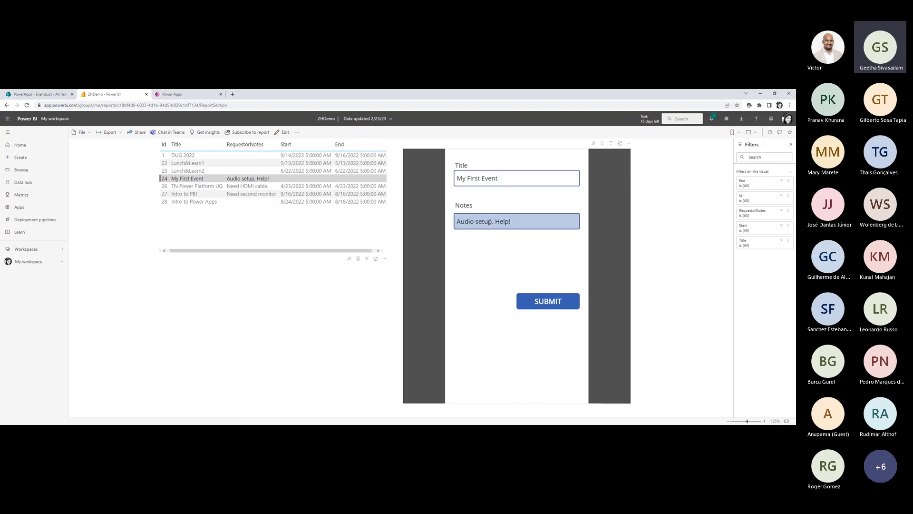
{"action": "left_click", "coordinate": [190, 186]}
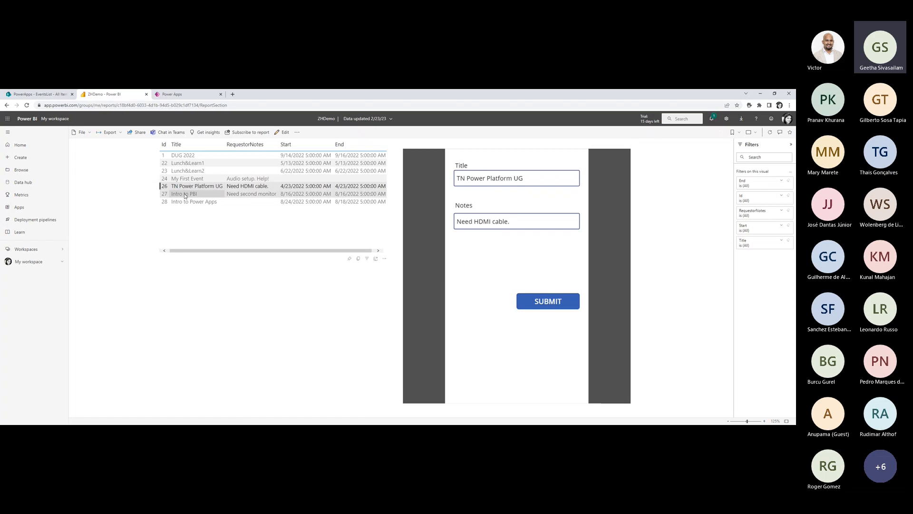
{"action": "left_click", "coordinate": [186, 193]}
{"action": "left_click", "coordinate": [186, 200]}
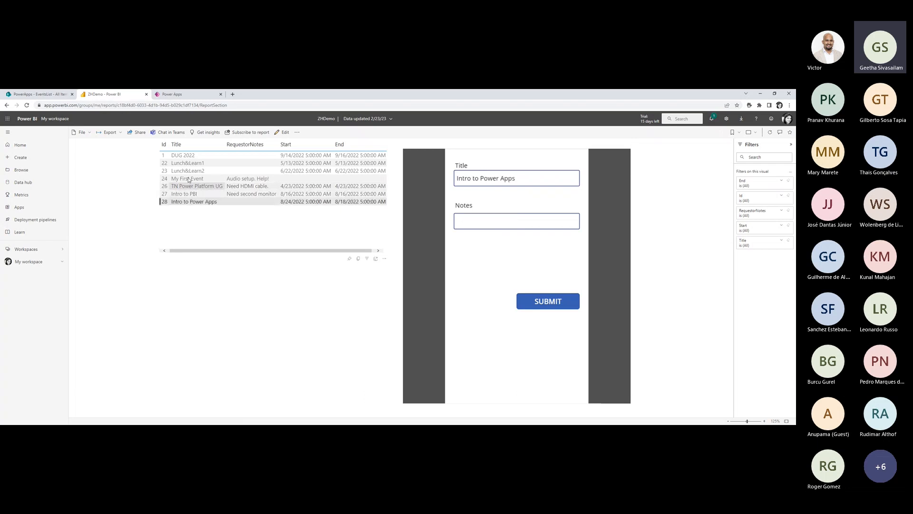
{"action": "left_click", "coordinate": [186, 158]}
{"action": "key", "text": "Down"}
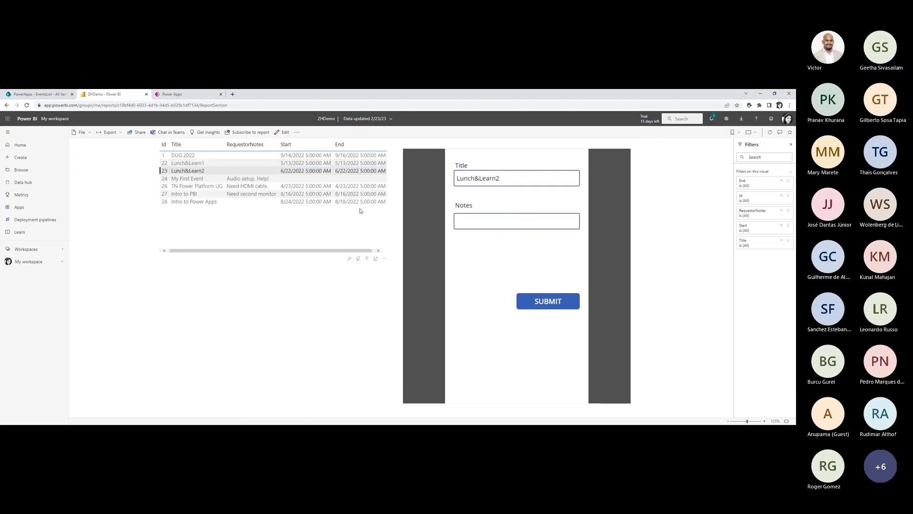
{"action": "key", "text": "Down"}
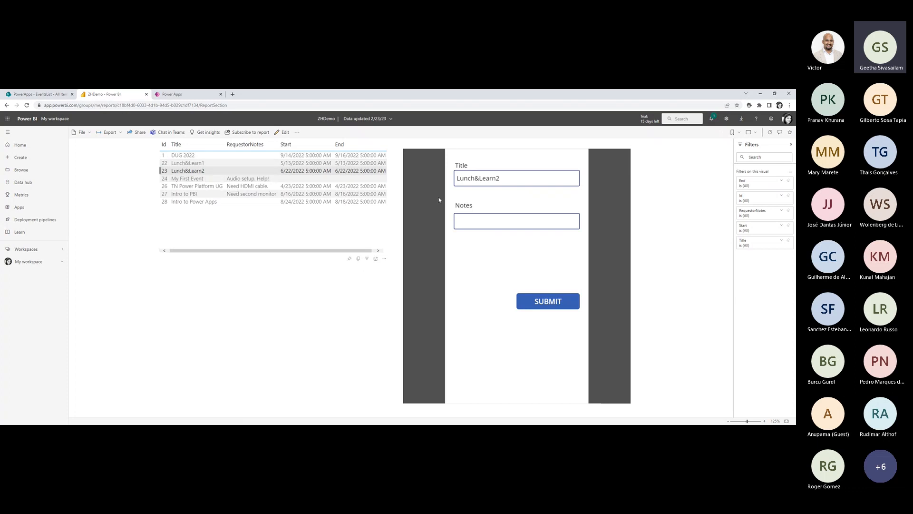
Select My First Event, change its Notes to "Bigger room needed. Help!" in the embedded form, and submit it.
{"action": "left_click", "coordinate": [196, 180]}
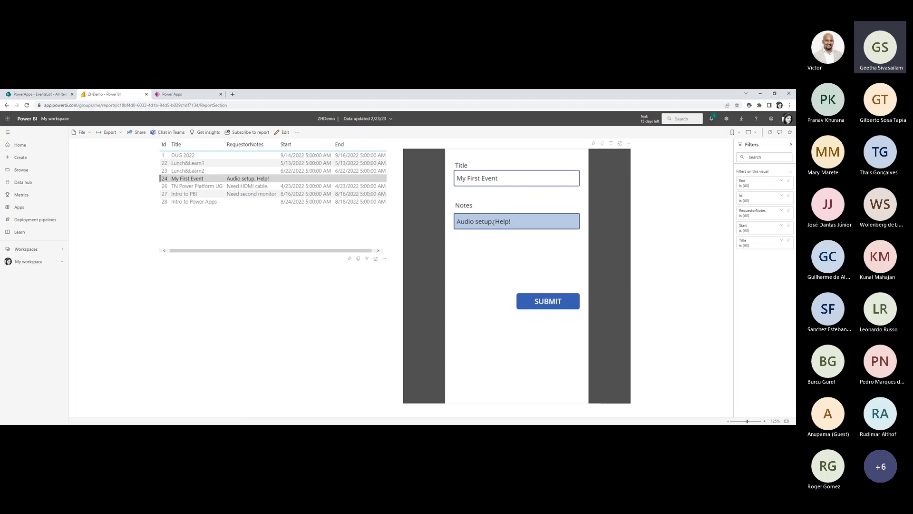
{"action": "left_click_drag", "start_coordinate": [491, 222], "coordinate": [457, 222]}
{"action": "key", "text": "BackSpace"}
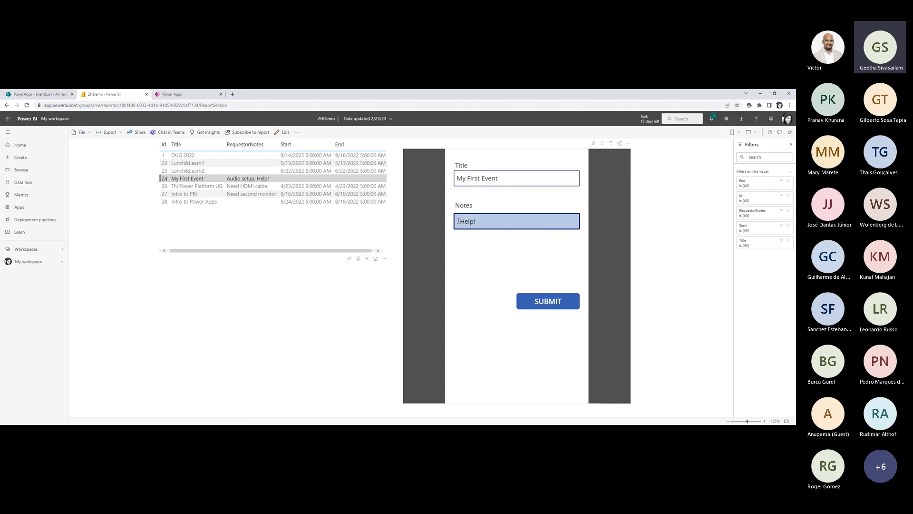
{"action": "type", "text": "Bigger"}
{"action": "type", "text": " room"}
{"action": "type", "text": " need"}
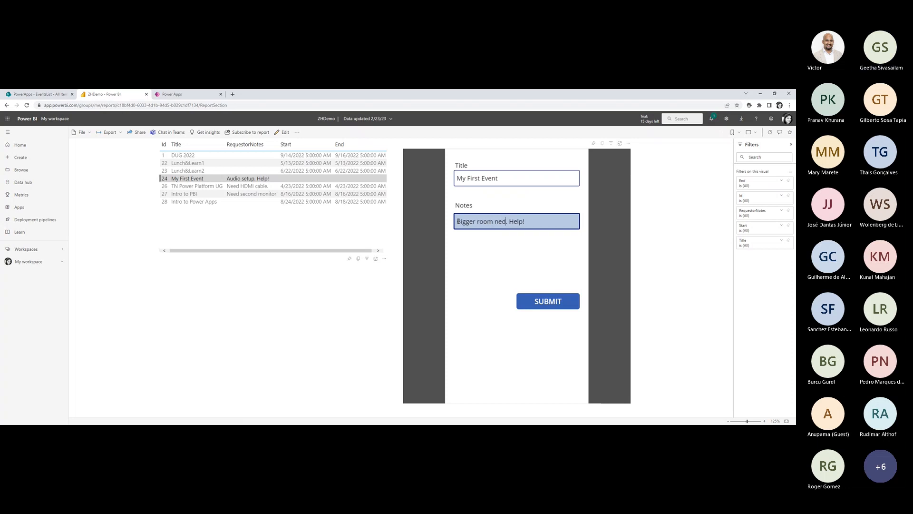
{"action": "type", "text": "ed"}
{"action": "left_click", "coordinate": [526, 307]}
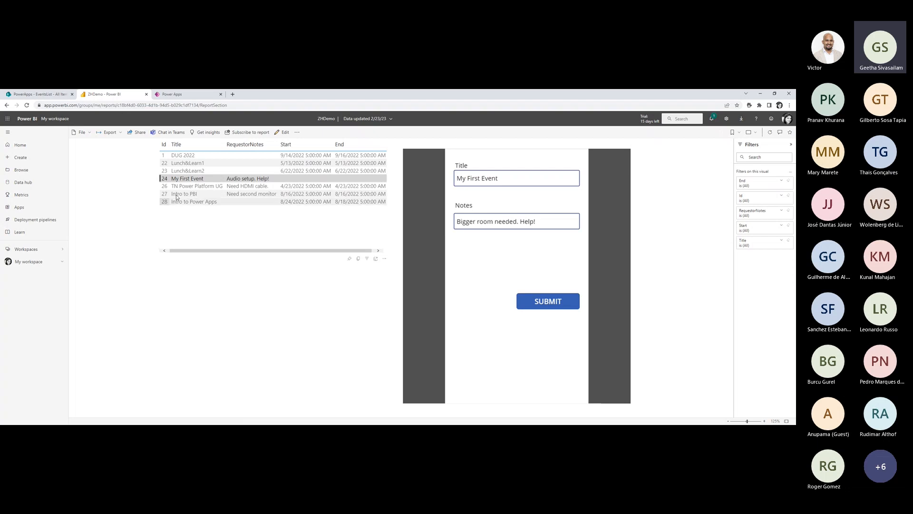
Check the submitted event in the EventsList SharePoint list and return to the SUBMIT button's formula in Power Apps.
{"action": "left_click", "coordinate": [42, 94]}
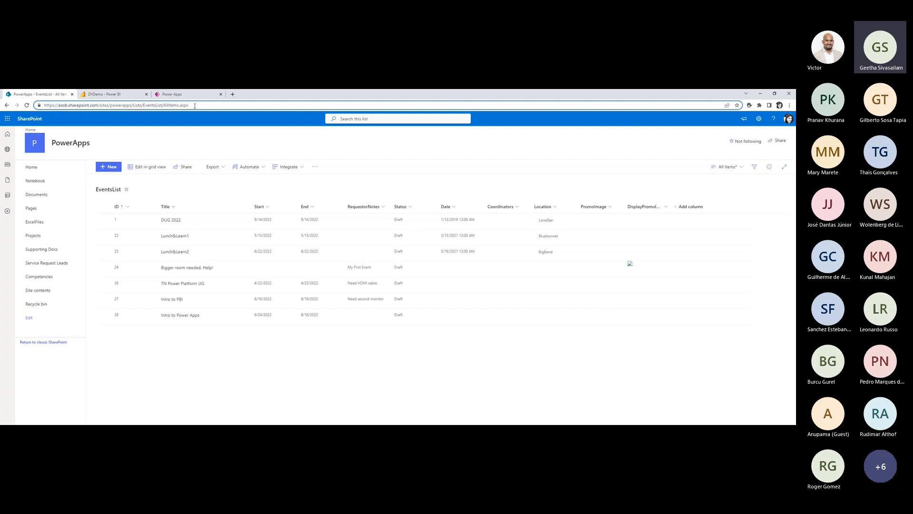
{"action": "key", "text": "Return"}
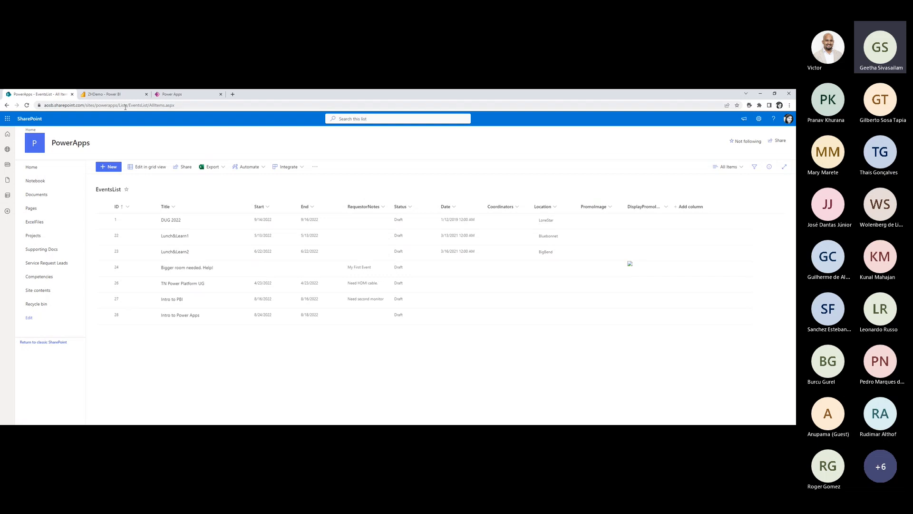
{"action": "left_click", "coordinate": [189, 94]}
{"action": "left_click", "coordinate": [762, 148]}
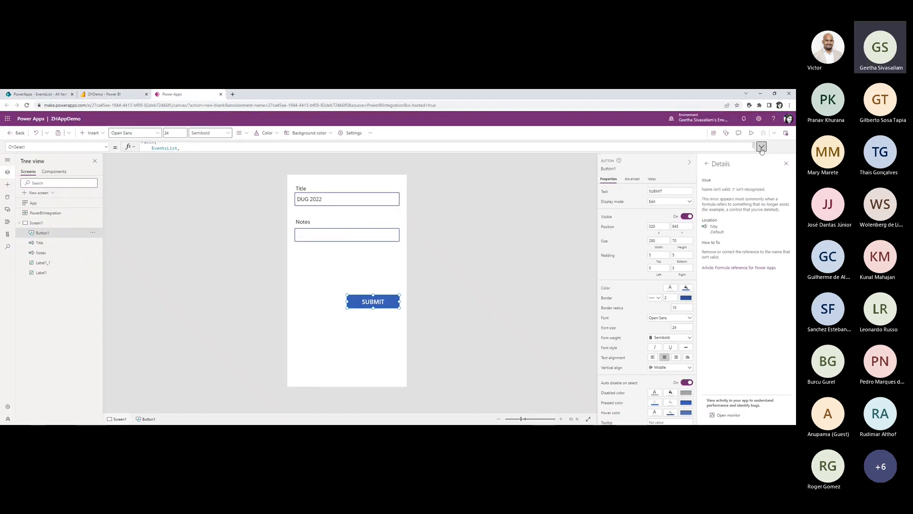
Rename the text input under the Notes label as Note.
{"action": "left_click", "coordinate": [340, 243]}
{"action": "left_click", "coordinate": [340, 238]}
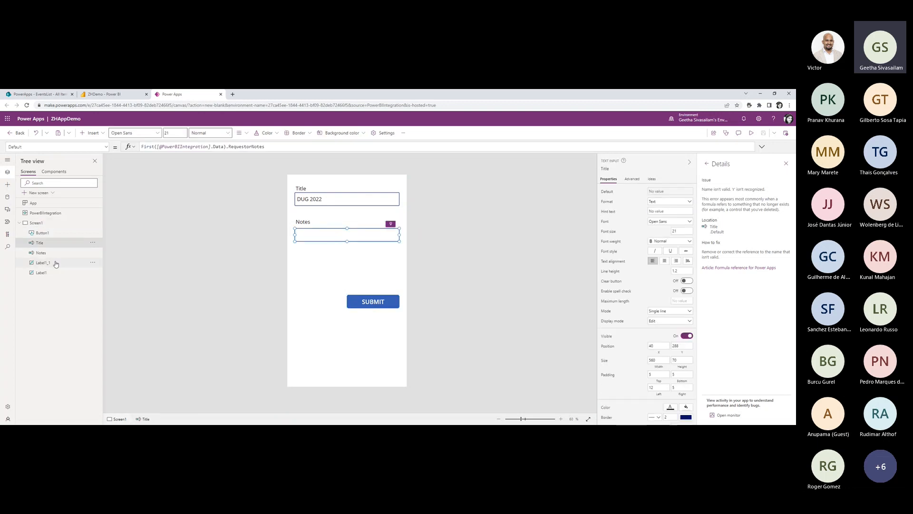
{"action": "double_click", "coordinate": [40, 243]}
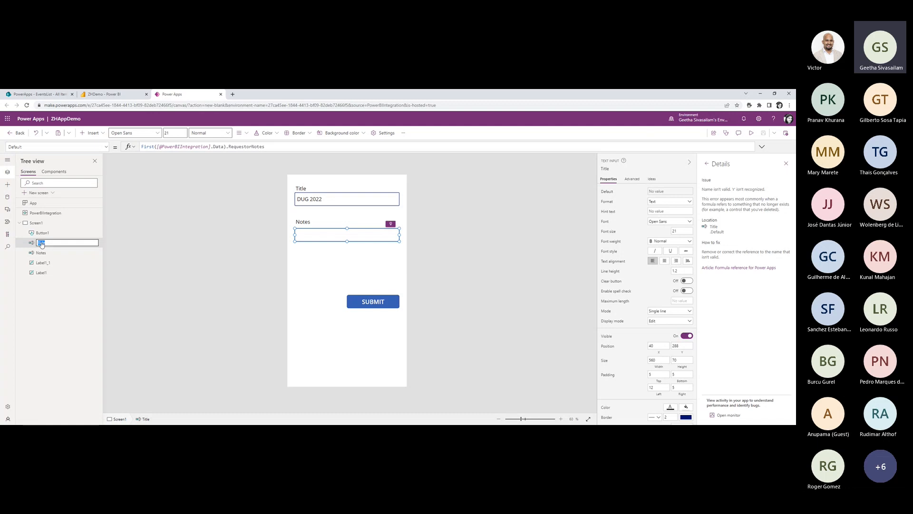
{"action": "type", "text": "Notes"}
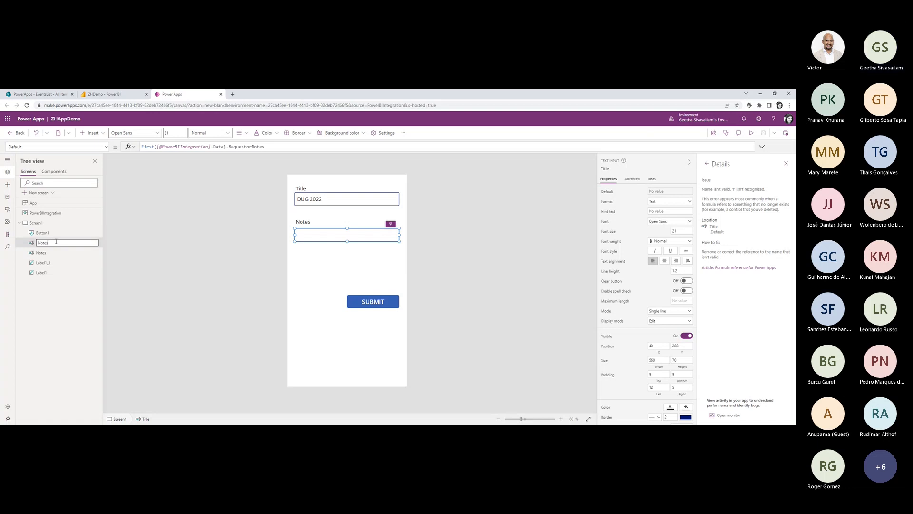
{"action": "key", "text": "Return"}
Rename the text input under the Title label as Title and check the name of the input under Notes.
{"action": "left_click", "coordinate": [47, 255]}
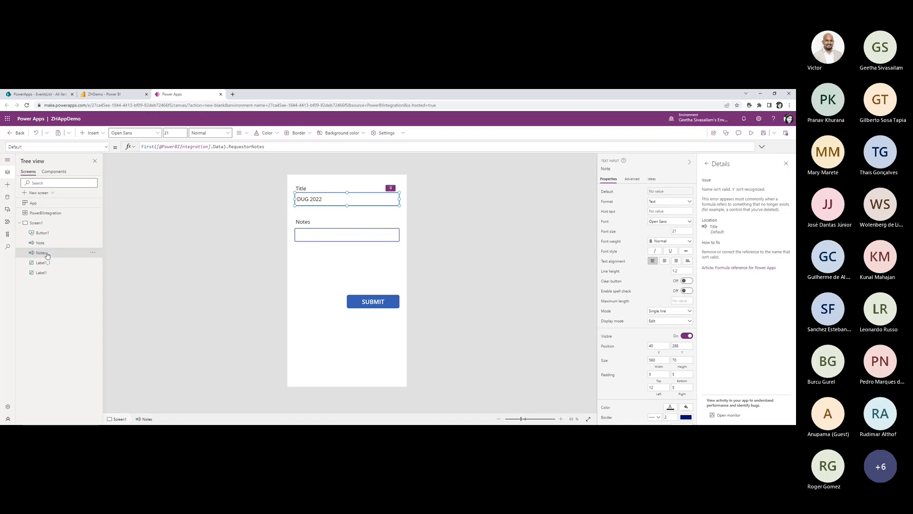
{"action": "double_click", "coordinate": [47, 253]}
{"action": "type", "text": "Ti"}
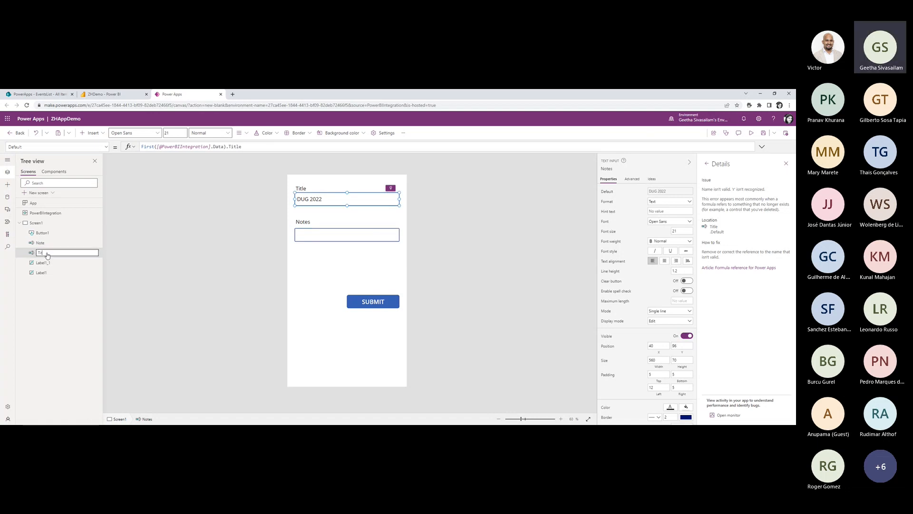
{"action": "type", "text": "tle"}
{"action": "key", "text": "Return"}
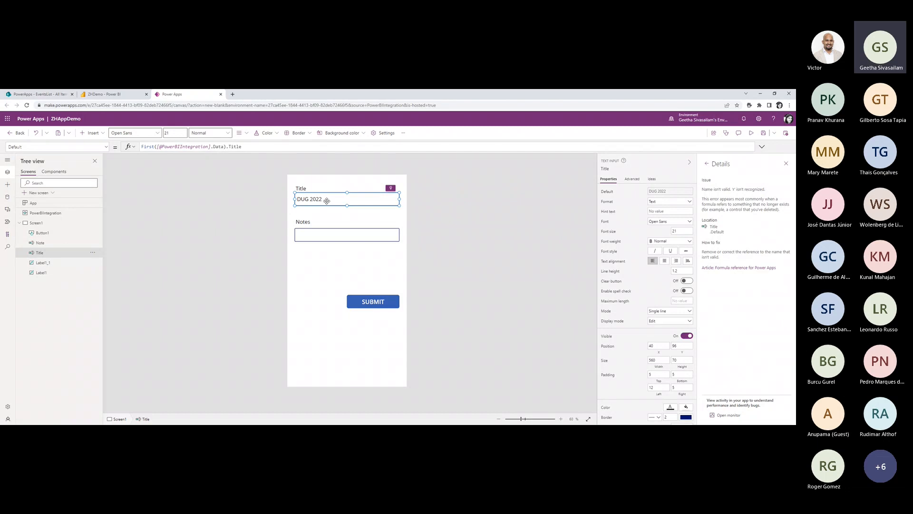
{"action": "left_click", "coordinate": [314, 231]}
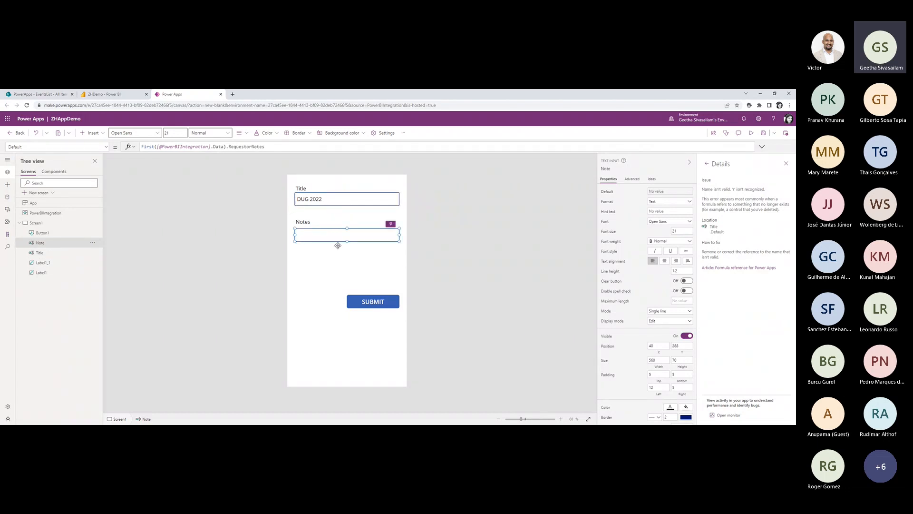
Correct the SUBMIT button's Patch record so Title uses Title.Text and RequestorNotes uses Note.Text.
{"action": "left_click", "coordinate": [398, 305]}
{"action": "left_click", "coordinate": [761, 147]}
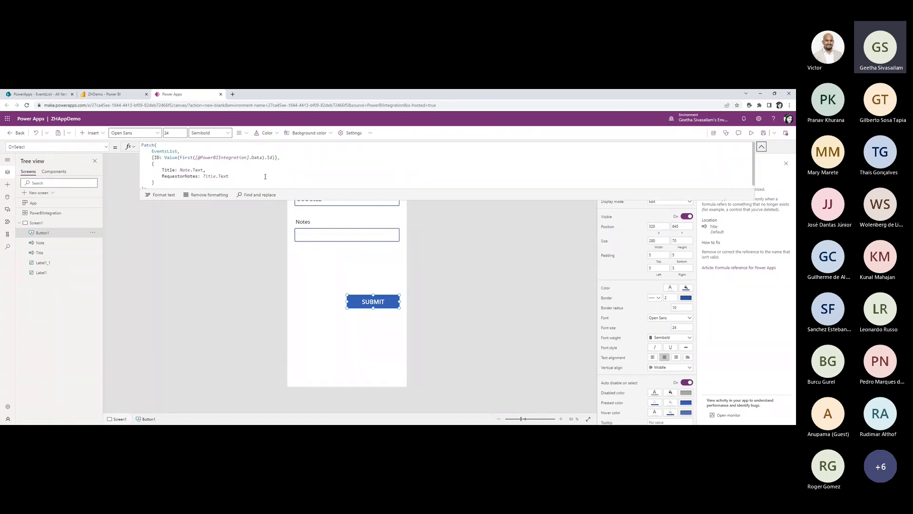
{"action": "double_click", "coordinate": [185, 170]}
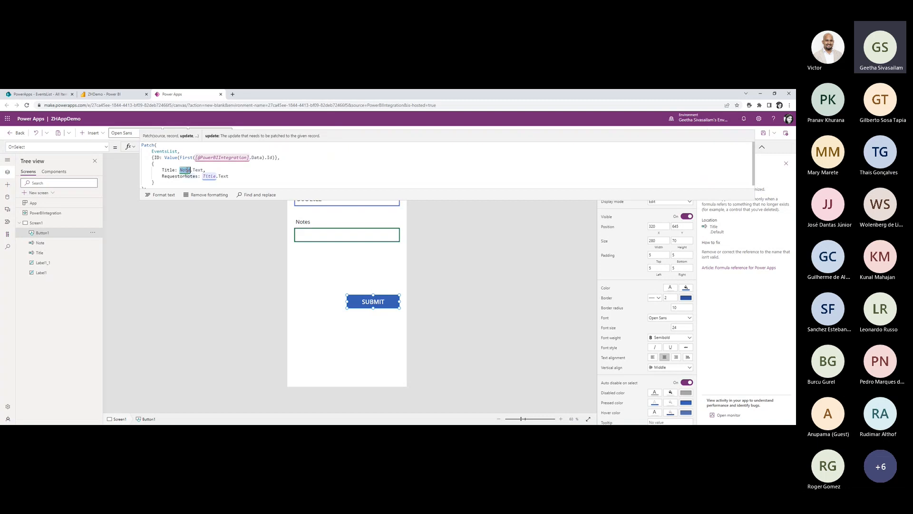
{"action": "type", "text": "Title"}
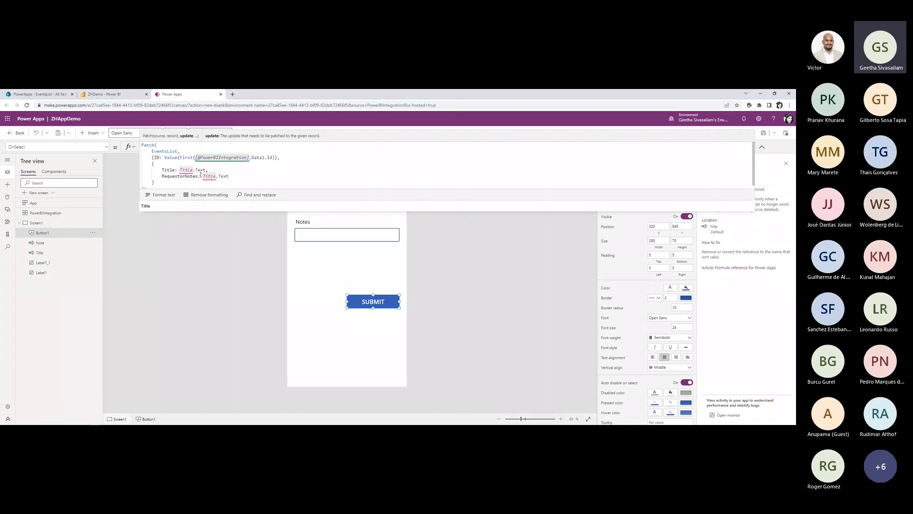
{"action": "double_click", "coordinate": [206, 176]}
{"action": "type", "text": "Note"}
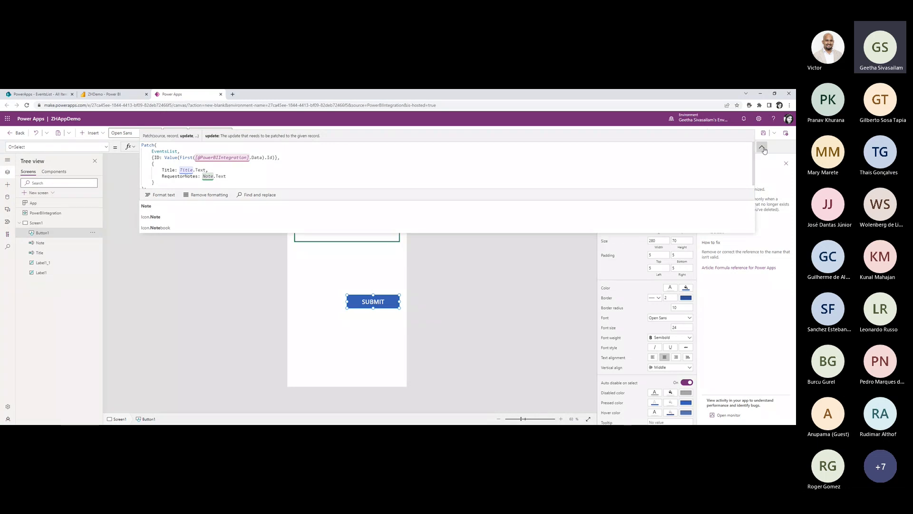
Append Notify("Success!",NotificationType.Success) after the Patch call in the SUBMIT button's formula and collapse the formula editor.
{"action": "left_click", "coordinate": [190, 186]}
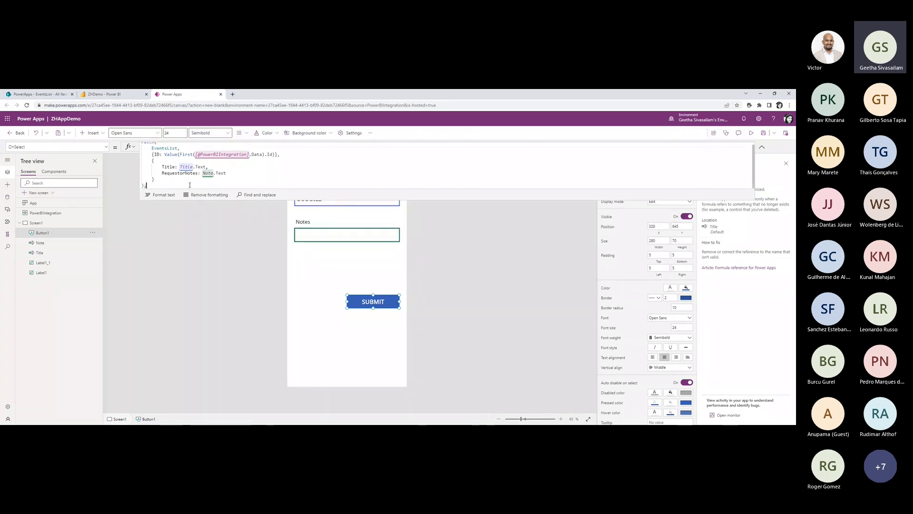
{"action": "type", "text": "N"}
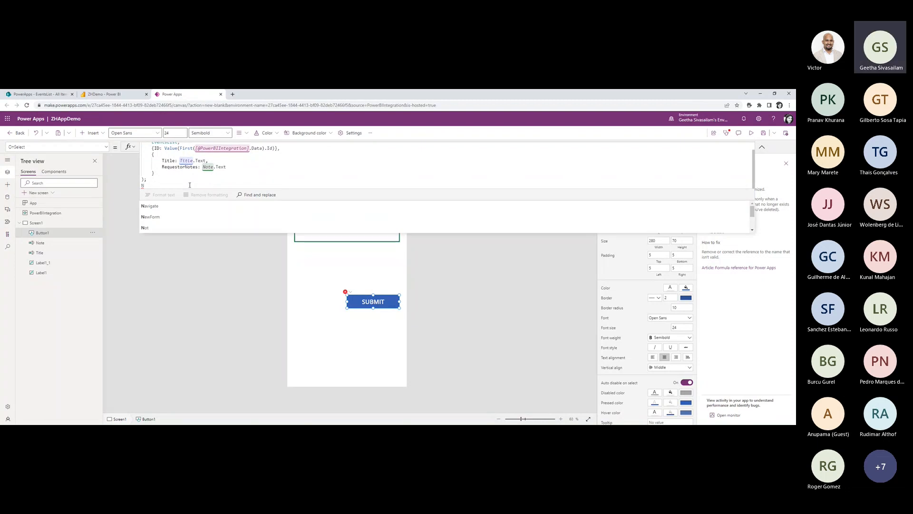
{"action": "type", "text": "otify"}
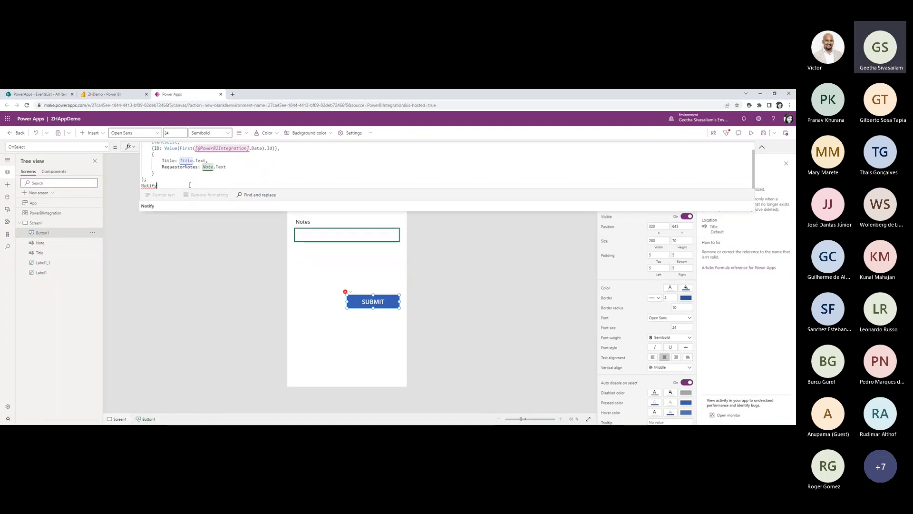
{"action": "type", "text": "("}
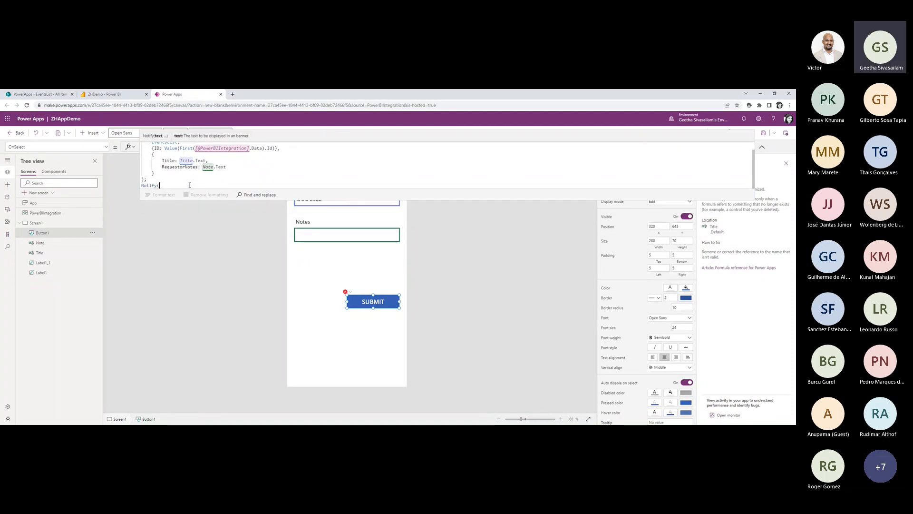
{"action": "type", "text": "\"\""}
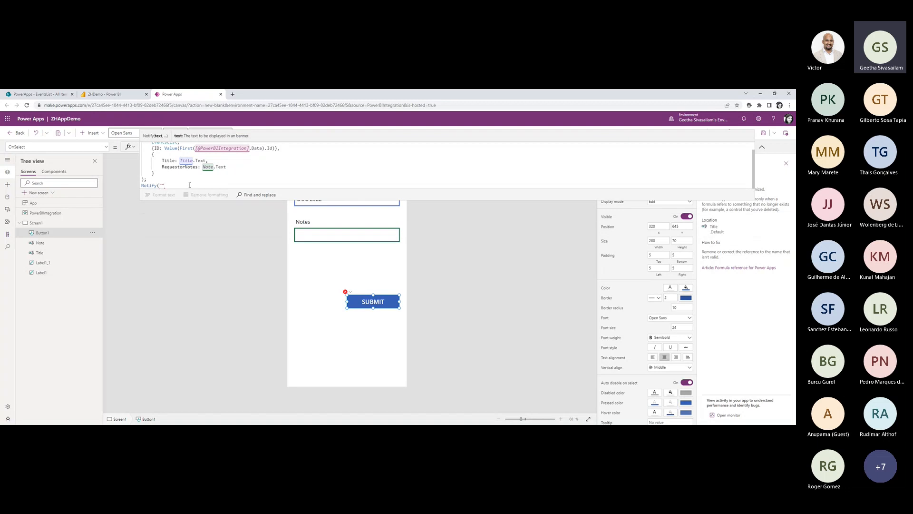
{"action": "type", "text": "Success"}
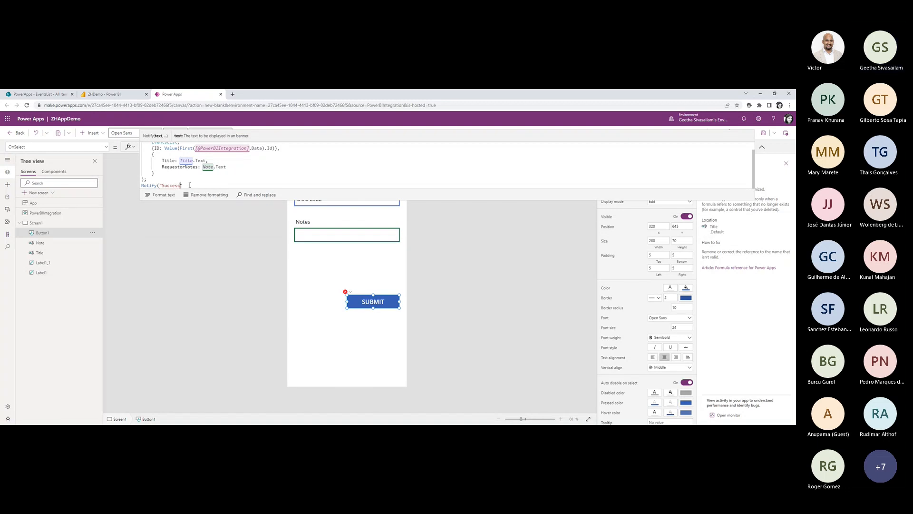
{"action": "type", "text": "!\","}
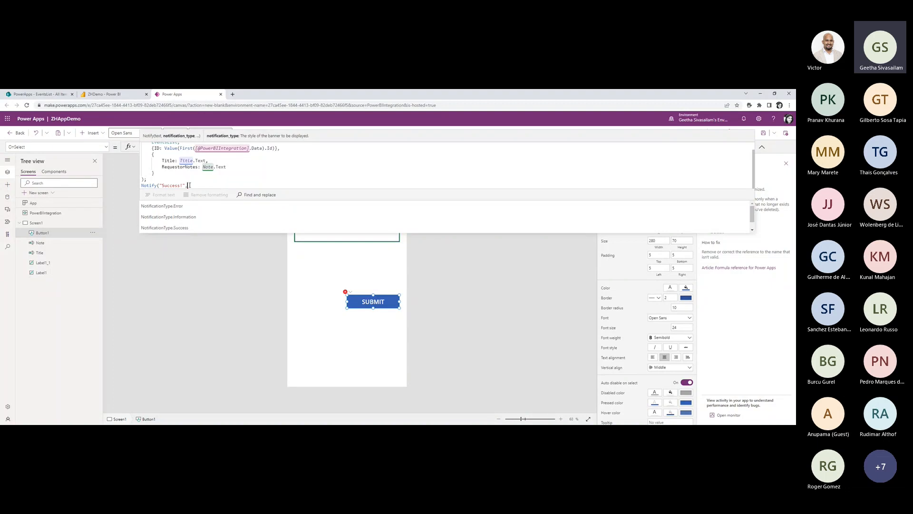
{"action": "key", "text": "Down"}
{"action": "key", "text": "Down"}
{"action": "key", "text": "Tab"}
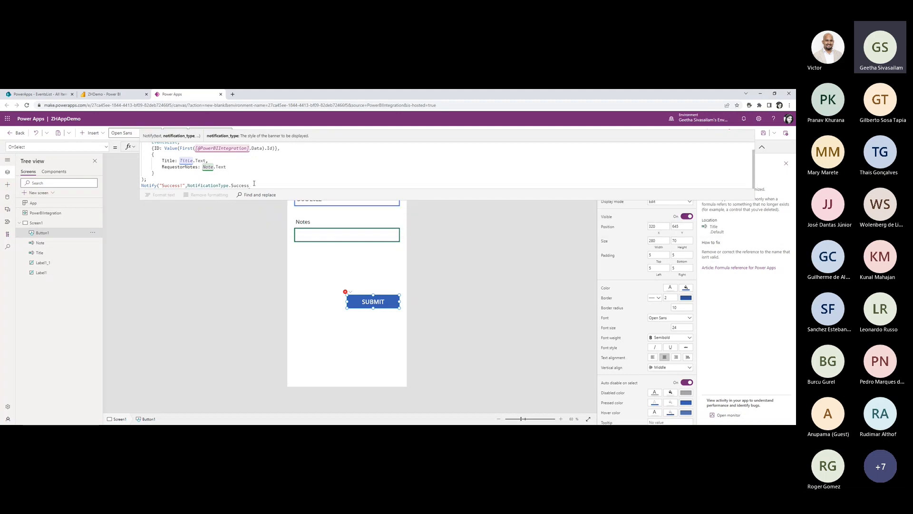
{"action": "type", "text": ")"}
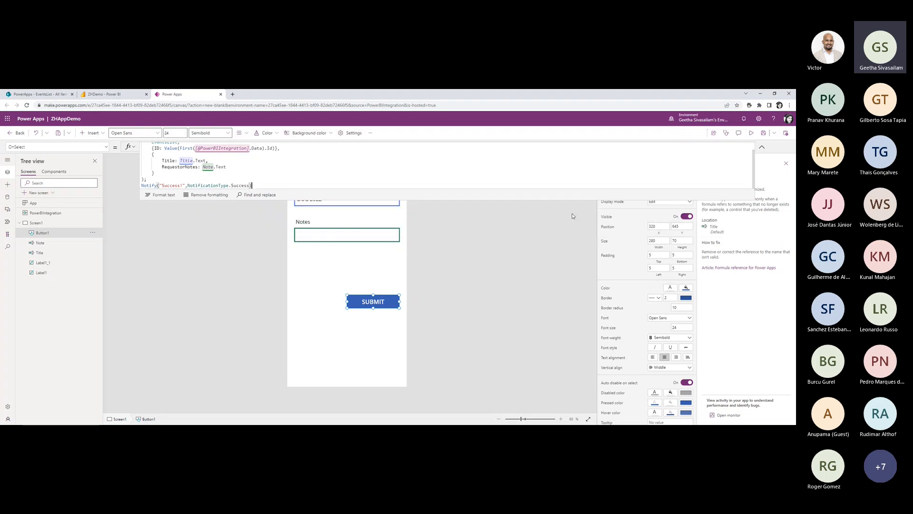
{"action": "left_click", "coordinate": [761, 146]}
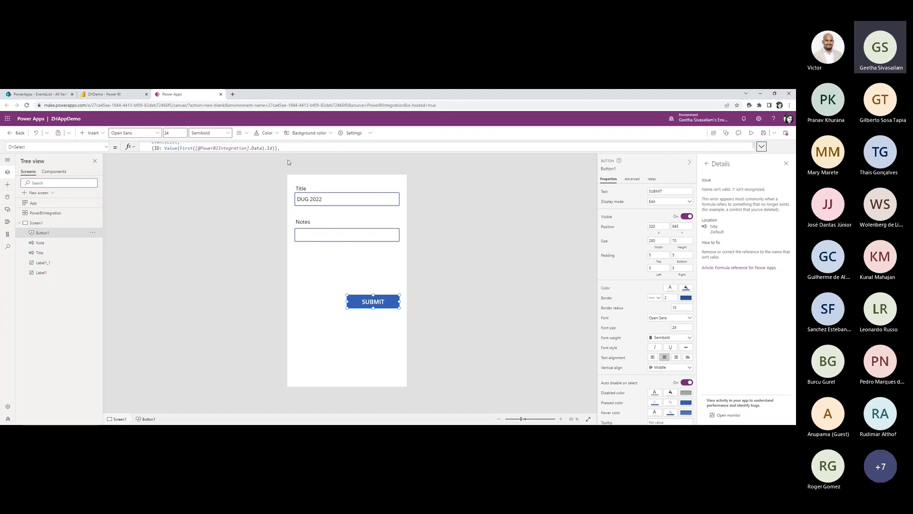
Add a text label reading V1 near the bottom edge of the app screen, at about X 18, Y 1023.
{"action": "left_click", "coordinate": [90, 133]}
{"action": "left_click", "coordinate": [98, 173]}
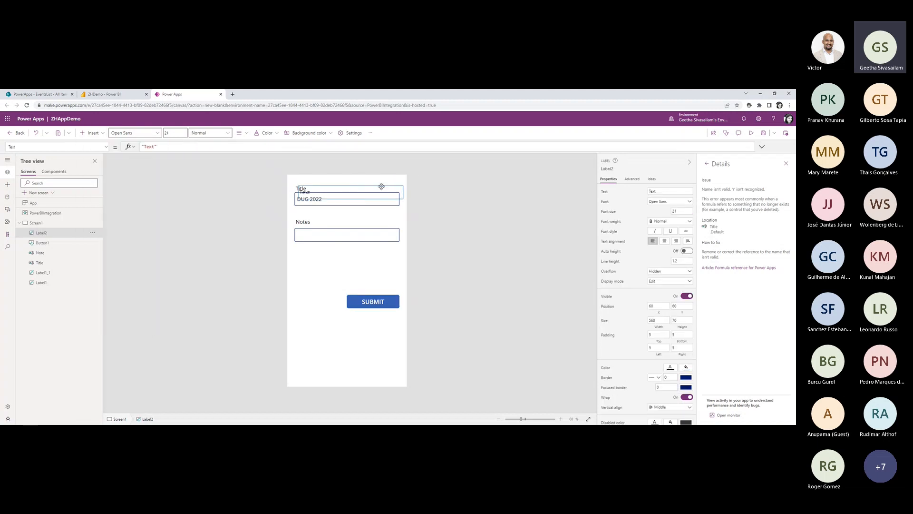
{"action": "left_click_drag", "start_coordinate": [378, 191], "coordinate": [370, 369]}
{"action": "double_click", "coordinate": [149, 145]}
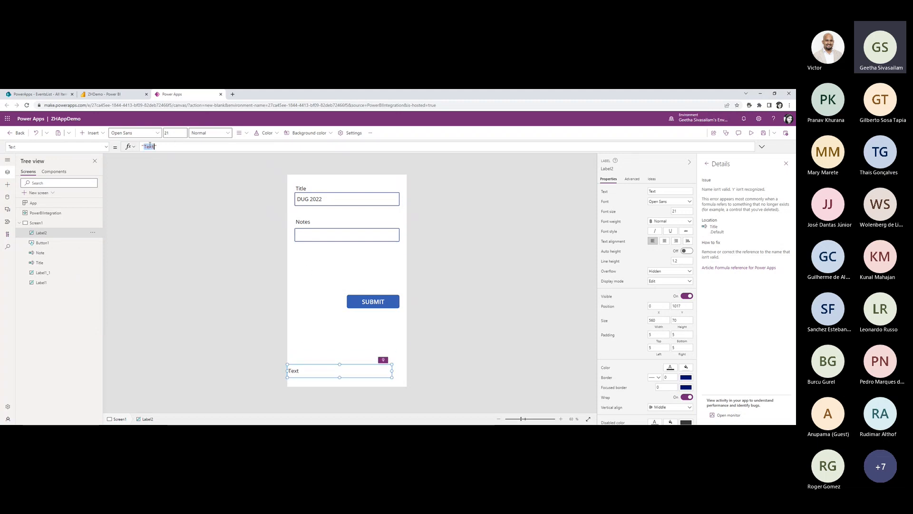
{"action": "type", "text": "V1"}
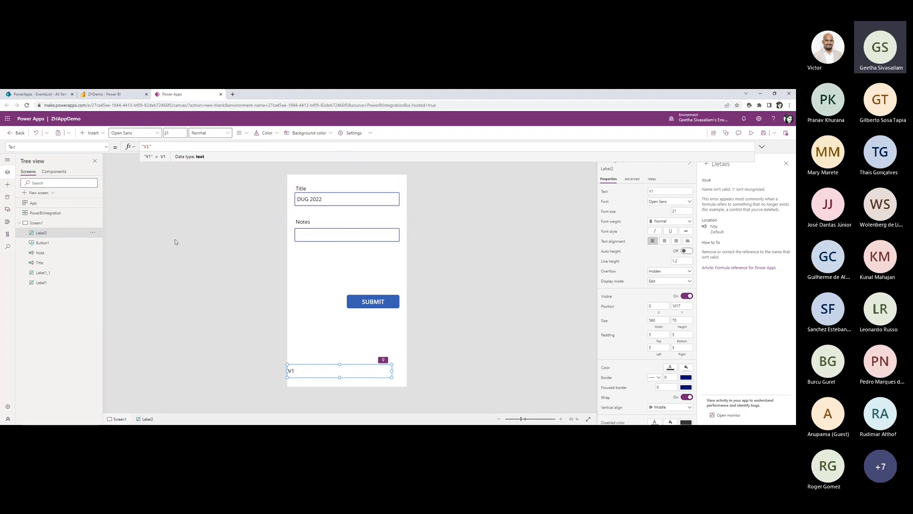
{"action": "left_click", "coordinate": [173, 240]}
{"action": "left_click", "coordinate": [291, 371]}
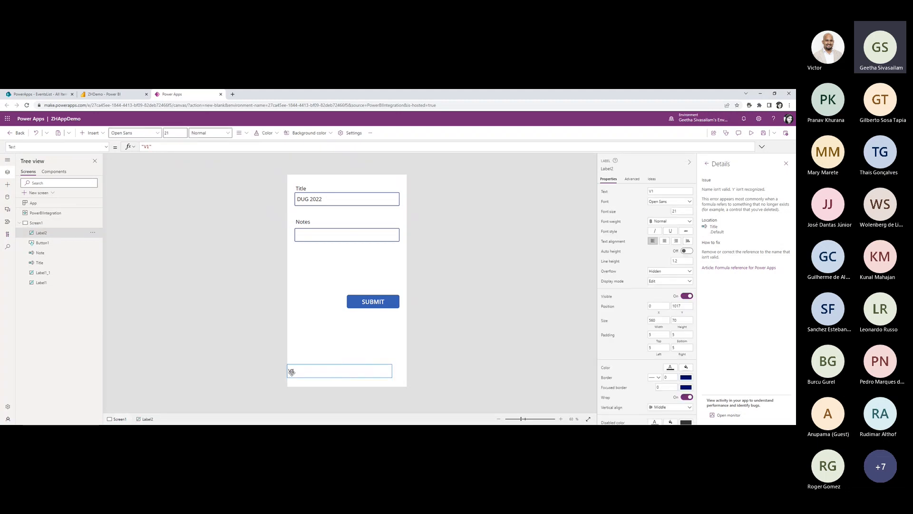
{"action": "left_click_drag", "start_coordinate": [291, 371], "coordinate": [295, 373]}
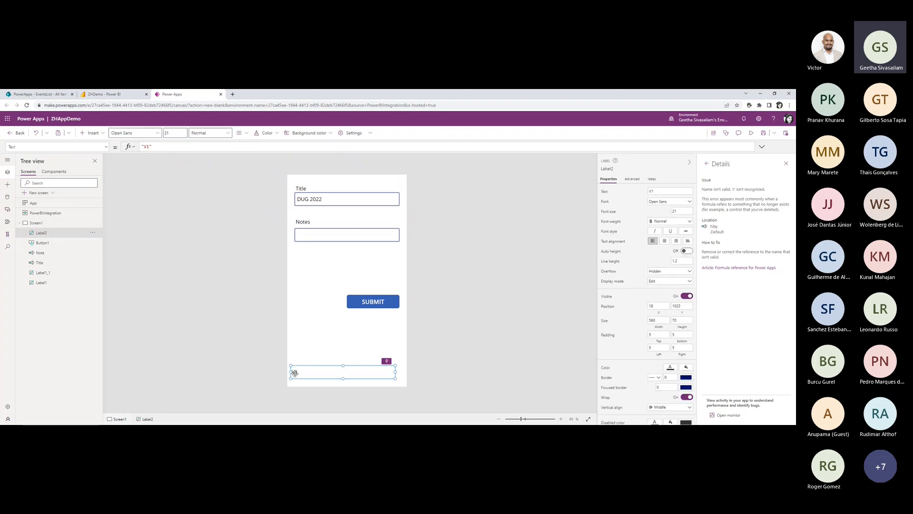
{"action": "left_click", "coordinate": [483, 316]}
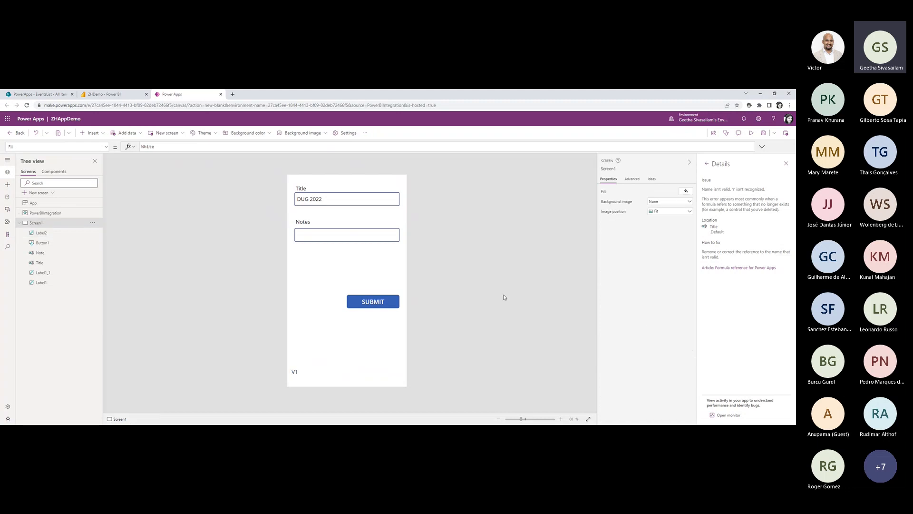
Save and publish the app, and reload the ZHDemo report in Power BI to load the new version.
{"action": "key", "text": "ctrl+s"}
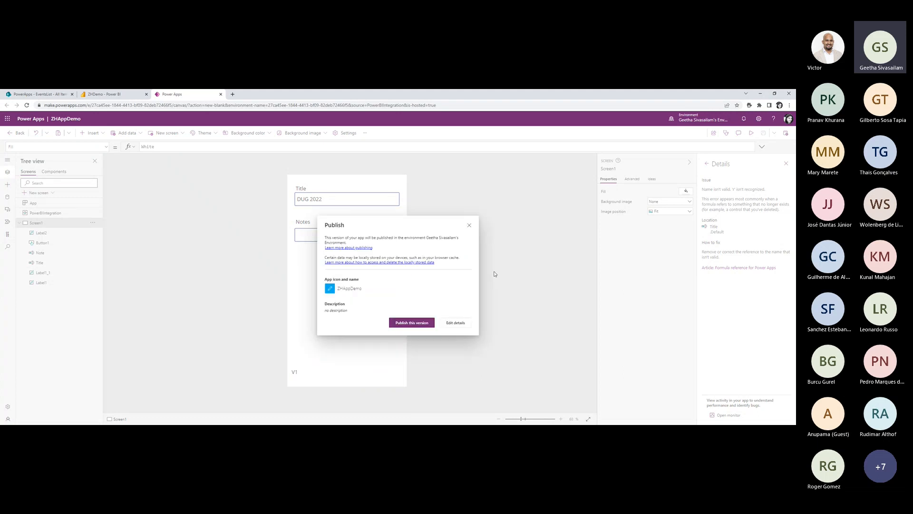
{"action": "key", "text": "Escape"}
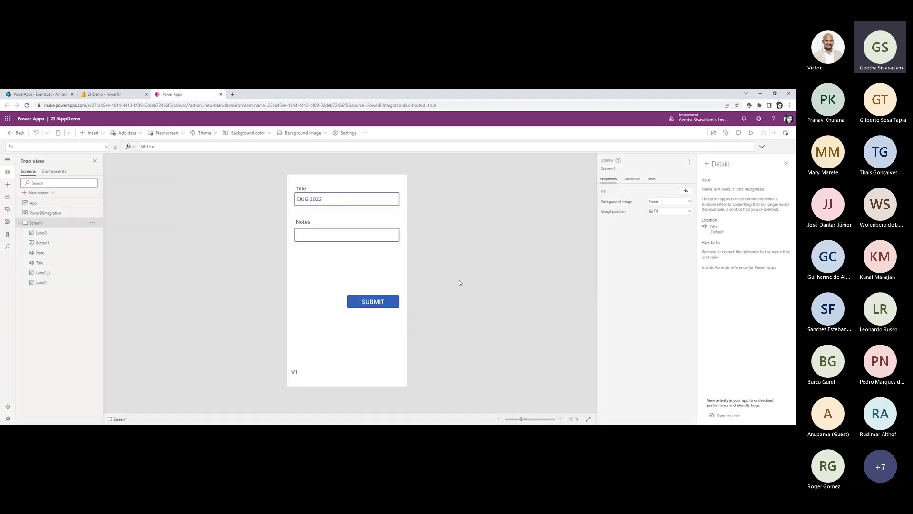
{"action": "left_click", "coordinate": [111, 95]}
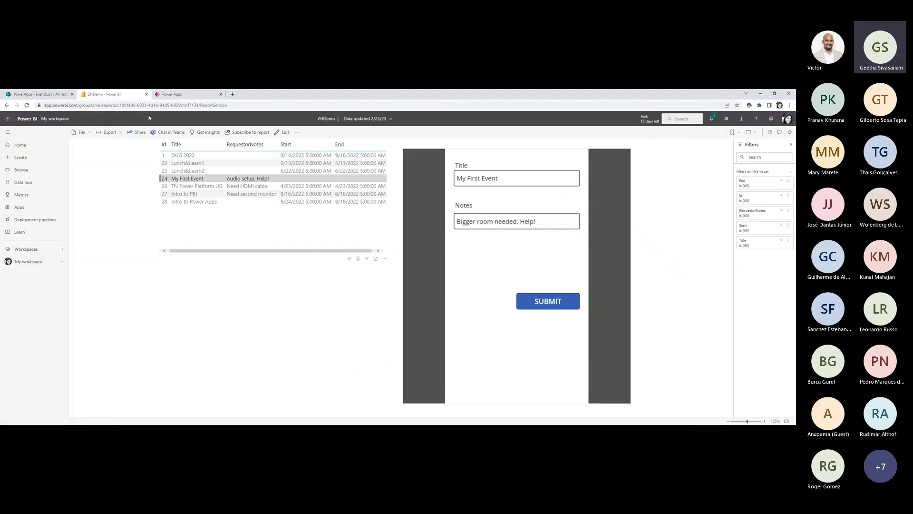
{"action": "left_click", "coordinate": [203, 105]}
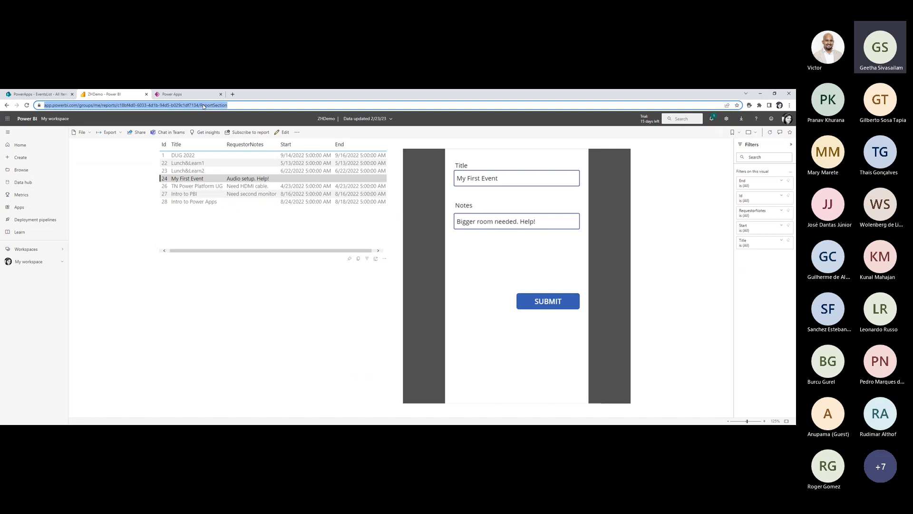
{"action": "key", "text": "Return"}
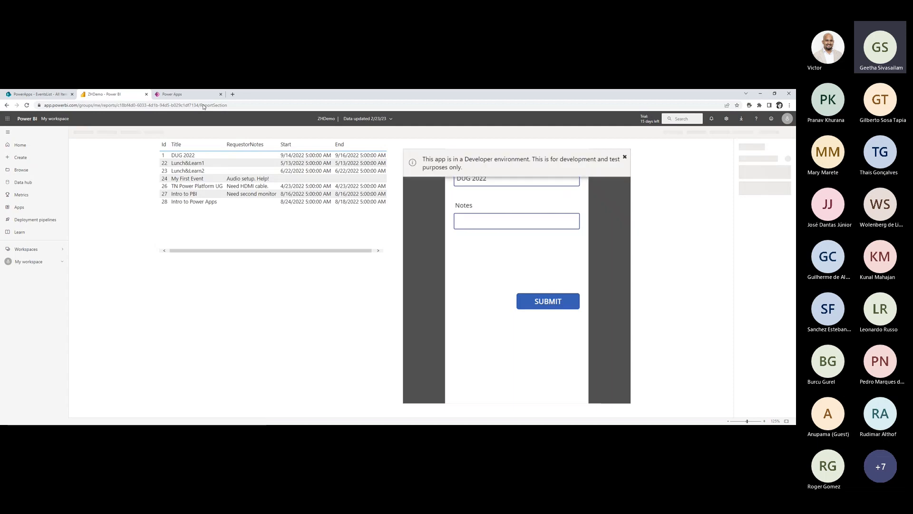
{"action": "left_click", "coordinate": [203, 105]}
{"action": "key", "text": "Return"}
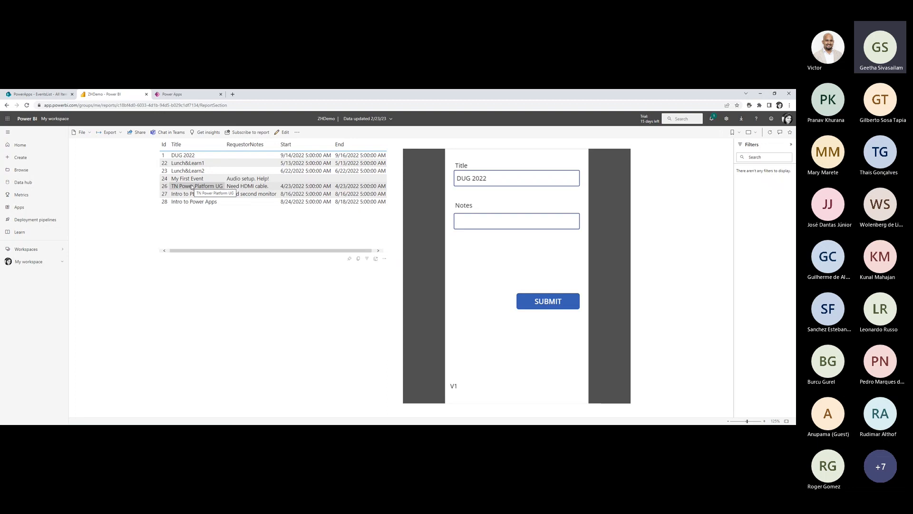
Select the DUG 2022 event in the report table and submit the note "Bigger room needed!" through the embedded form.
{"action": "left_click", "coordinate": [190, 156]}
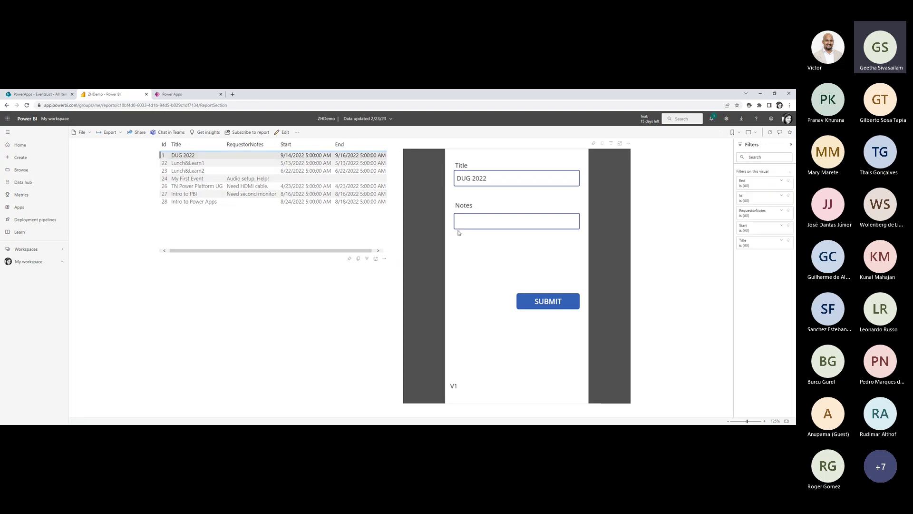
{"action": "left_click", "coordinate": [480, 222]}
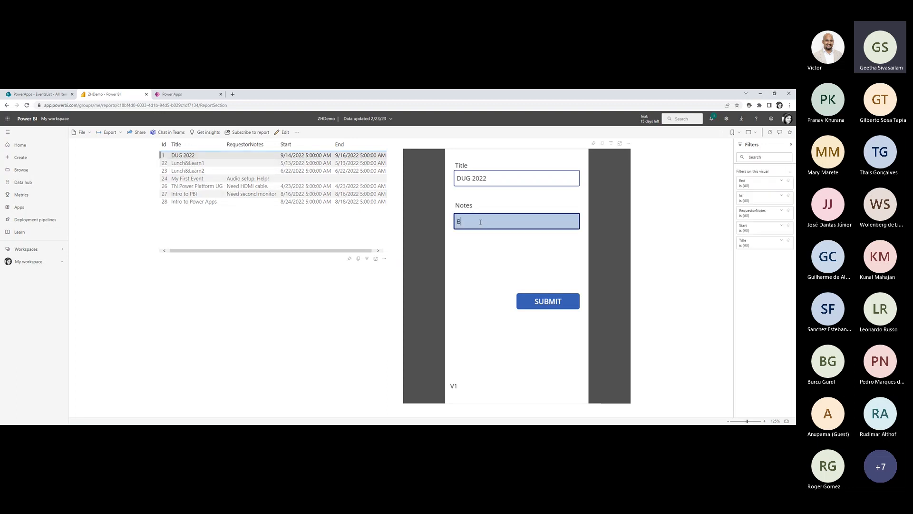
{"action": "type", "text": "Bigger room needed"}
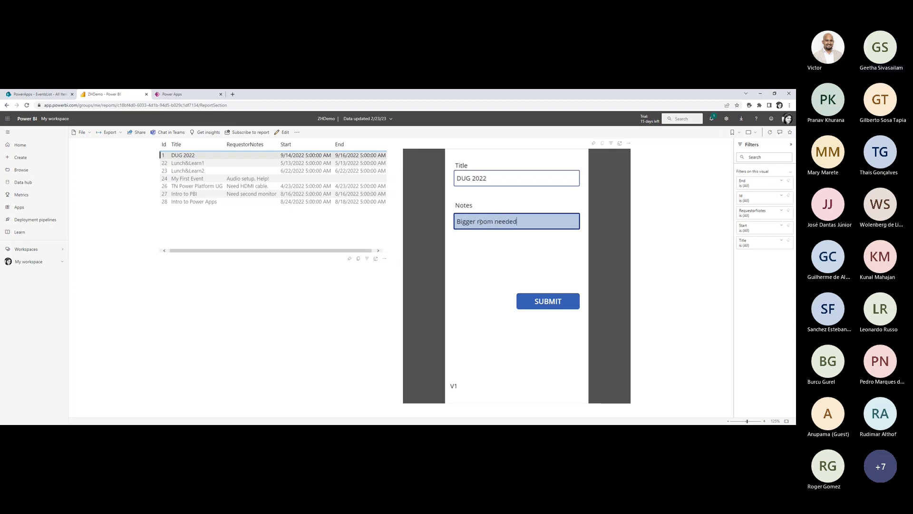
{"action": "type", "text": "!"}
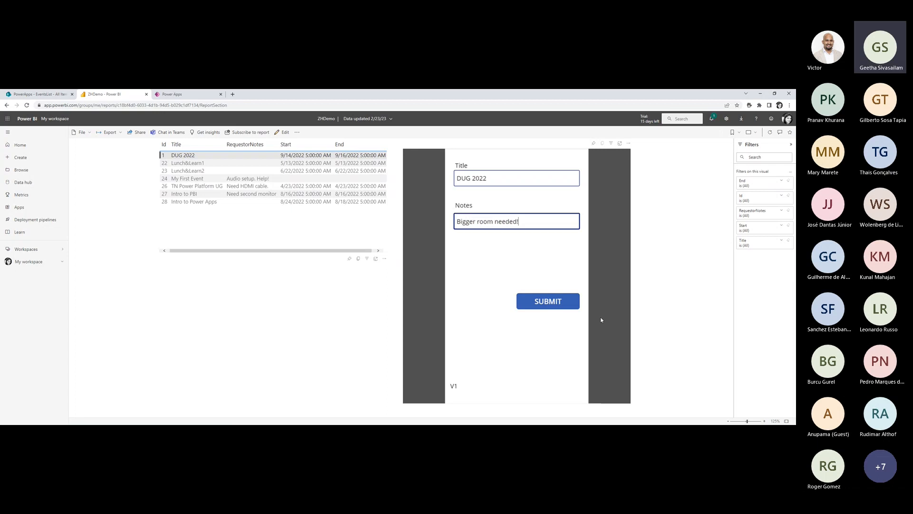
{"action": "left_click", "coordinate": [568, 306]}
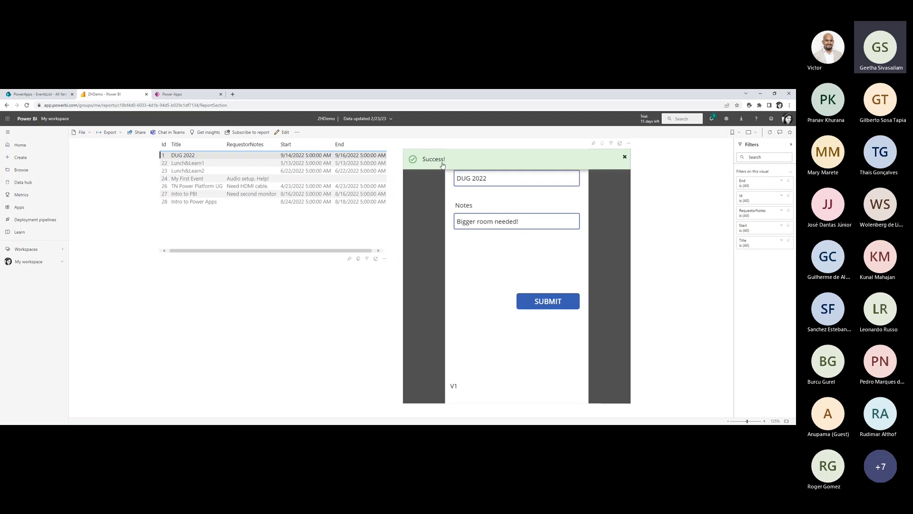
Reload the EventsList SharePoint list and check the RequestorNotes value of the DUG 2022 event.
{"action": "left_click", "coordinate": [25, 95]}
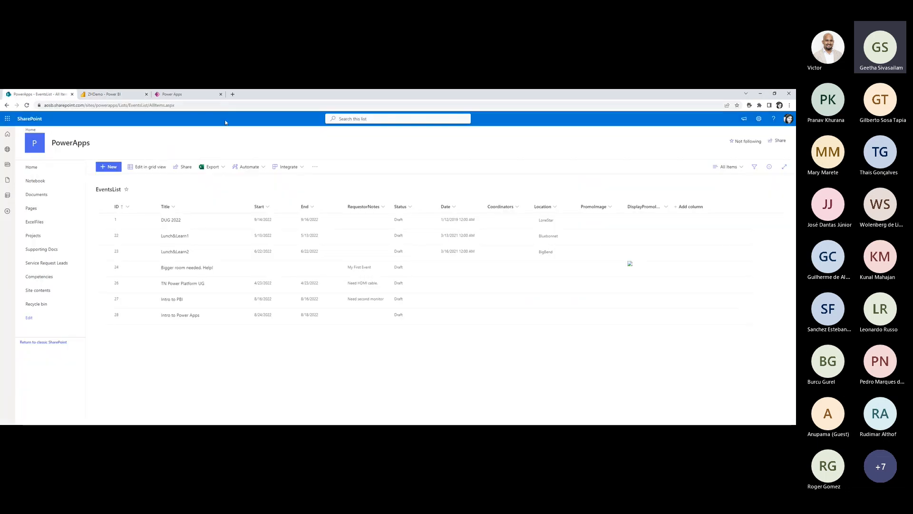
{"action": "left_click", "coordinate": [223, 106]}
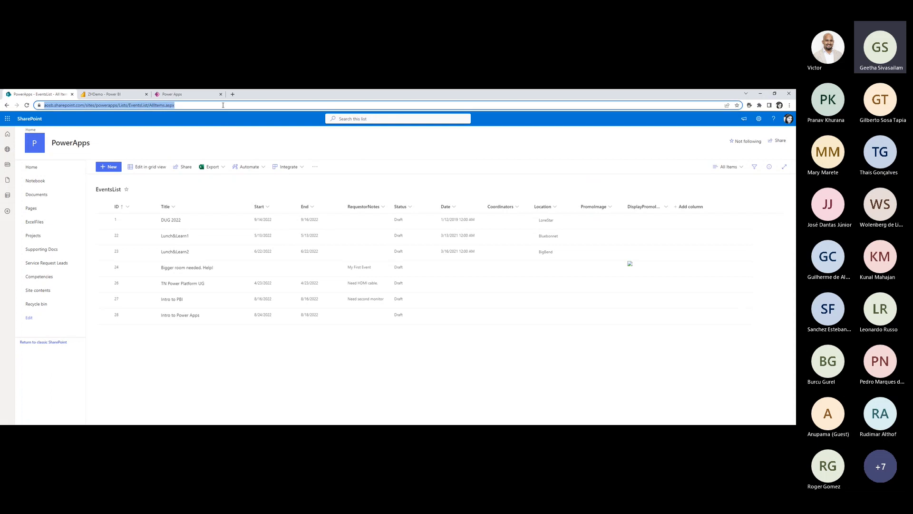
{"action": "key", "text": "Return"}
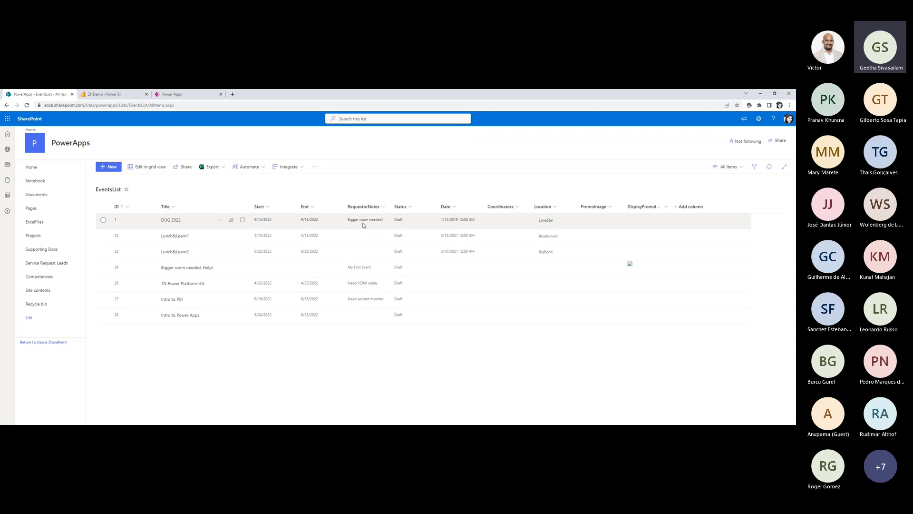
Refresh the ZHDemo dataset from My workspace in Power BI and expand the details of its refresh warning.
{"action": "left_click", "coordinate": [105, 94]}
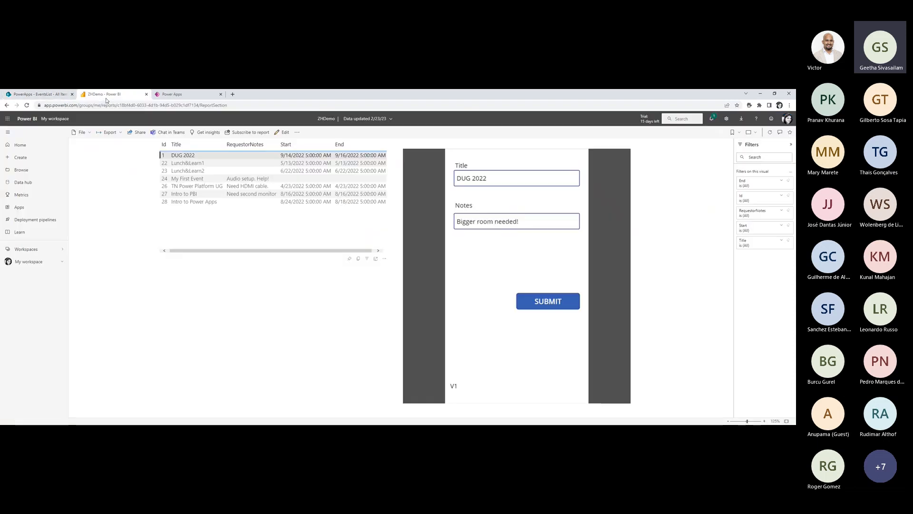
{"action": "left_click", "coordinate": [41, 262]}
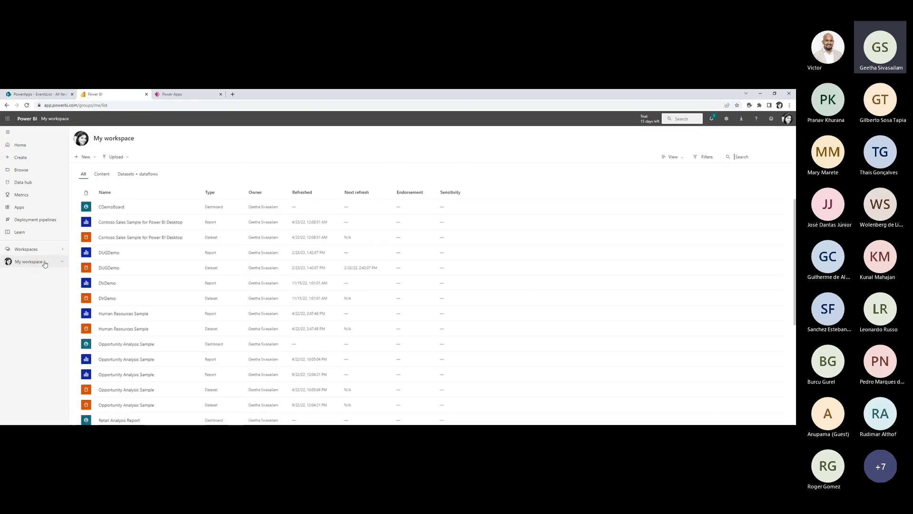
{"action": "scroll", "coordinate": [163, 300], "scroll_direction": "down", "scroll_amount": 10}
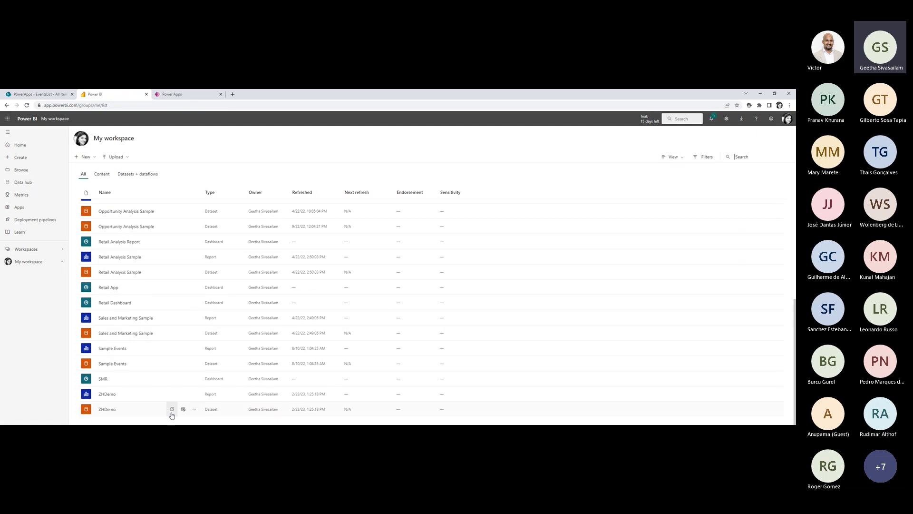
{"action": "left_click", "coordinate": [172, 410]}
{"action": "left_click", "coordinate": [330, 409]}
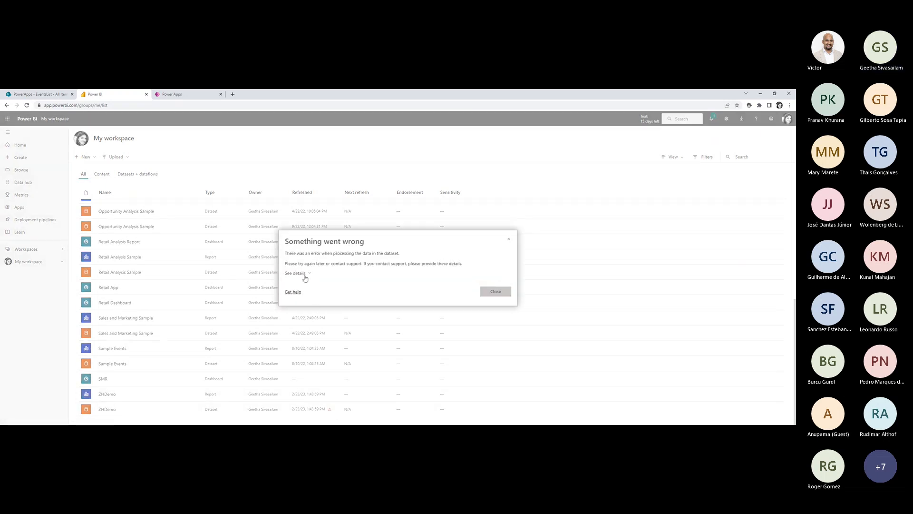
{"action": "left_click", "coordinate": [306, 274]}
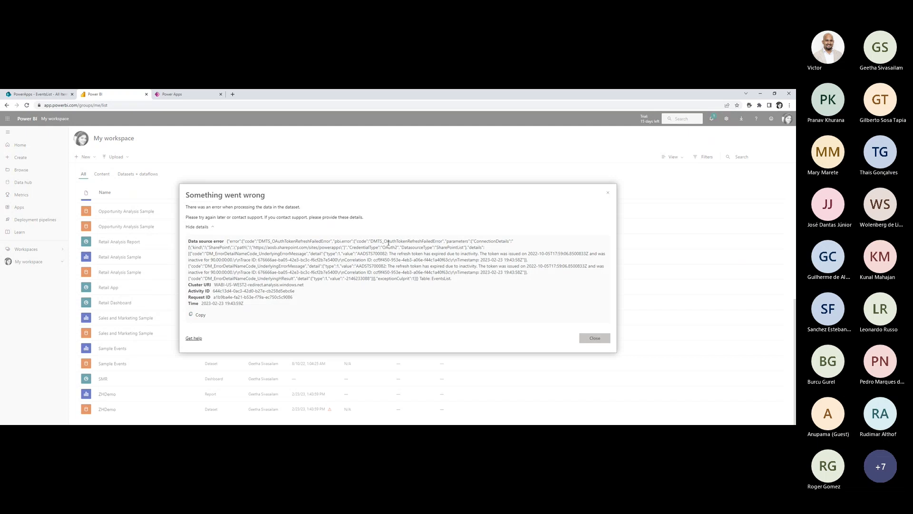
Dismiss the error details, check the ZHDemo dataset's refresh history in its settings, and expand its scheduled refresh options.
{"action": "left_click", "coordinate": [594, 338]}
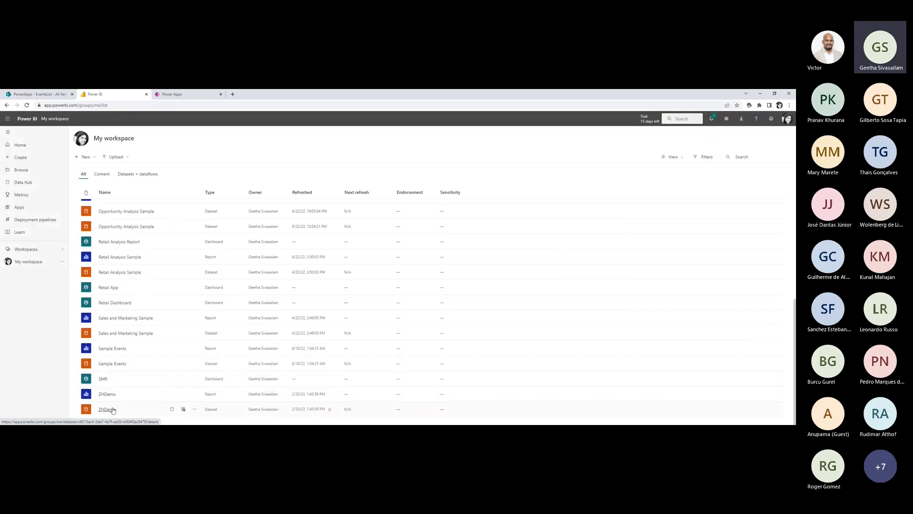
{"action": "left_click", "coordinate": [194, 409]}
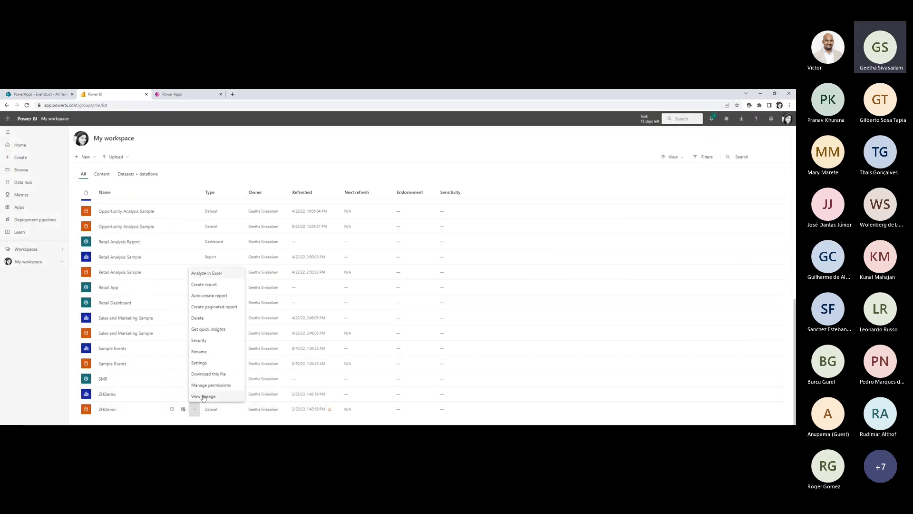
{"action": "left_click", "coordinate": [202, 363]}
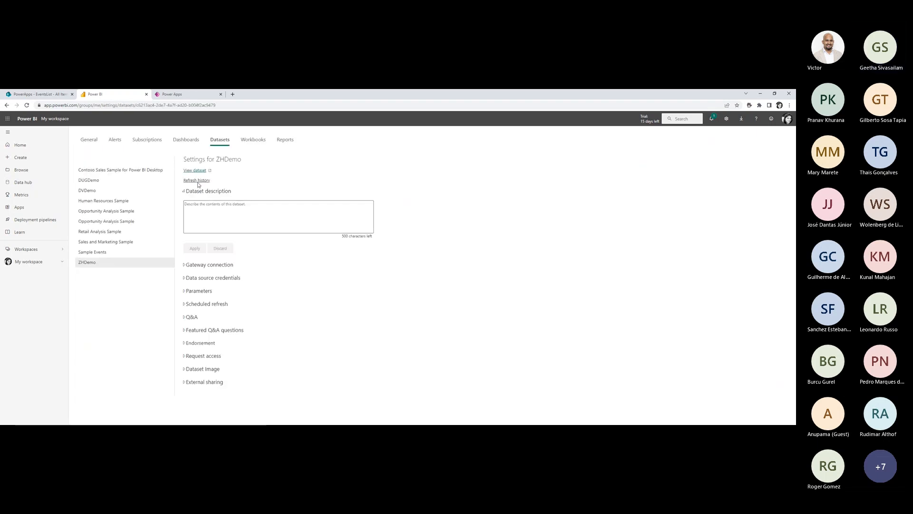
{"action": "left_click", "coordinate": [196, 180]}
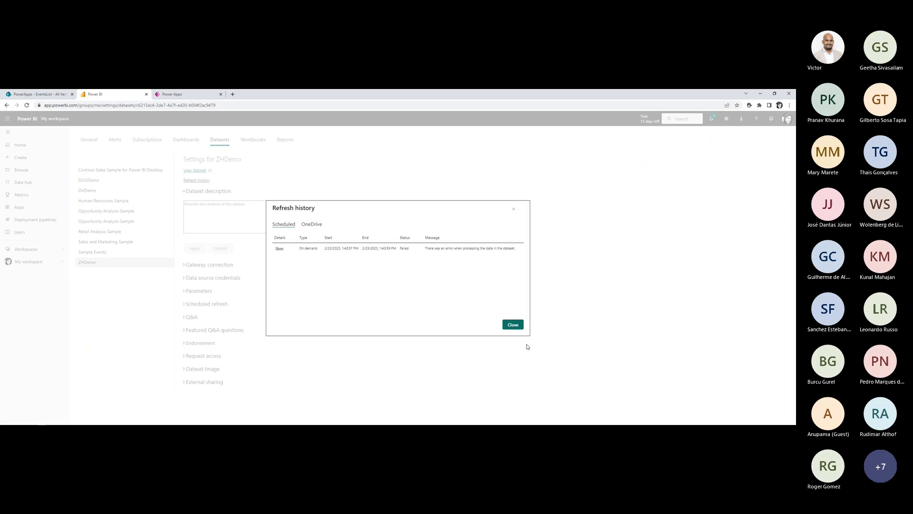
{"action": "left_click", "coordinate": [512, 324]}
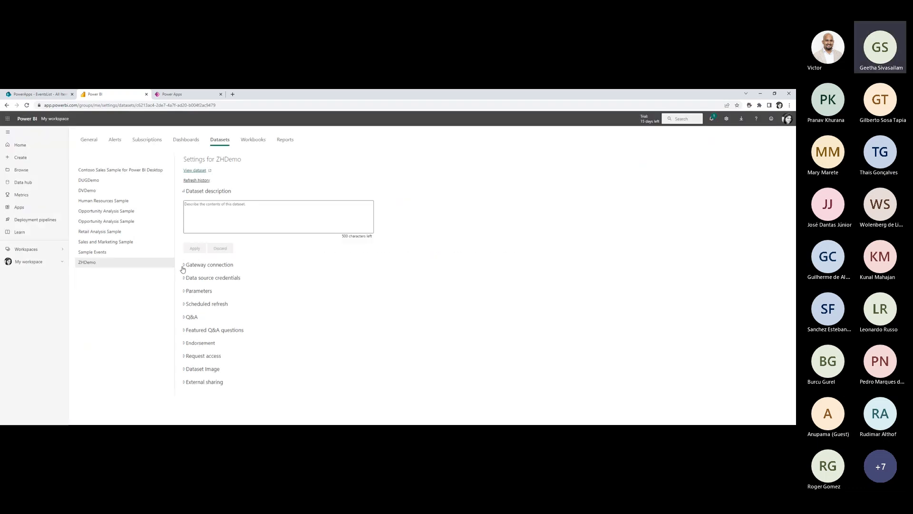
{"action": "left_click", "coordinate": [184, 305]}
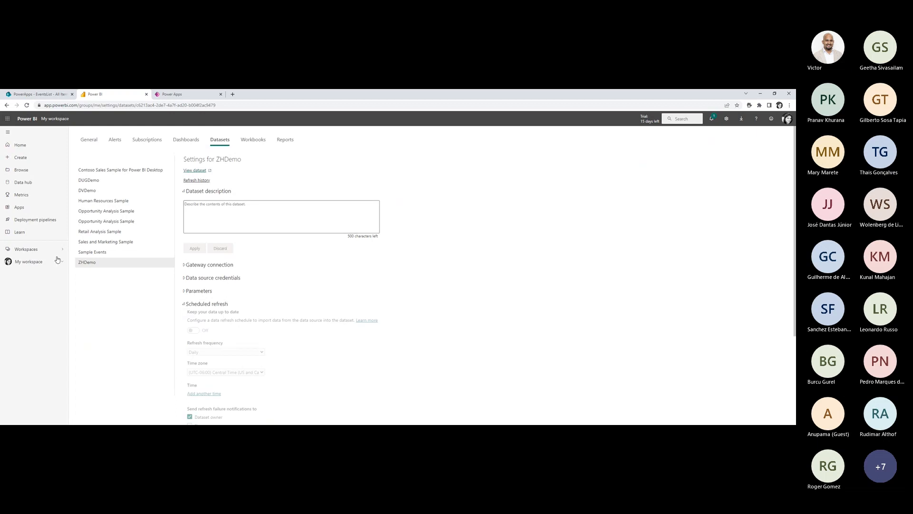
Refresh the ZHDemo dataset again from My workspace and check the EventsList items in SharePoint meanwhile.
{"action": "left_click", "coordinate": [42, 262]}
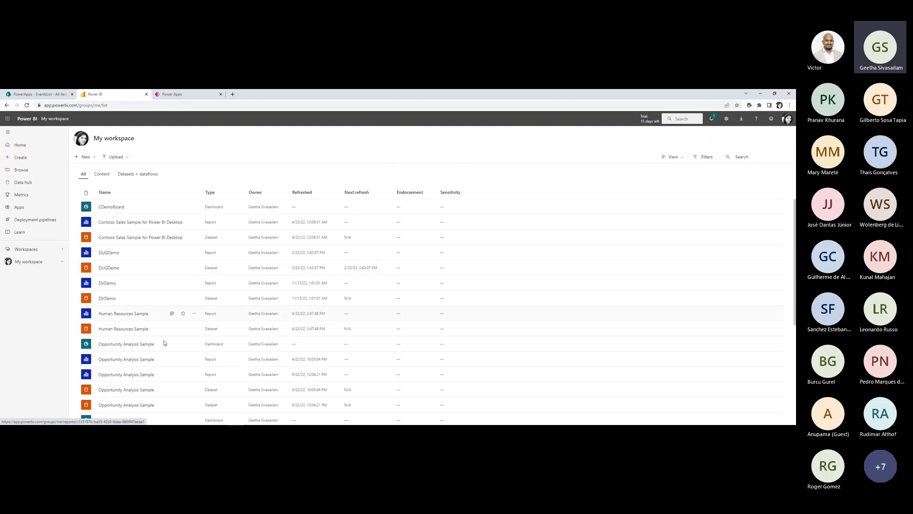
{"action": "scroll", "coordinate": [169, 375], "scroll_direction": "down", "scroll_amount": 5}
{"action": "scroll", "coordinate": [168, 375], "scroll_direction": "down", "scroll_amount": 1}
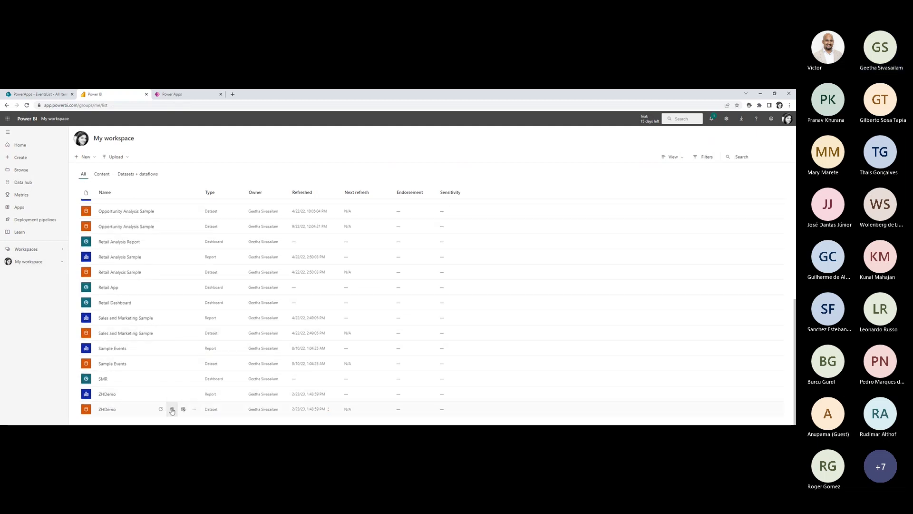
{"action": "left_click", "coordinate": [43, 94]}
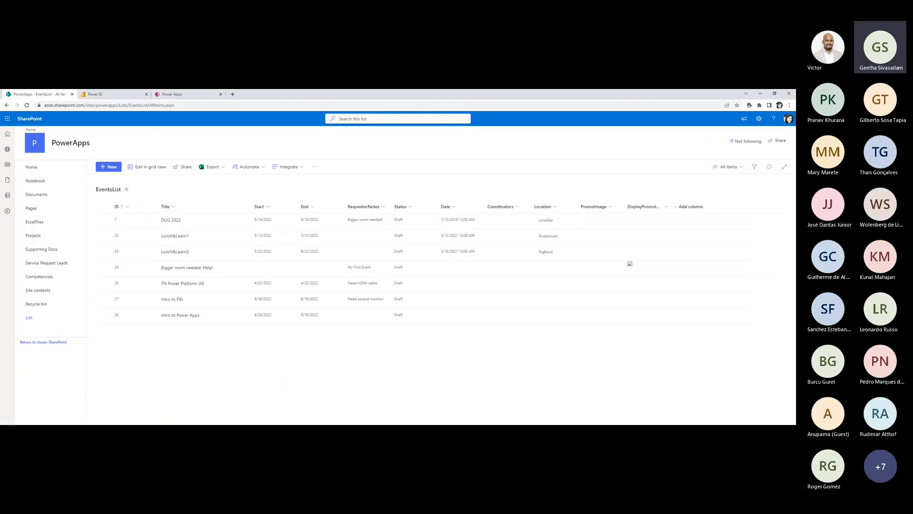
{"action": "left_click", "coordinate": [109, 93]}
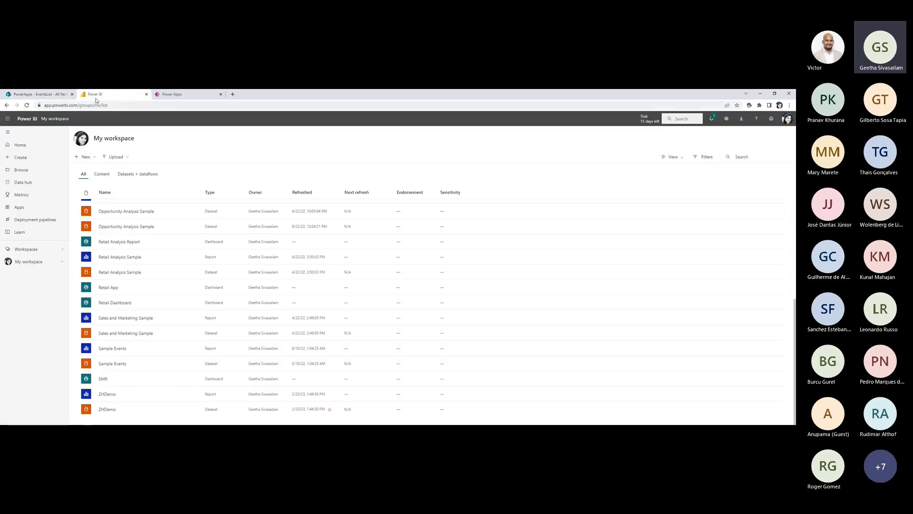
Download the ZHDemo report with its data as a .pbix copy and open it maximized in Power BI Desktop.
{"action": "left_click", "coordinate": [107, 394]}
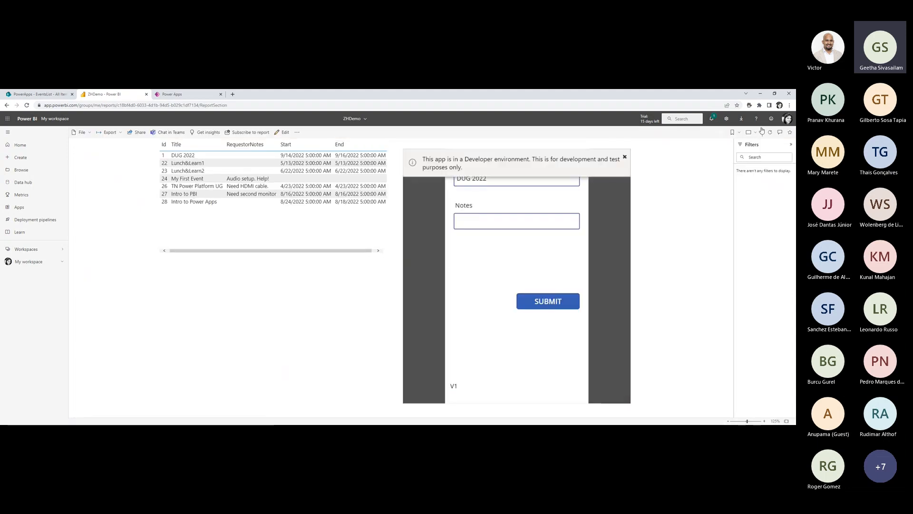
{"action": "left_click", "coordinate": [86, 135]}
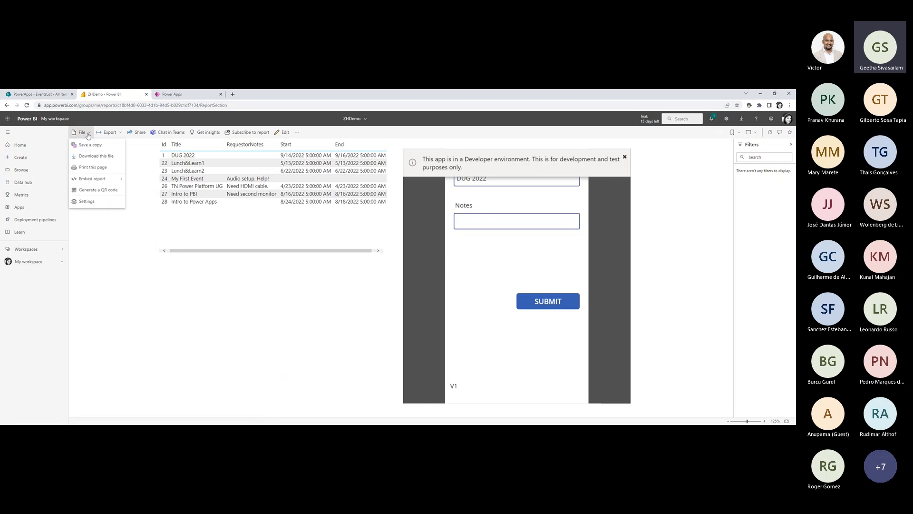
{"action": "left_click", "coordinate": [96, 155]}
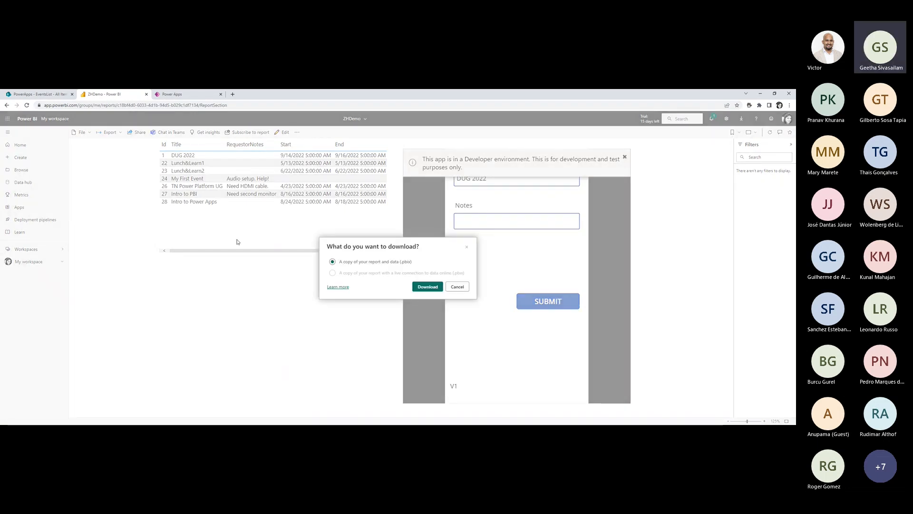
{"action": "left_click", "coordinate": [421, 287]}
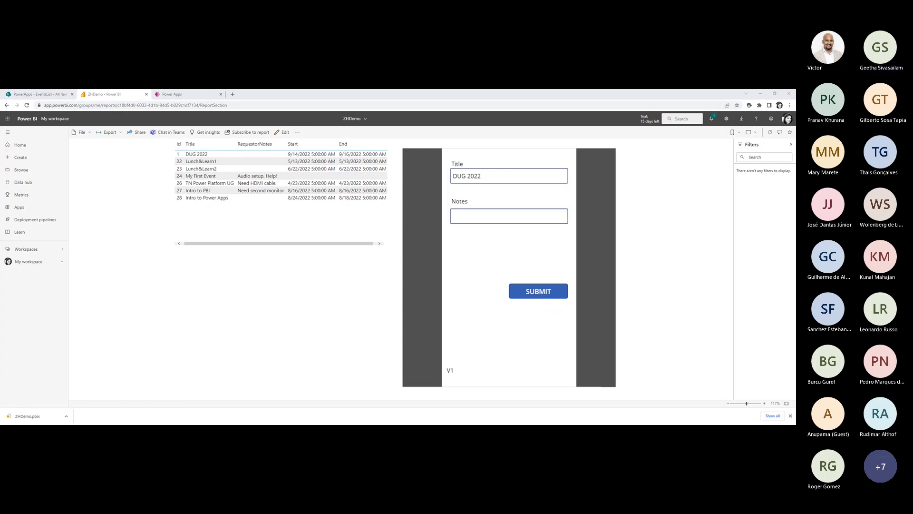
{"action": "left_click", "coordinate": [67, 416]}
{"action": "left_click", "coordinate": [77, 376]}
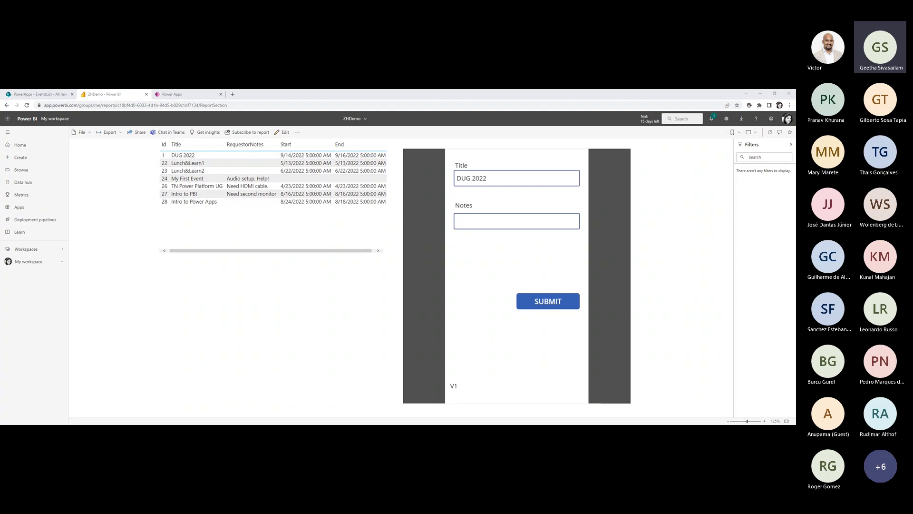
{"action": "key", "text": "alt+Tab"}
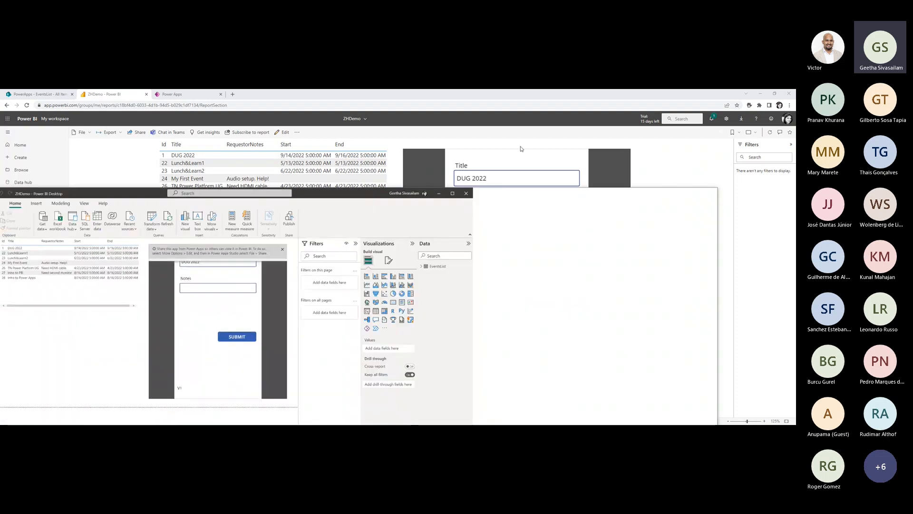
{"action": "left_click", "coordinate": [723, 148]}
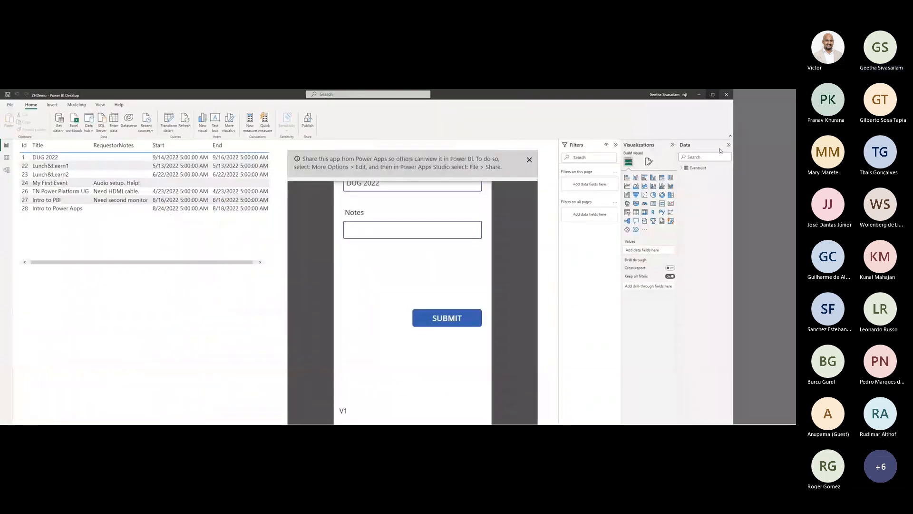
Refresh the EventsList table's data from the model view and return to the report page.
{"action": "left_click", "coordinate": [7, 170]}
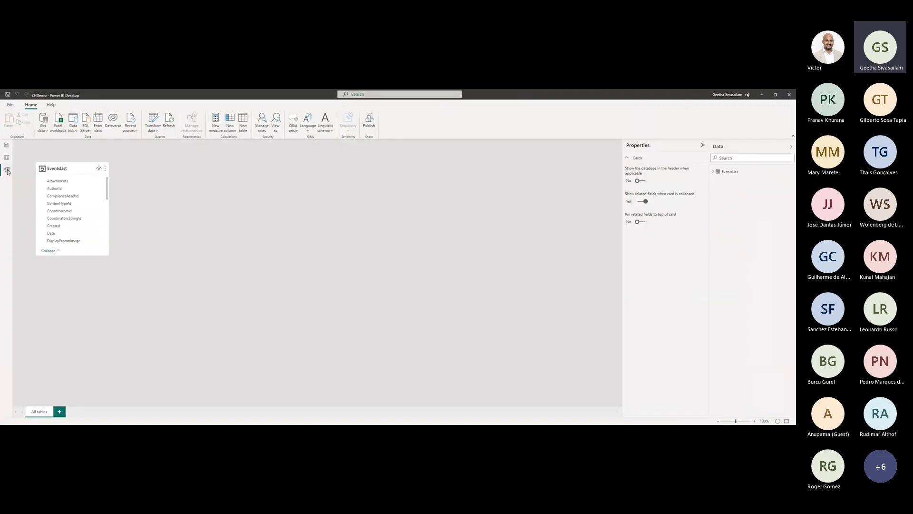
{"action": "left_click", "coordinate": [105, 170]}
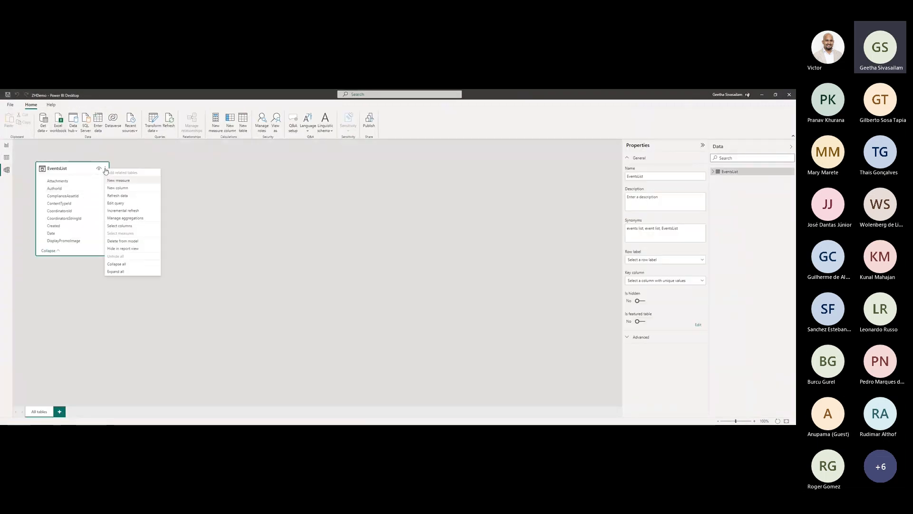
{"action": "left_click", "coordinate": [135, 196]}
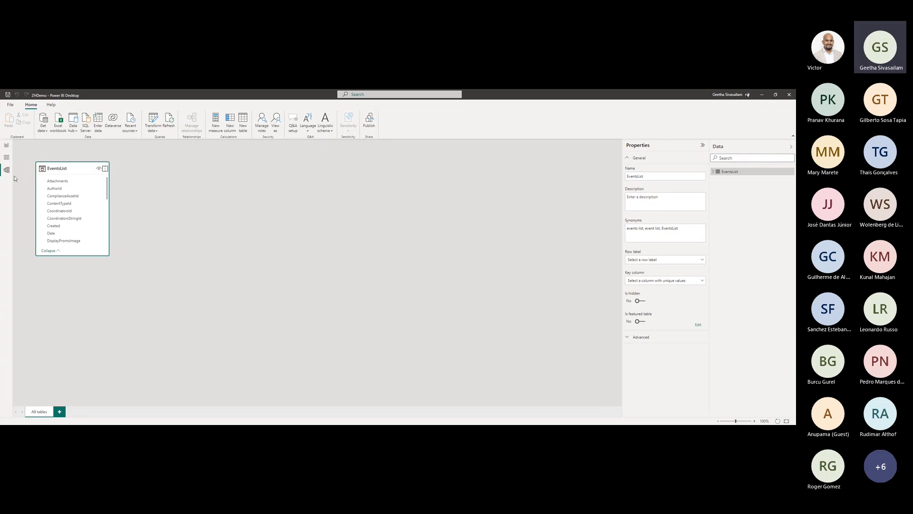
{"action": "left_click", "coordinate": [7, 147]}
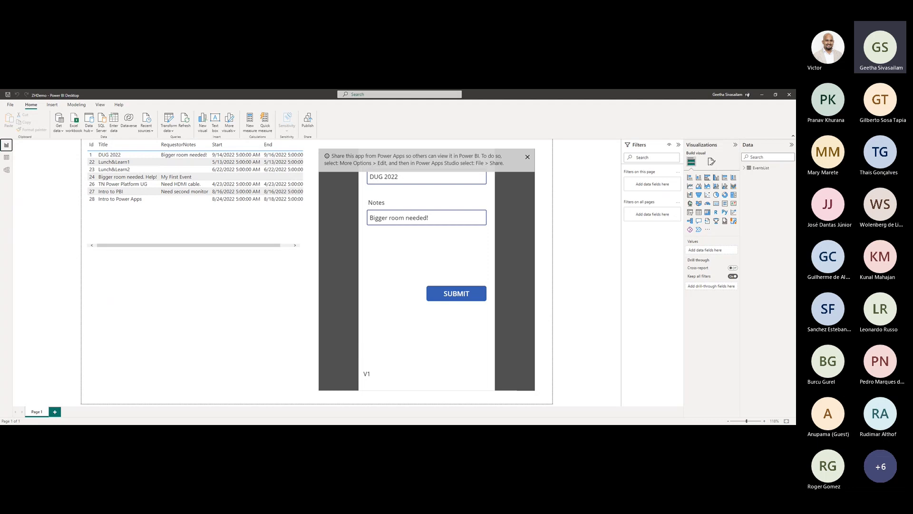
Switch back to the Power BI service in the browser and view the ZHDemo dataset's details from My workspace.
{"action": "key", "text": "alt+Tab"}
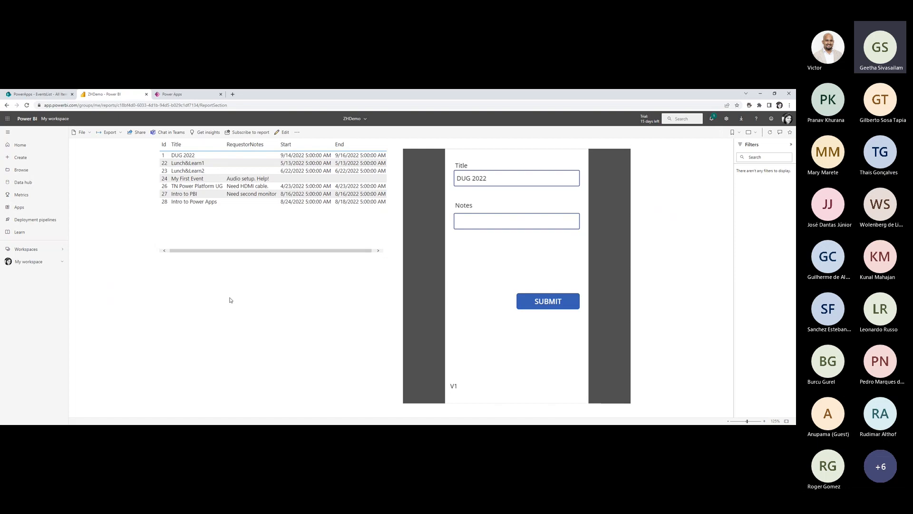
{"action": "left_click", "coordinate": [189, 97]}
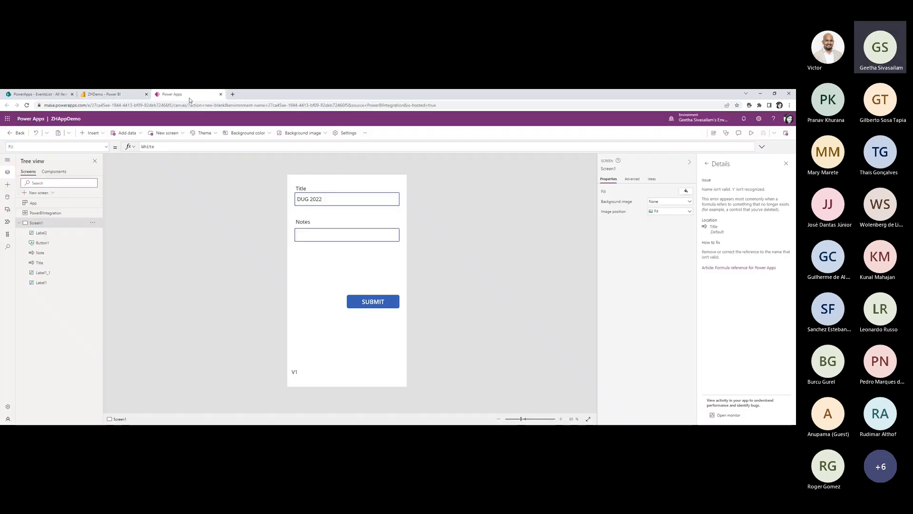
{"action": "left_click", "coordinate": [105, 95]}
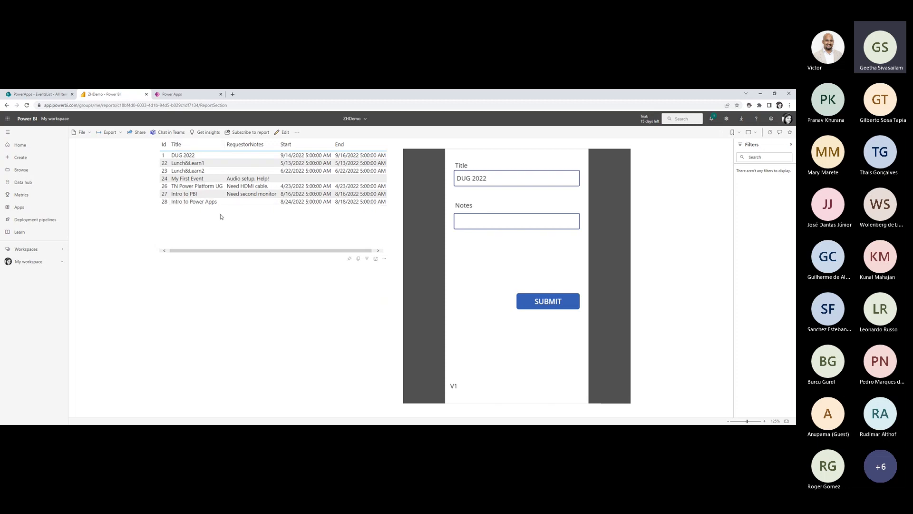
{"action": "left_click", "coordinate": [30, 266]}
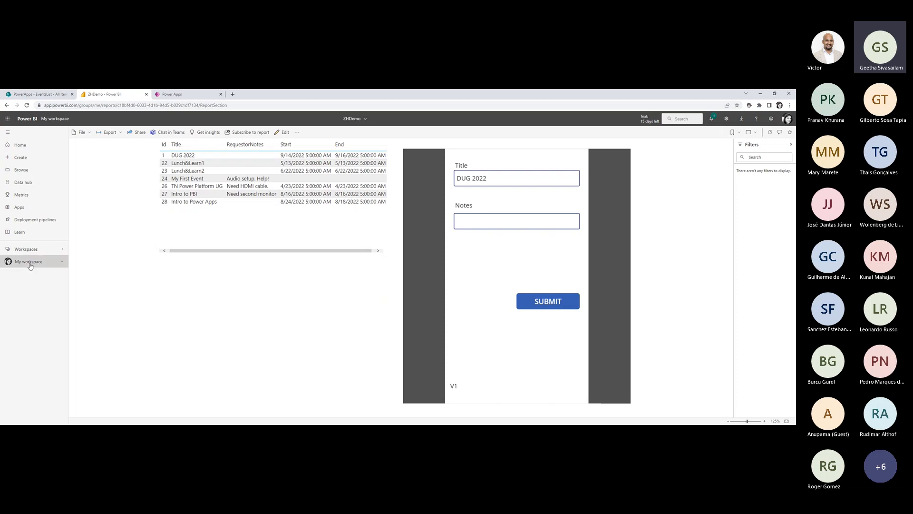
{"action": "scroll", "coordinate": [164, 390], "scroll_direction": "down", "scroll_amount": 1}
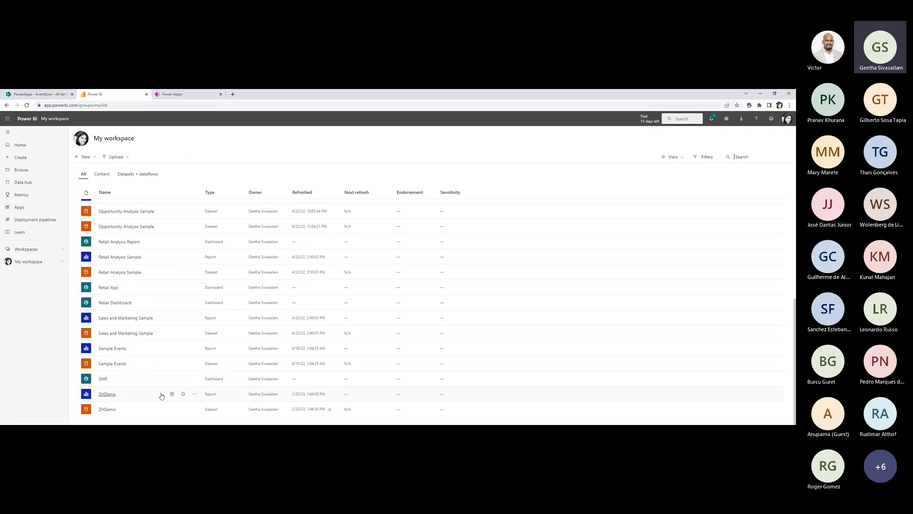
{"action": "left_click", "coordinate": [106, 409]}
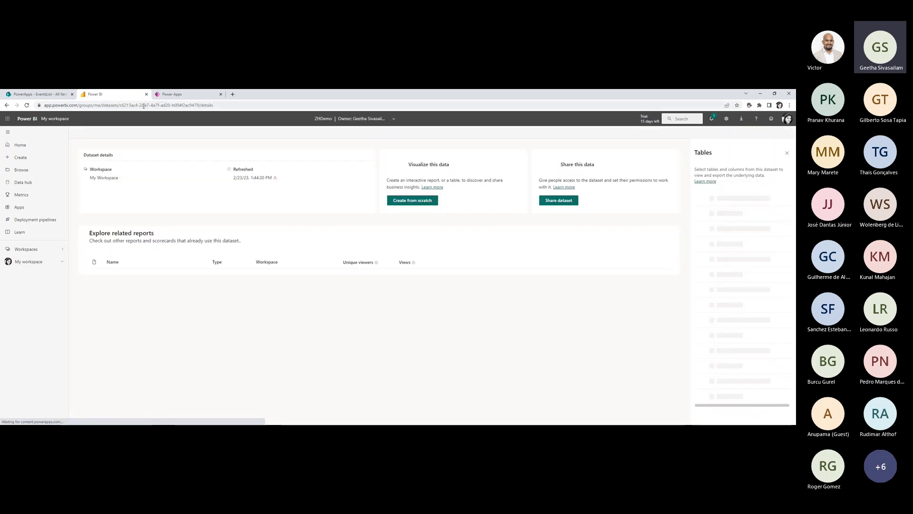
In Power Apps, append PowerBIIntegration.Refresh(); after the Notify call in the SUBMIT button's OnSelect formula.
{"action": "left_click", "coordinate": [177, 94]}
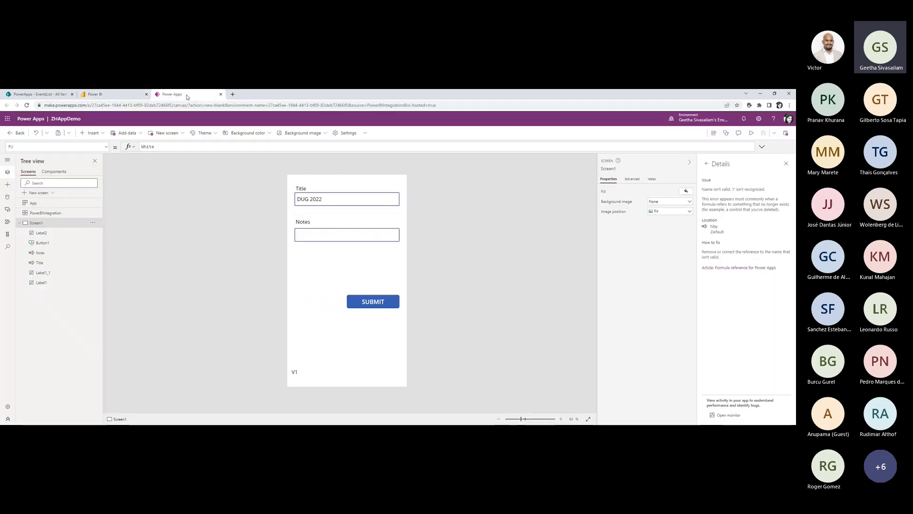
{"action": "left_click", "coordinate": [386, 308]}
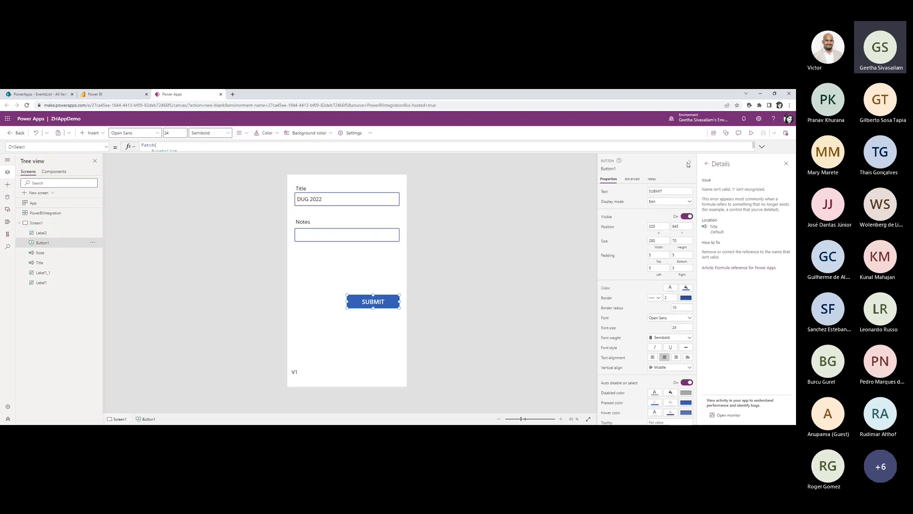
{"action": "left_click", "coordinate": [761, 146]}
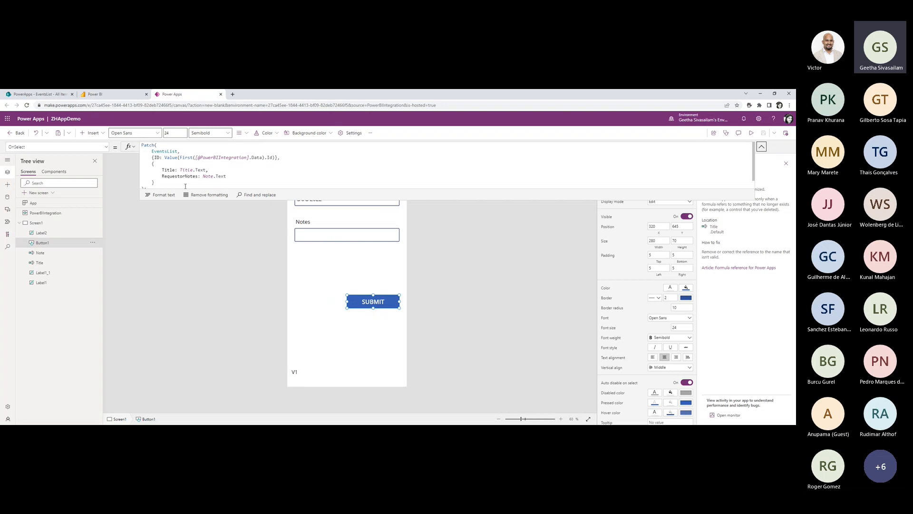
{"action": "left_click", "coordinate": [186, 186]}
{"action": "left_click", "coordinate": [257, 186]}
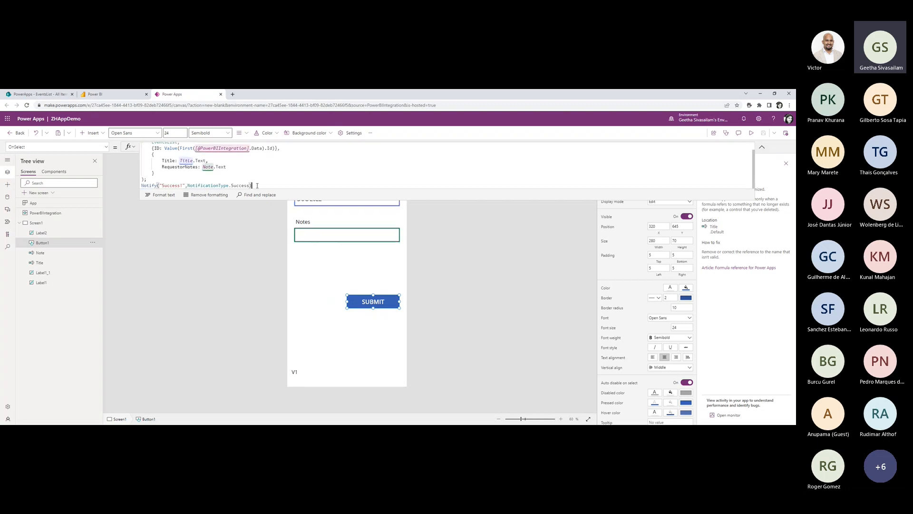
{"action": "type", "text": ";"}
{"action": "key", "text": "shift+Return"}
{"action": "type", "text": "Pow"}
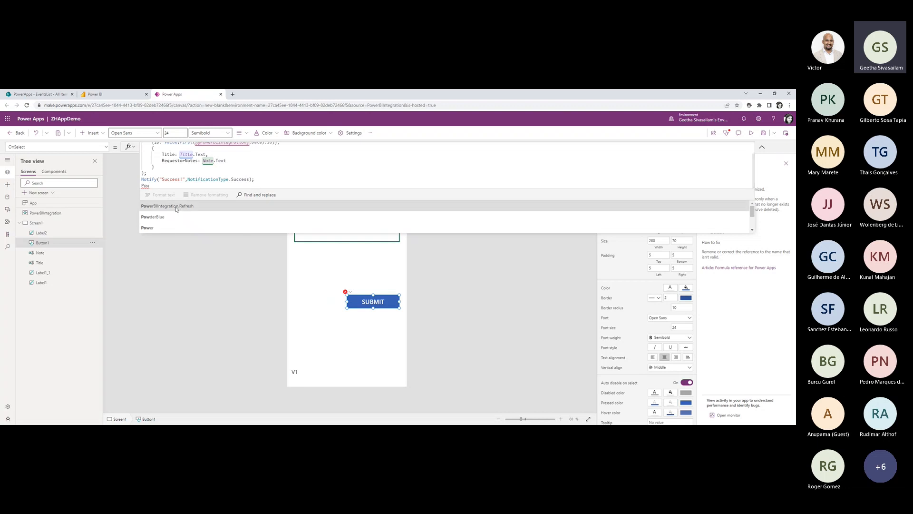
{"action": "left_click", "coordinate": [176, 205]}
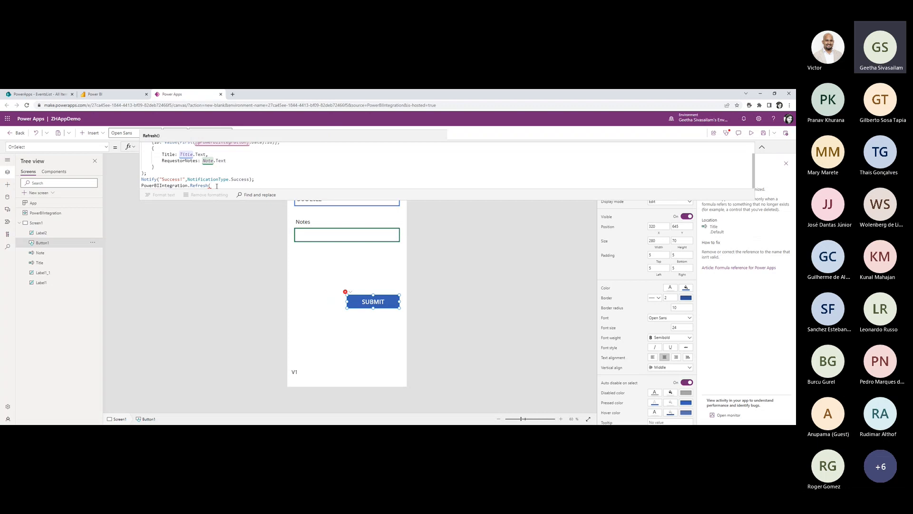
{"action": "type", "text": ");"}
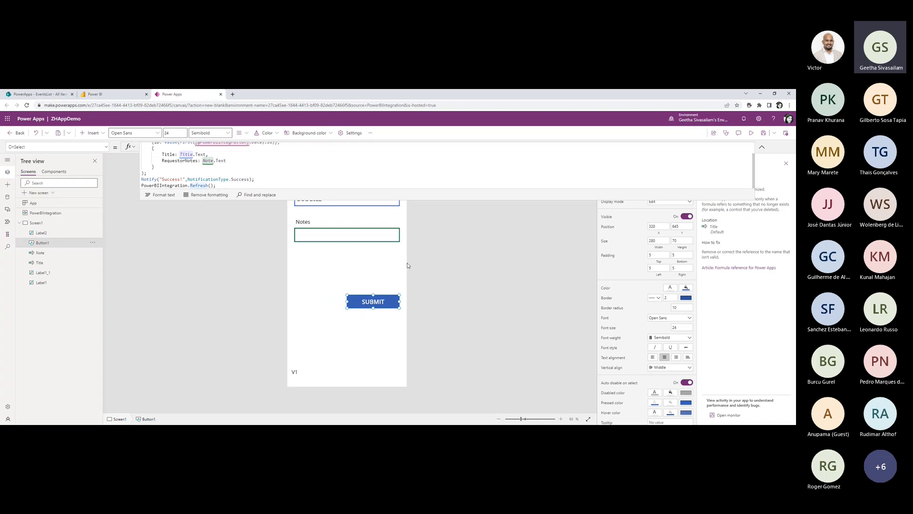
Set the version label's text to "V2" and publish this version of the ZHAppDemo app.
{"action": "left_click", "coordinate": [294, 373]}
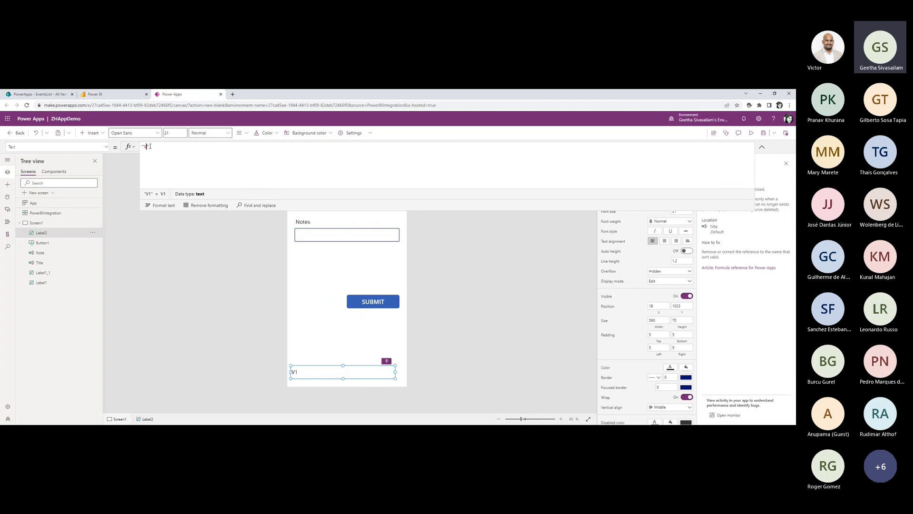
{"action": "key", "text": "BackSpace"}
{"action": "type", "text": "2"}
{"action": "left_click", "coordinate": [416, 302]}
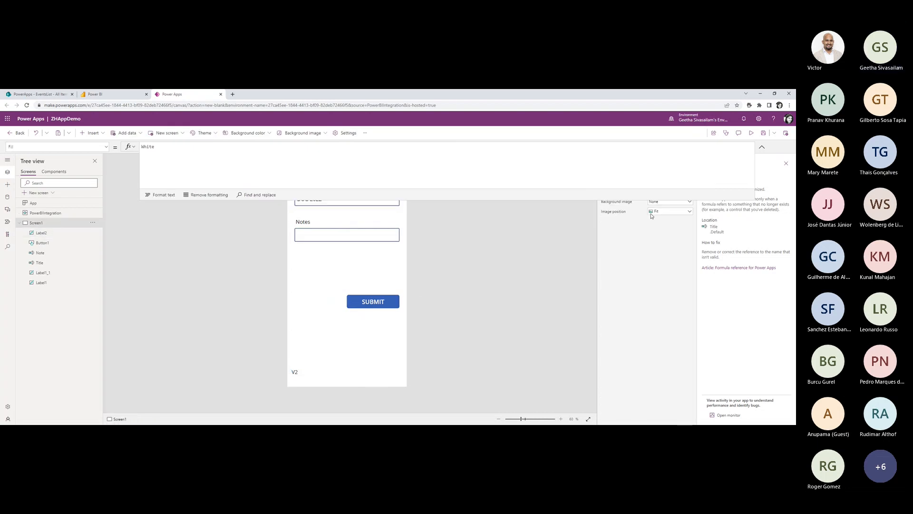
{"action": "left_click", "coordinate": [783, 133]}
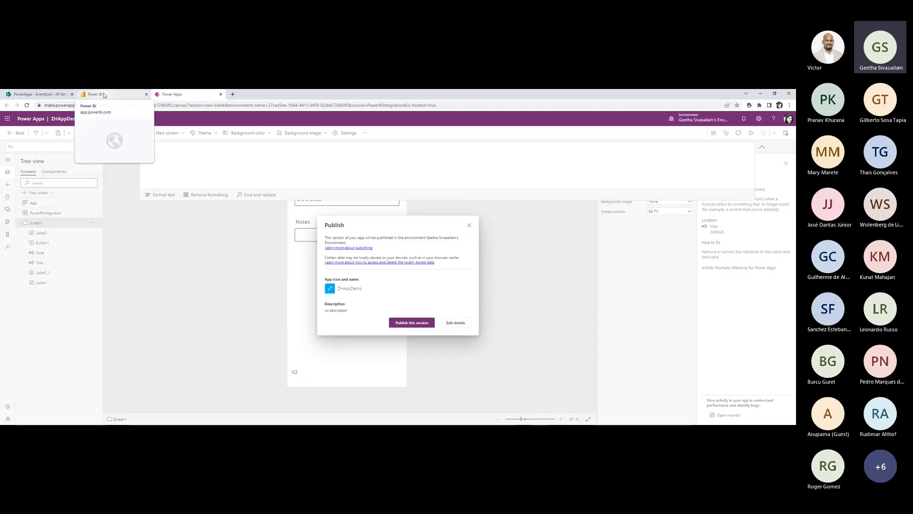
{"action": "left_click", "coordinate": [402, 322]}
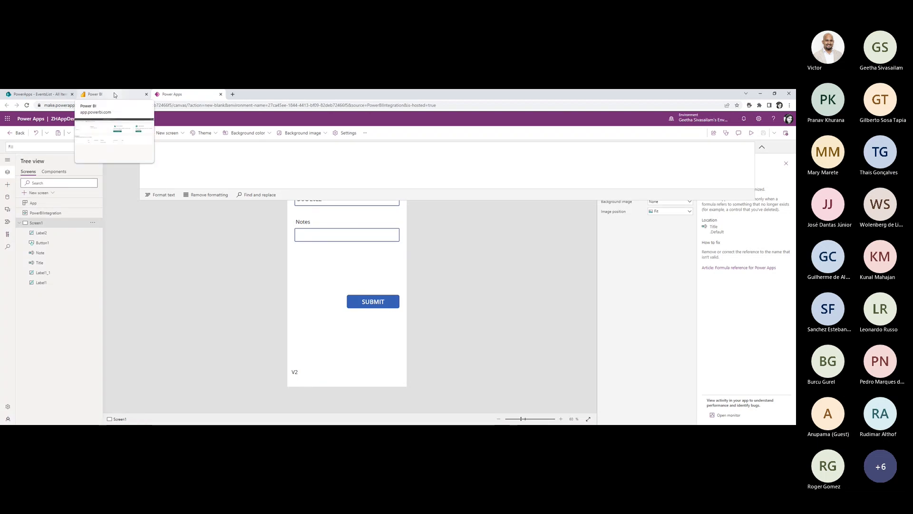
Switch to the Power BI service, open the ZHDemo report and reload it to load the newly published app version.
{"action": "left_click", "coordinate": [114, 94]}
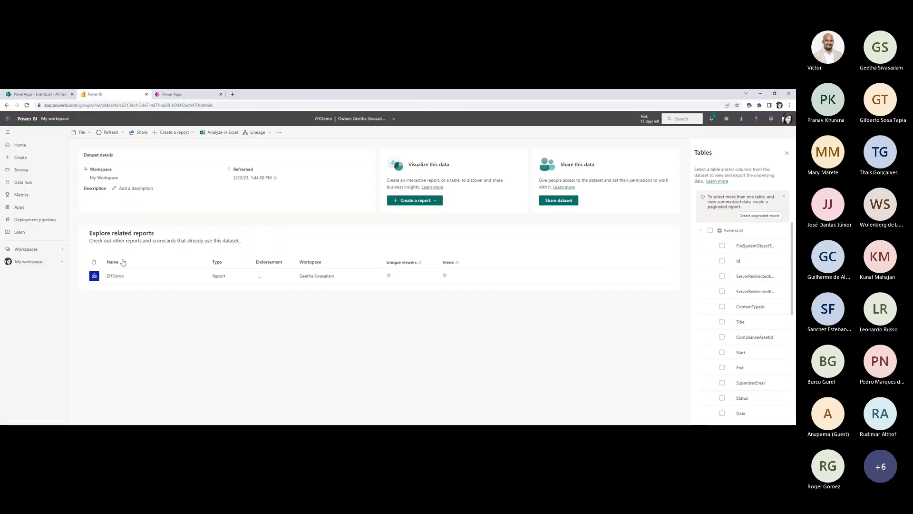
{"action": "left_click", "coordinate": [115, 277]}
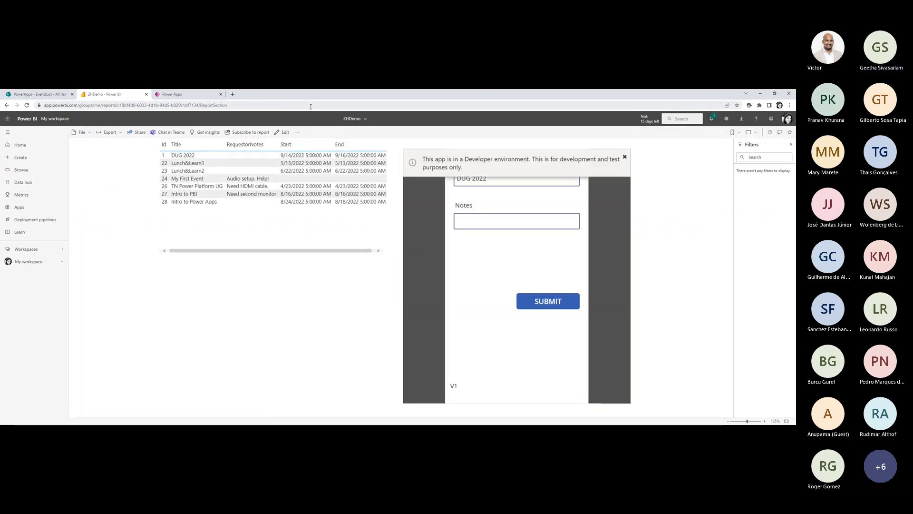
{"action": "left_click", "coordinate": [310, 105]}
{"action": "key", "text": "Return"}
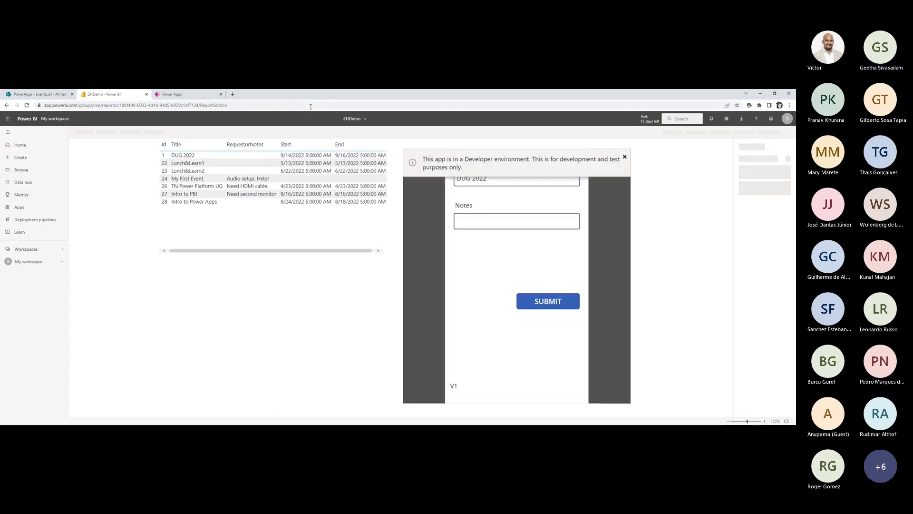
{"action": "left_click", "coordinate": [301, 104]}
{"action": "key", "text": "Return"}
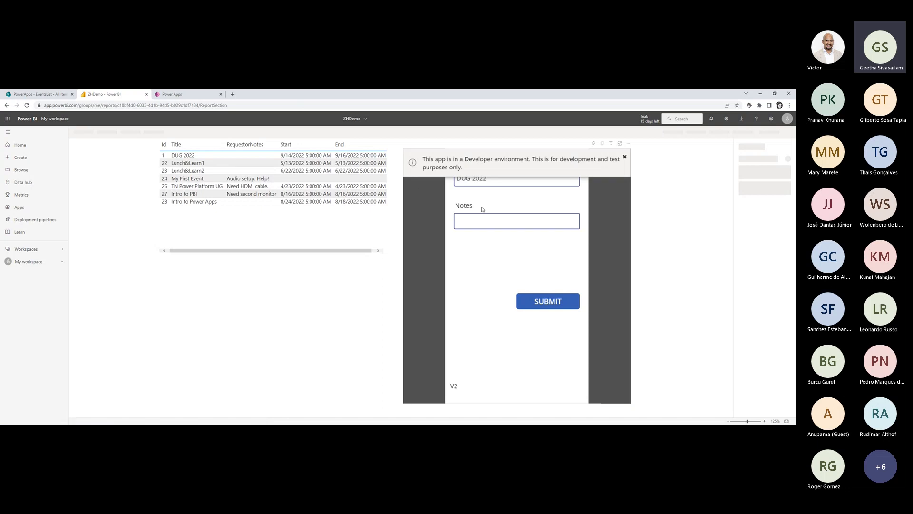
Select the My First Event row, change its note in the embedded app to "Audio setup. Test note" and submit it.
{"action": "left_click", "coordinate": [189, 179]}
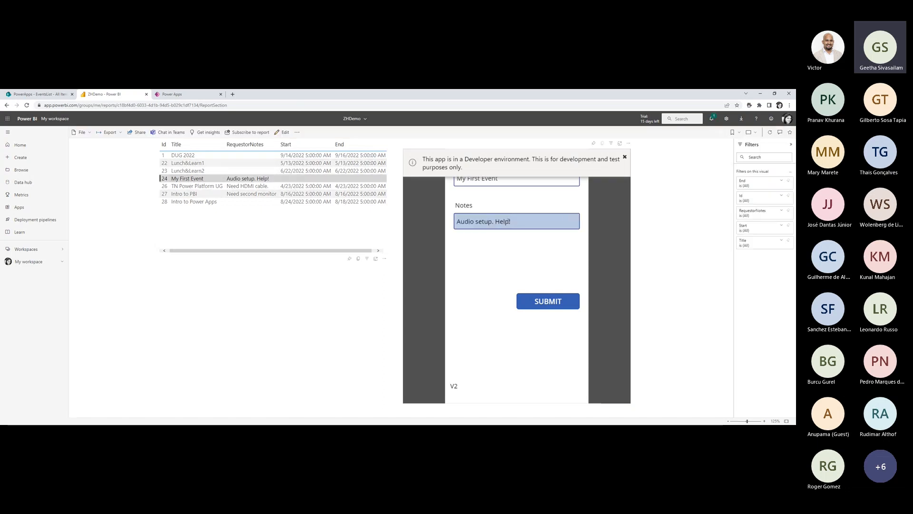
{"action": "left_click_drag", "start_coordinate": [510, 221], "coordinate": [494, 222]}
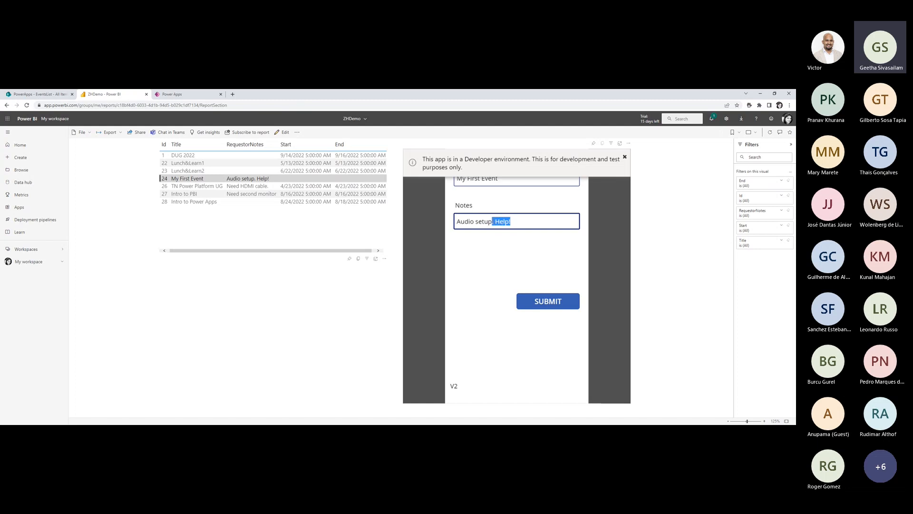
{"action": "key", "text": "BackSpace"}
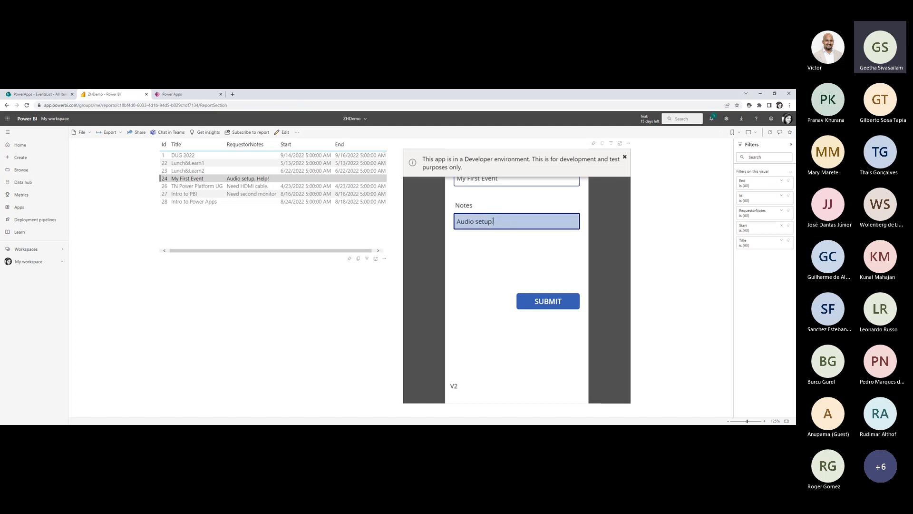
{"action": "type", "text": "Test note"}
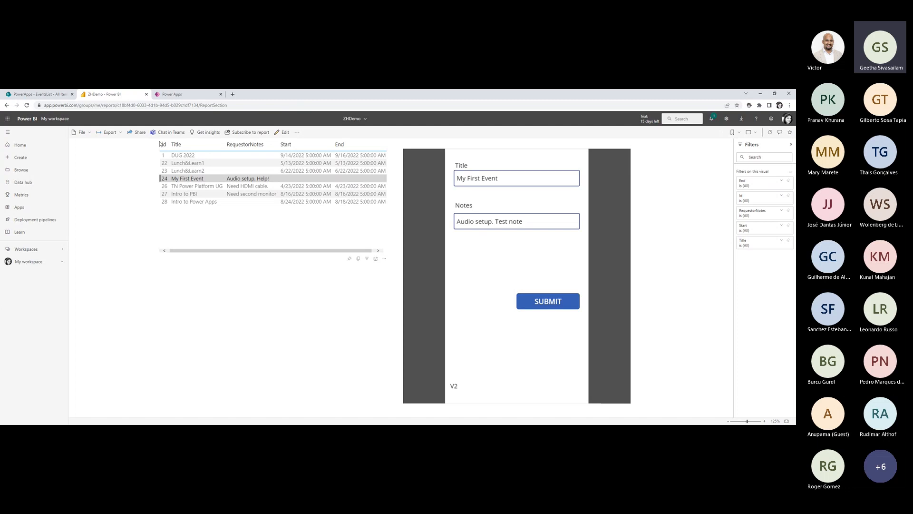
{"action": "left_click", "coordinate": [528, 301]}
Switch back to Power Apps, add a blank screen to the app and collapse the formula bar.
{"action": "left_click", "coordinate": [189, 94]}
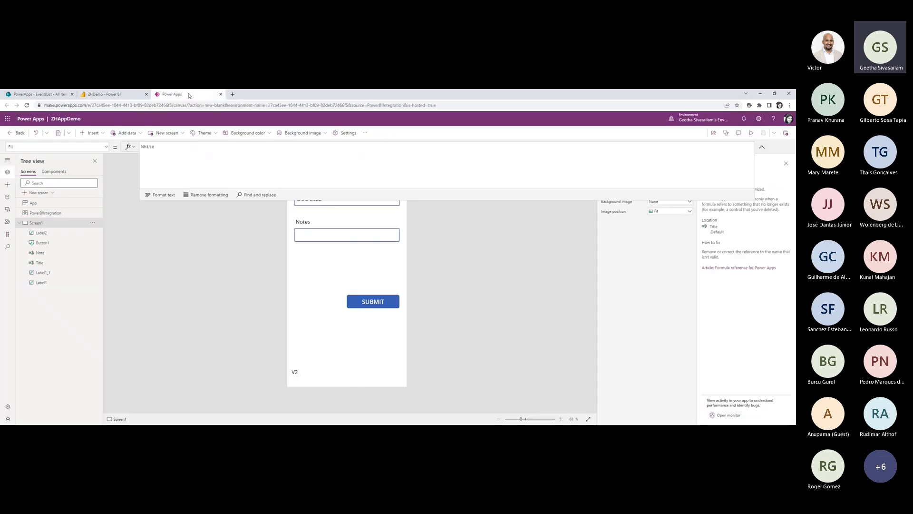
{"action": "left_click", "coordinate": [38, 192]}
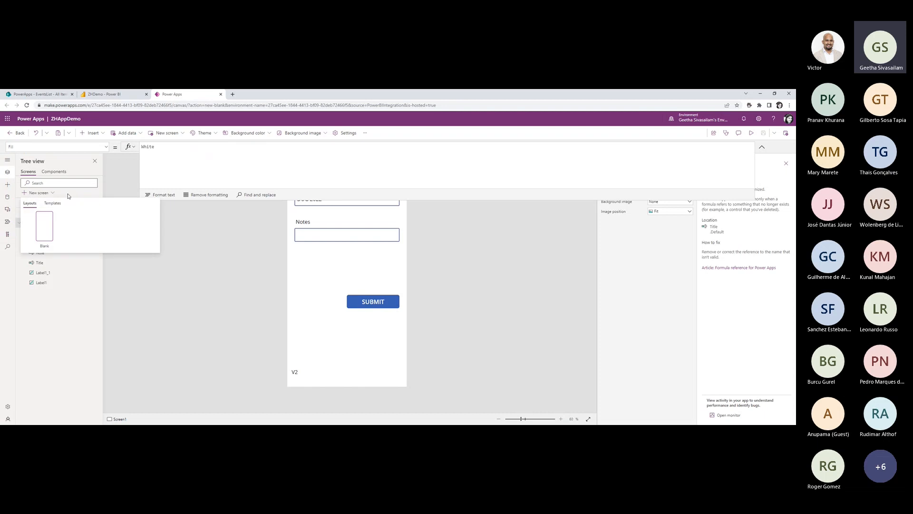
{"action": "left_click", "coordinate": [44, 230]}
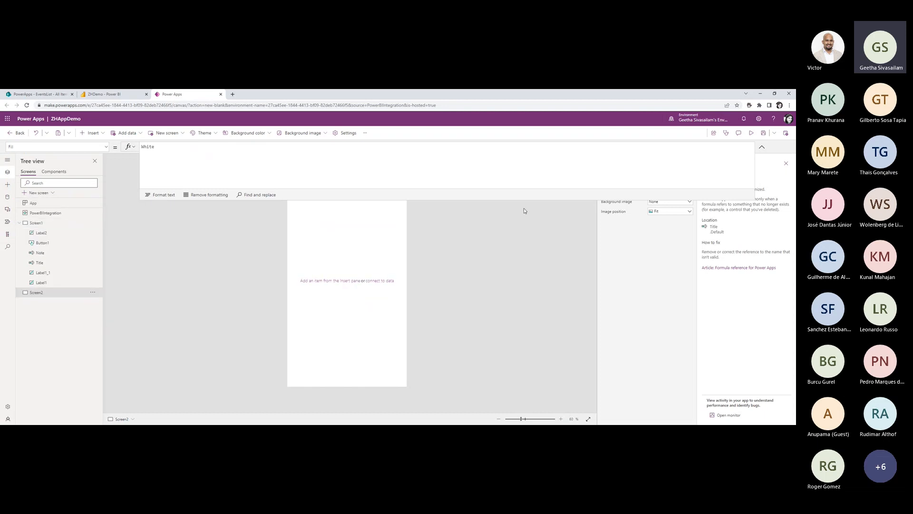
{"action": "left_click", "coordinate": [762, 147]}
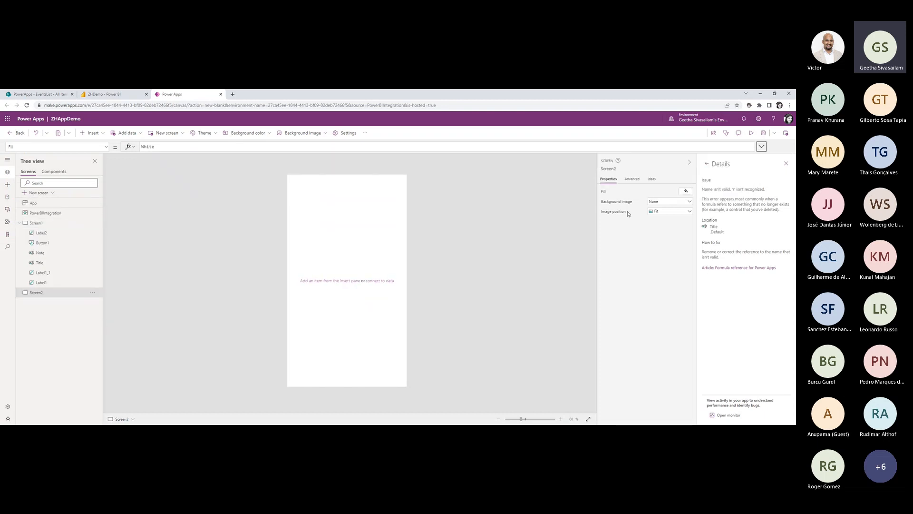
Insert a Power BI tile on the new blank screen and enlarge it to about 553 by 558.
{"action": "left_click", "coordinate": [101, 135]}
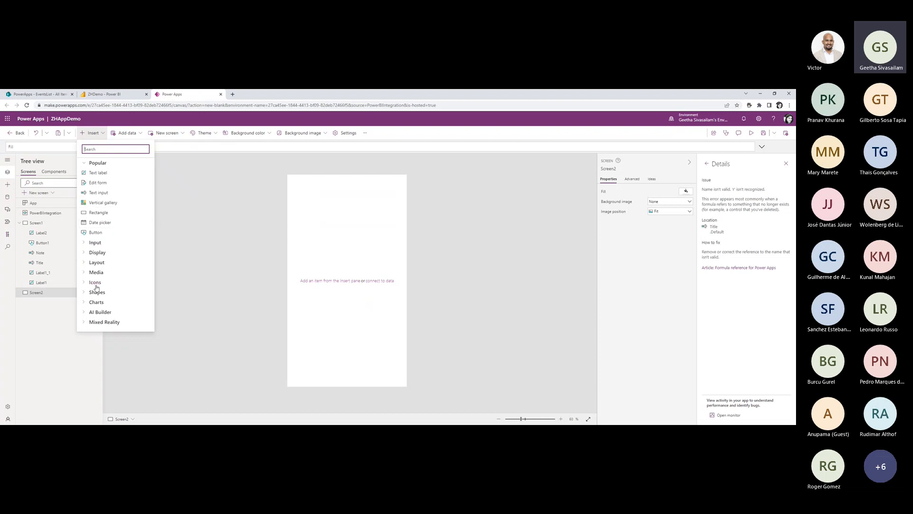
{"action": "left_click", "coordinate": [86, 303]}
{"action": "scroll", "coordinate": [122, 286], "scroll_direction": "down", "scroll_amount": 1}
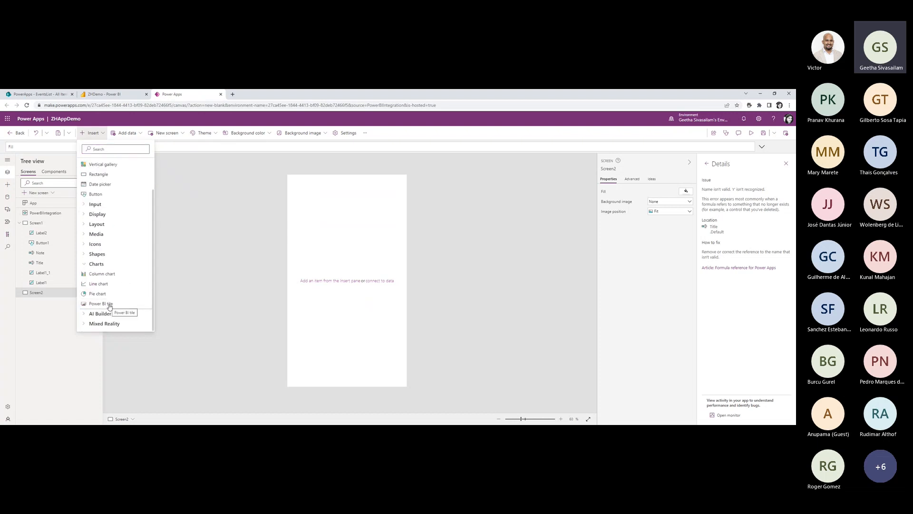
{"action": "left_click", "coordinate": [109, 304]}
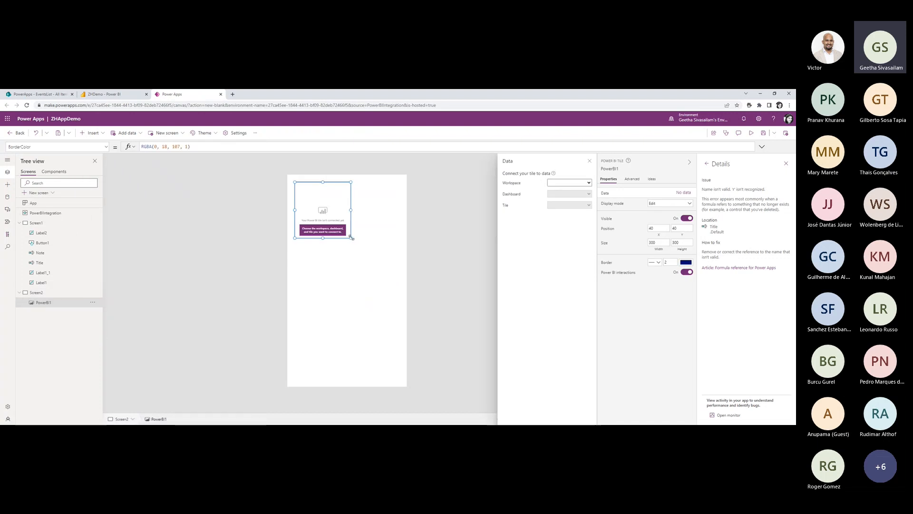
{"action": "left_click_drag", "start_coordinate": [351, 238], "coordinate": [399, 286]}
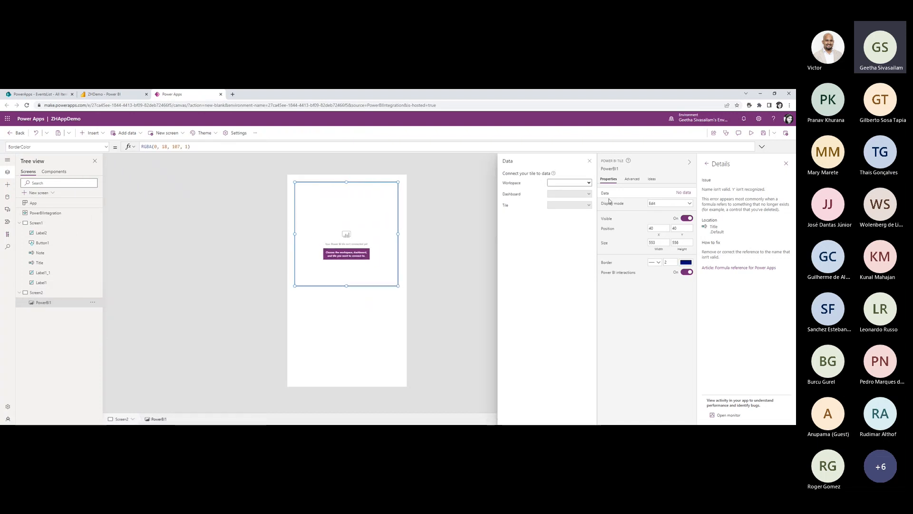
Connect the Power BI tile to My Workspace, the Retail App dashboard and the Retail Analysis Sample tile.
{"action": "left_click", "coordinate": [589, 183]}
{"action": "left_click", "coordinate": [573, 195]}
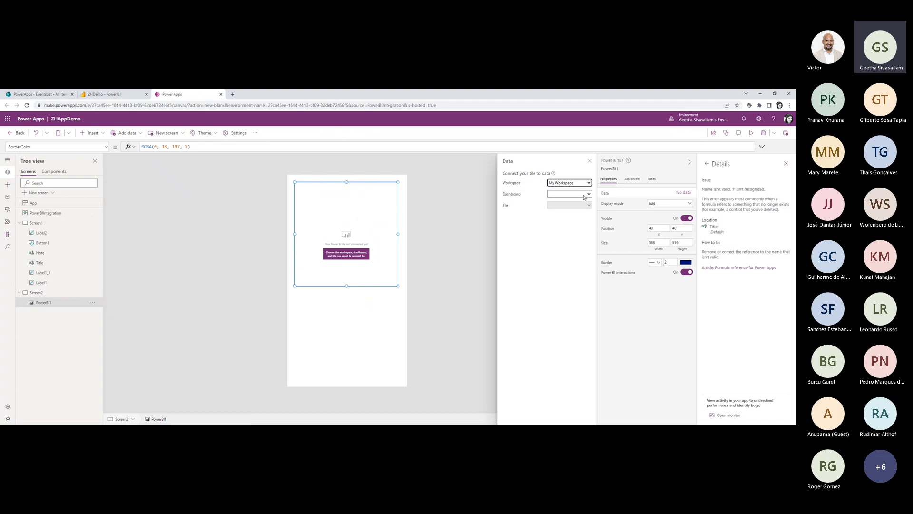
{"action": "left_click", "coordinate": [585, 195]}
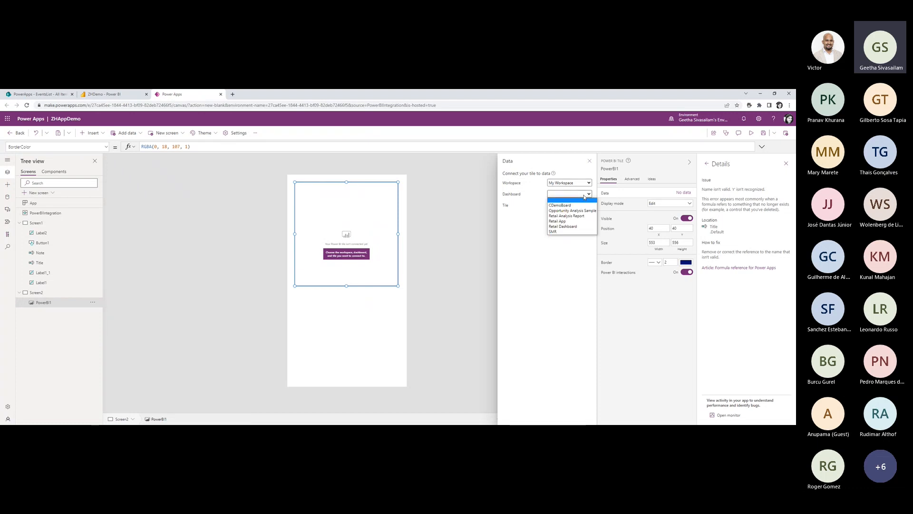
{"action": "left_click", "coordinate": [567, 221]}
{"action": "left_click", "coordinate": [571, 205]}
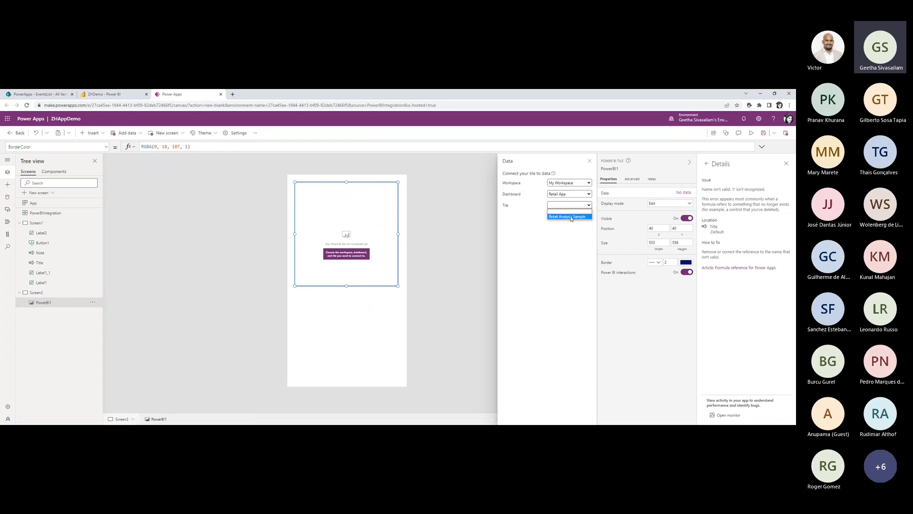
{"action": "left_click", "coordinate": [570, 218]}
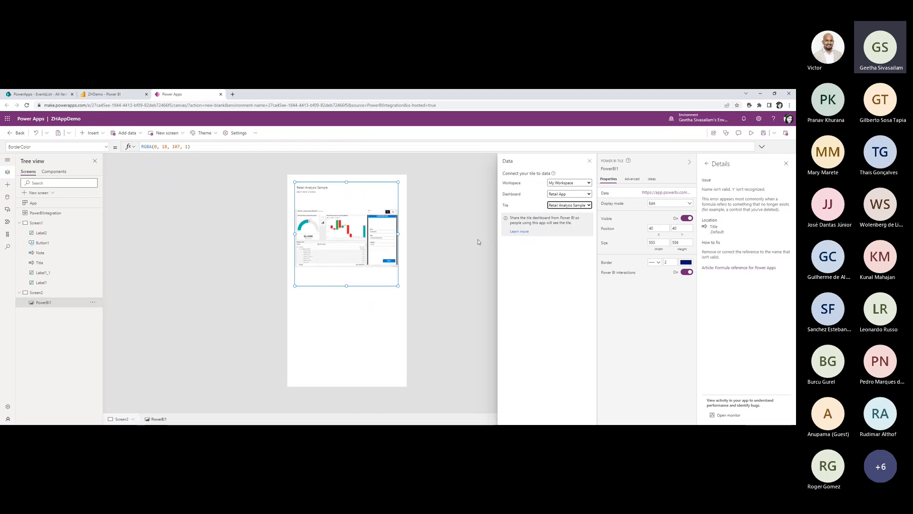
Change the Power BI tile's source to the Retail Analysis Report dashboard and its Retail Analysis Sample tile.
{"action": "left_click", "coordinate": [577, 207]}
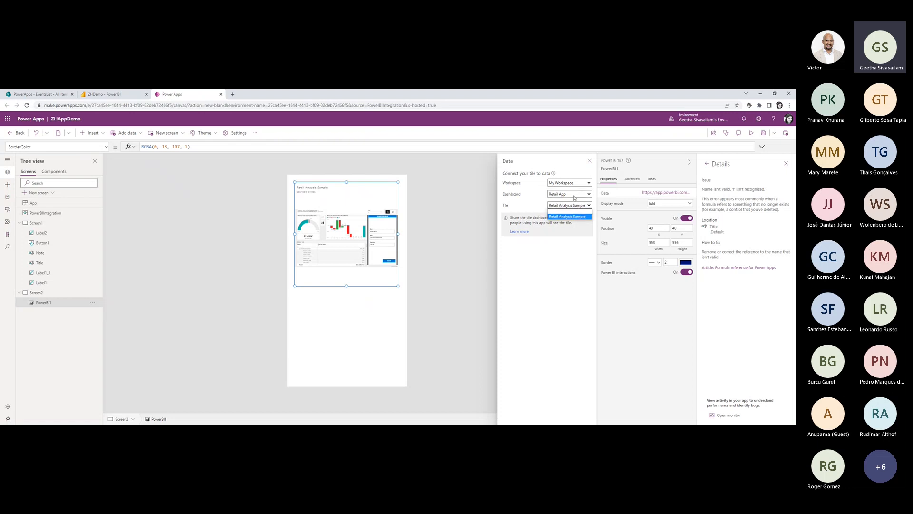
{"action": "left_click", "coordinate": [569, 194]}
{"action": "left_click", "coordinate": [568, 194]}
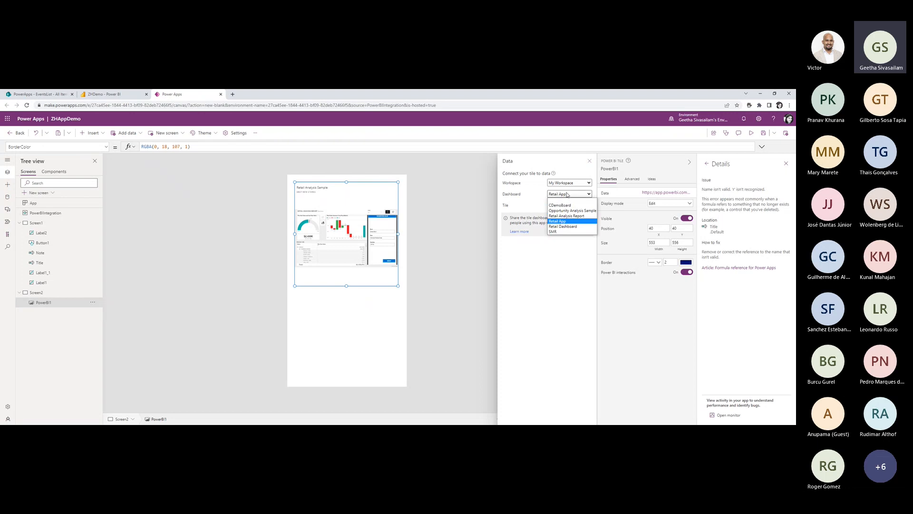
{"action": "left_click", "coordinate": [571, 216]}
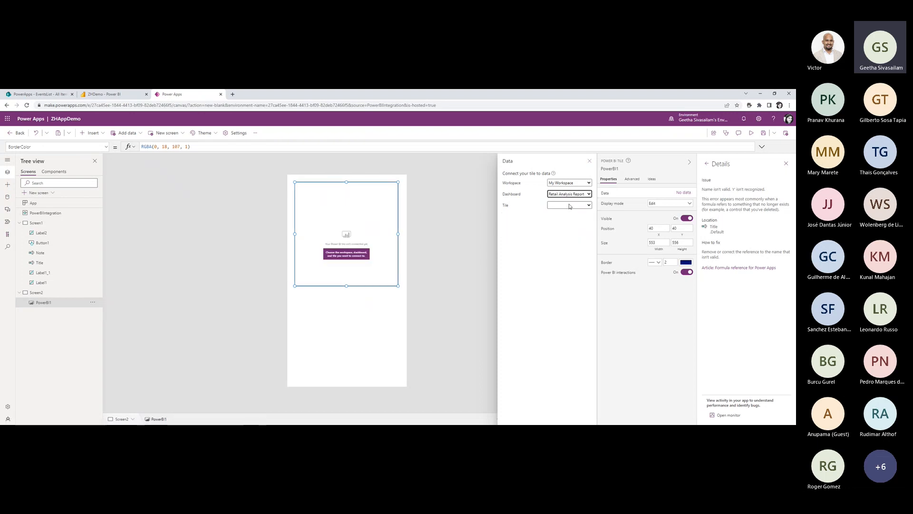
{"action": "left_click", "coordinate": [572, 205]}
{"action": "left_click", "coordinate": [572, 212]}
{"action": "left_click", "coordinate": [577, 194]}
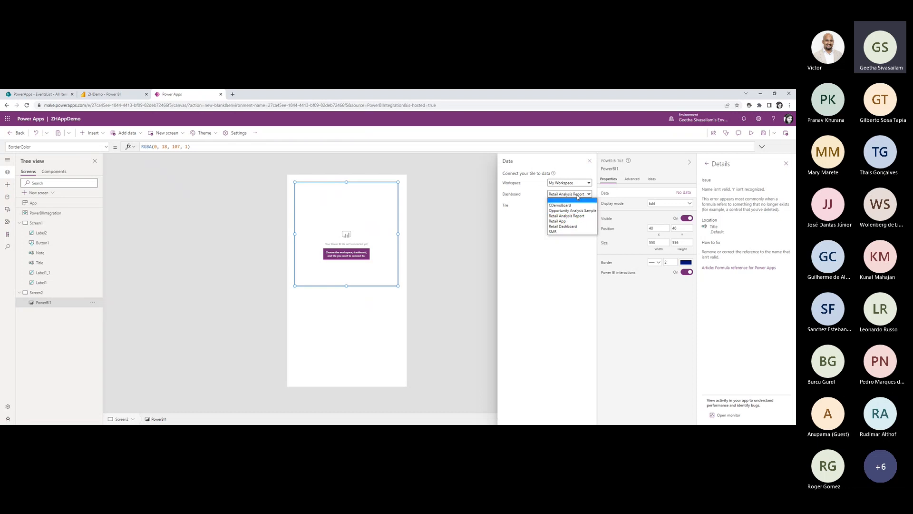
{"action": "left_click", "coordinate": [574, 217]}
{"action": "left_click", "coordinate": [574, 207]}
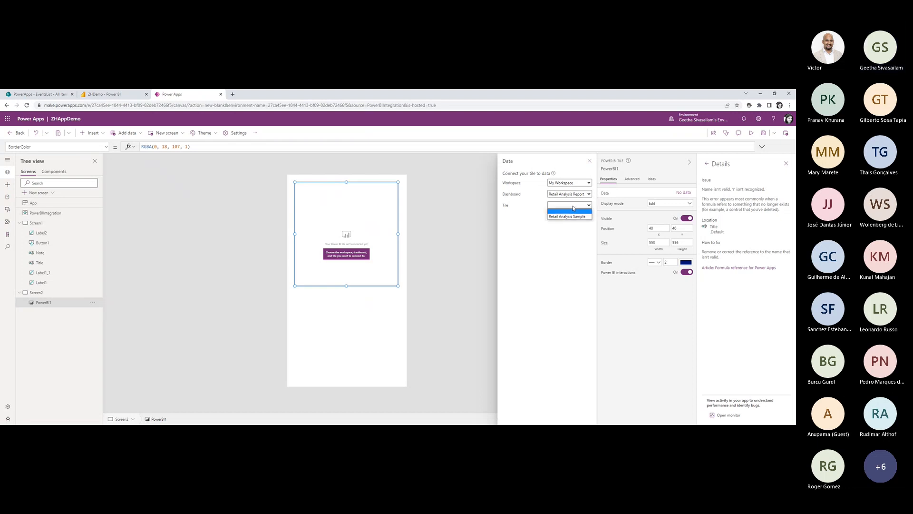
{"action": "left_click", "coordinate": [574, 216]}
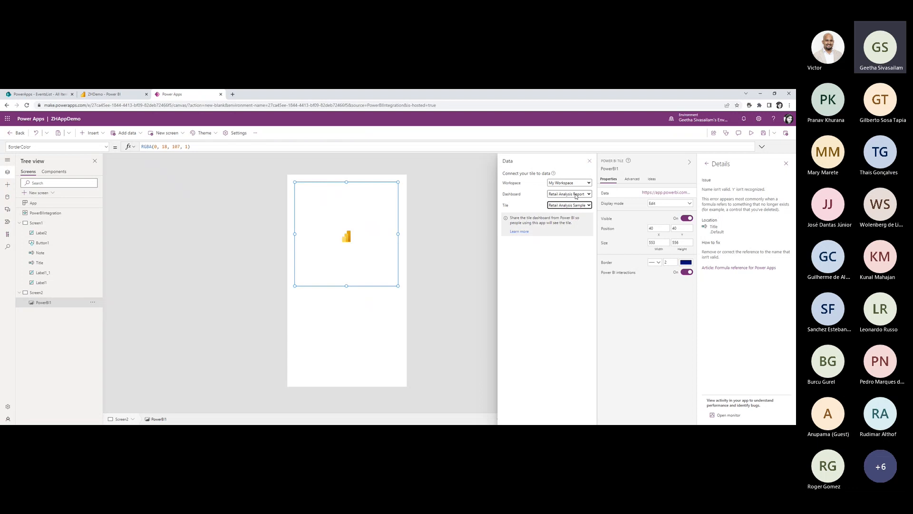
Preview the screen with the embedded Power BI tile and return to editing.
{"action": "left_click", "coordinate": [575, 194]}
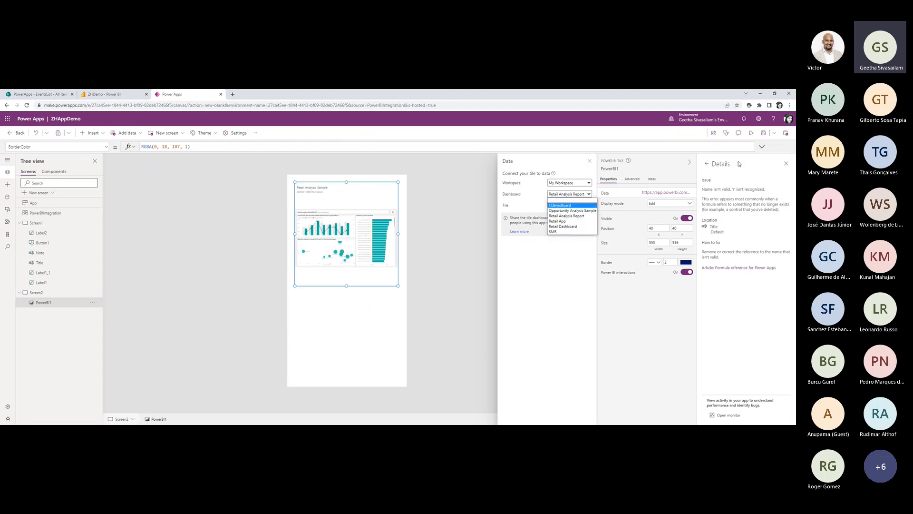
{"action": "left_click", "coordinate": [751, 133]}
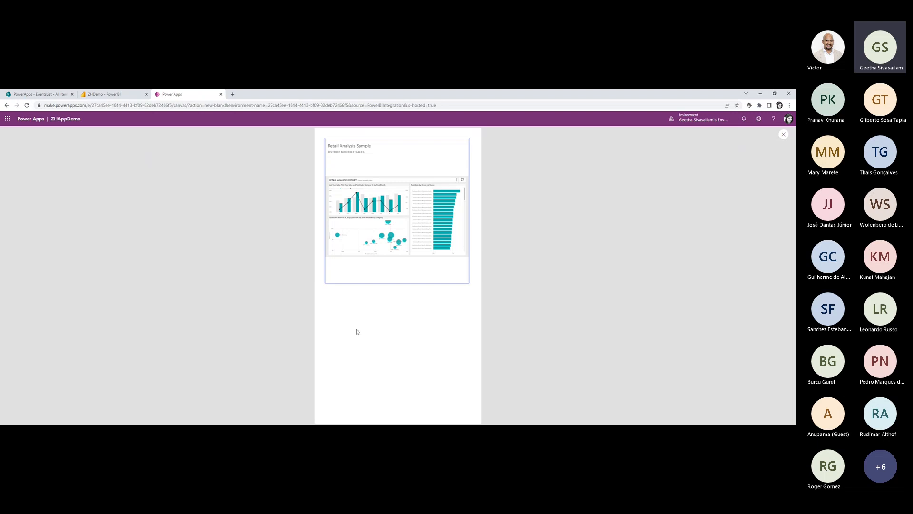
{"action": "left_click", "coordinate": [783, 134]}
Change the Power BI tile's source to the Opportunity Analysis Sample dashboard and its first Opportunity Count tile.
{"action": "left_click", "coordinate": [373, 265]}
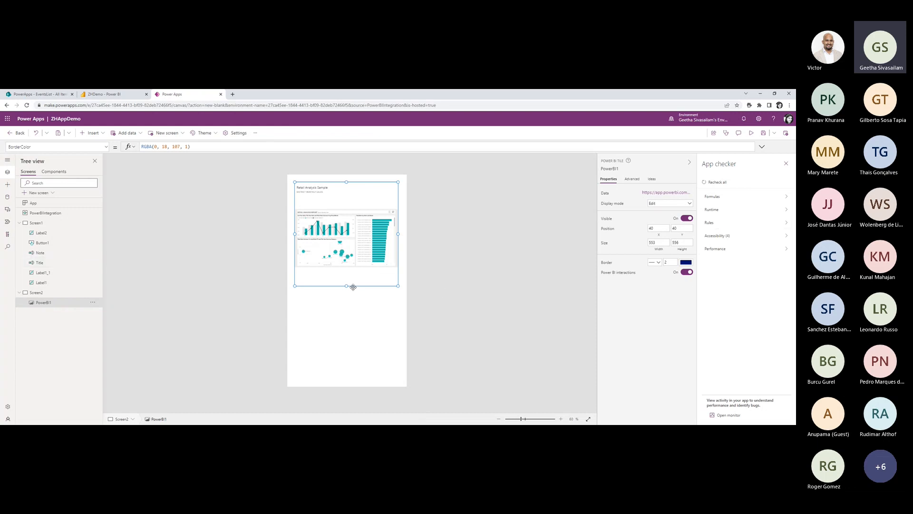
{"action": "left_click", "coordinate": [674, 195]}
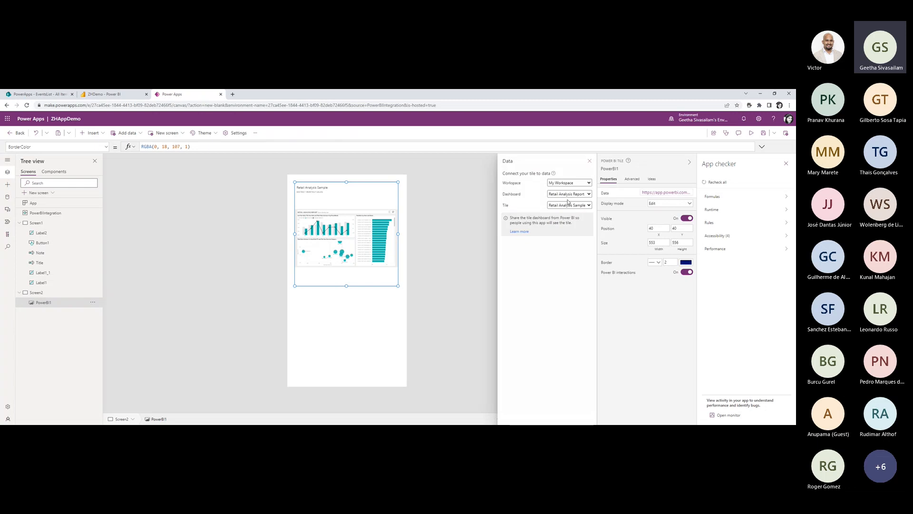
{"action": "left_click", "coordinate": [568, 194]}
{"action": "left_click", "coordinate": [574, 211]}
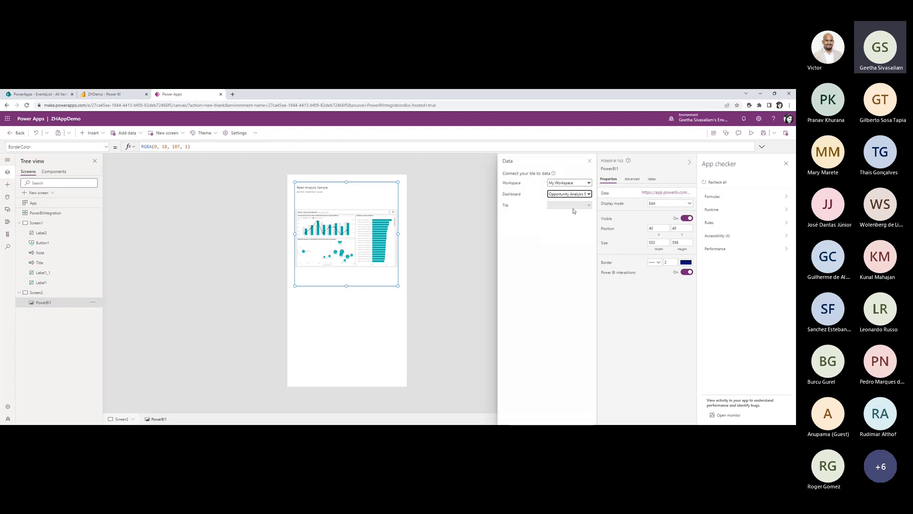
{"action": "left_click", "coordinate": [569, 205]}
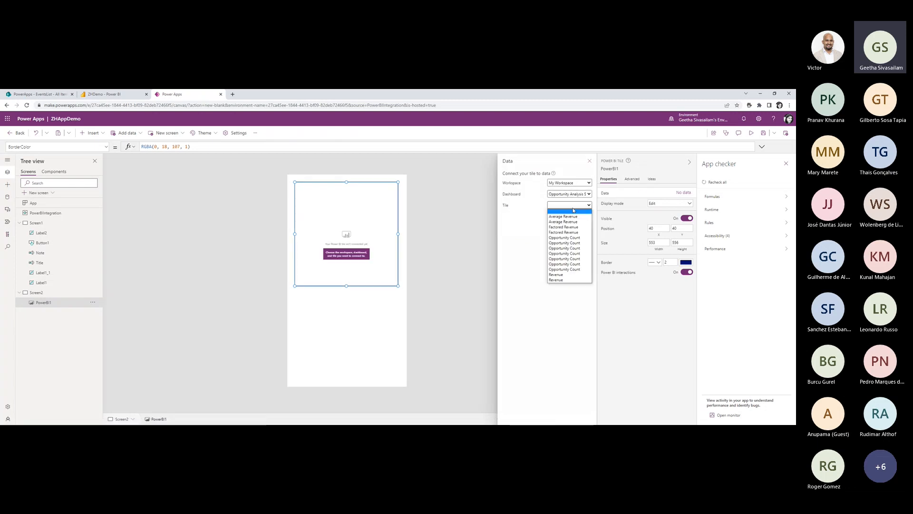
{"action": "left_click", "coordinate": [568, 238]}
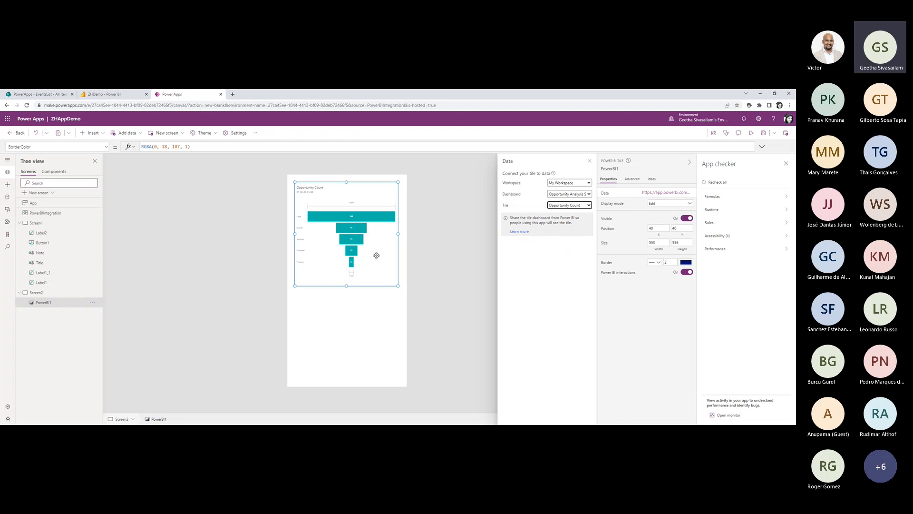
Switch to Power BI, open the Opportunity Analysis Sample report from My workspace for editing to examine its pinnable visuals, and return to Power Apps.
{"action": "left_click", "coordinate": [134, 97]}
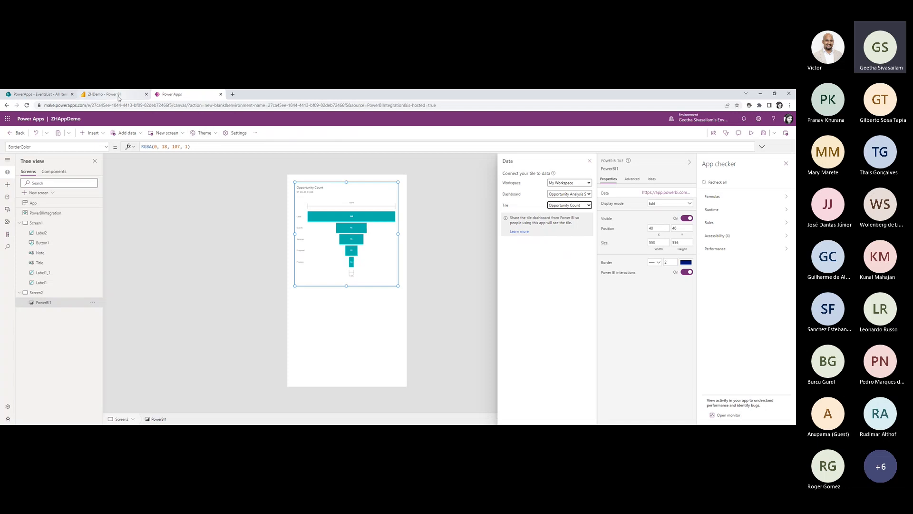
{"action": "left_click", "coordinate": [29, 262]}
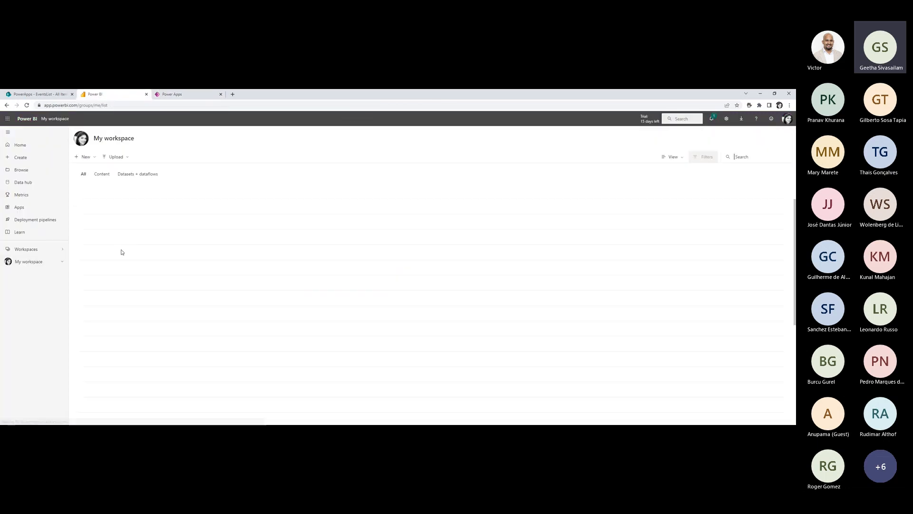
{"action": "scroll", "coordinate": [169, 282], "scroll_direction": "down", "scroll_amount": 2}
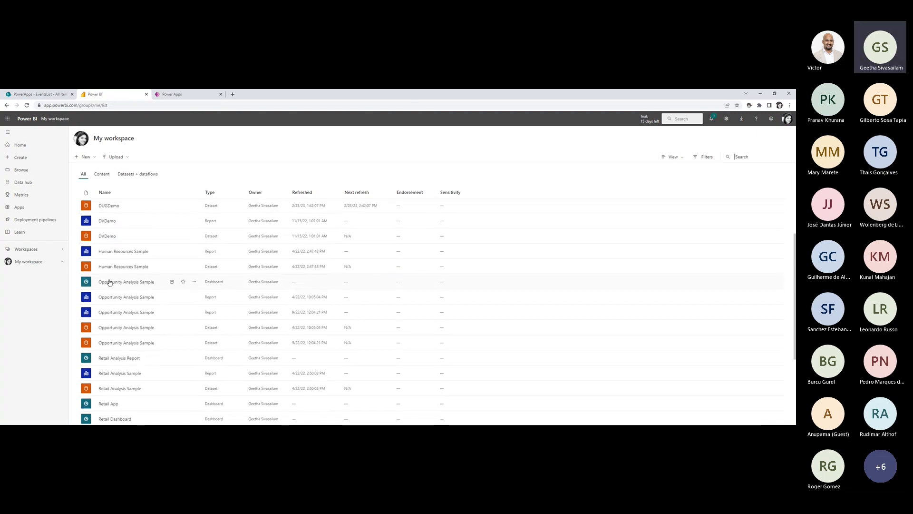
{"action": "left_click", "coordinate": [127, 297]}
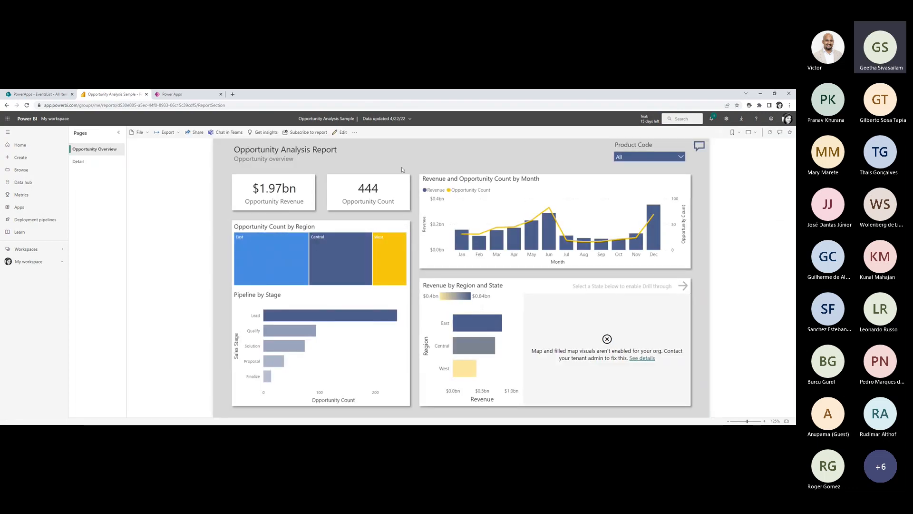
{"action": "left_click", "coordinate": [341, 133]}
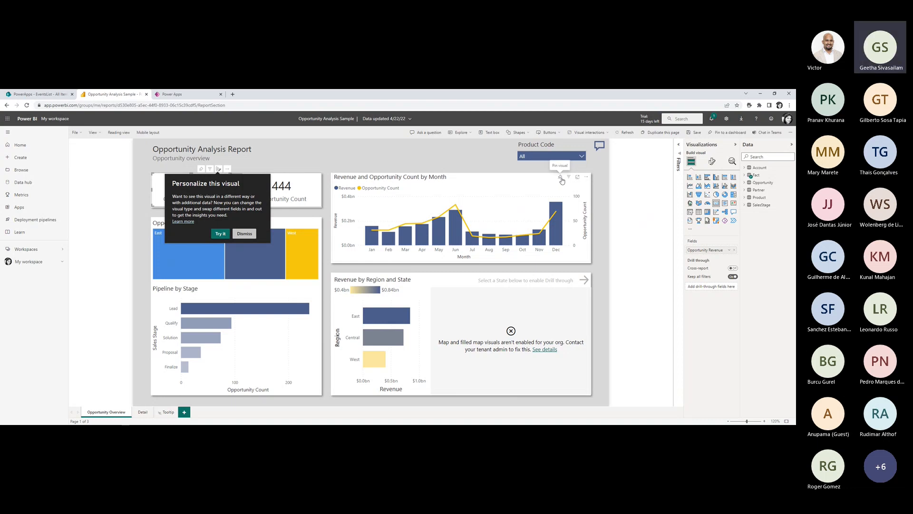
{"action": "key", "text": "ctrl+Tab"}
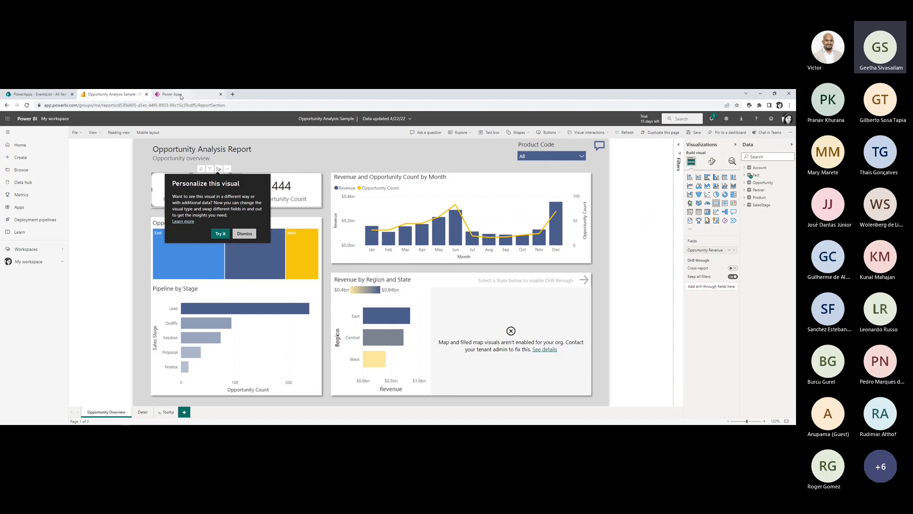